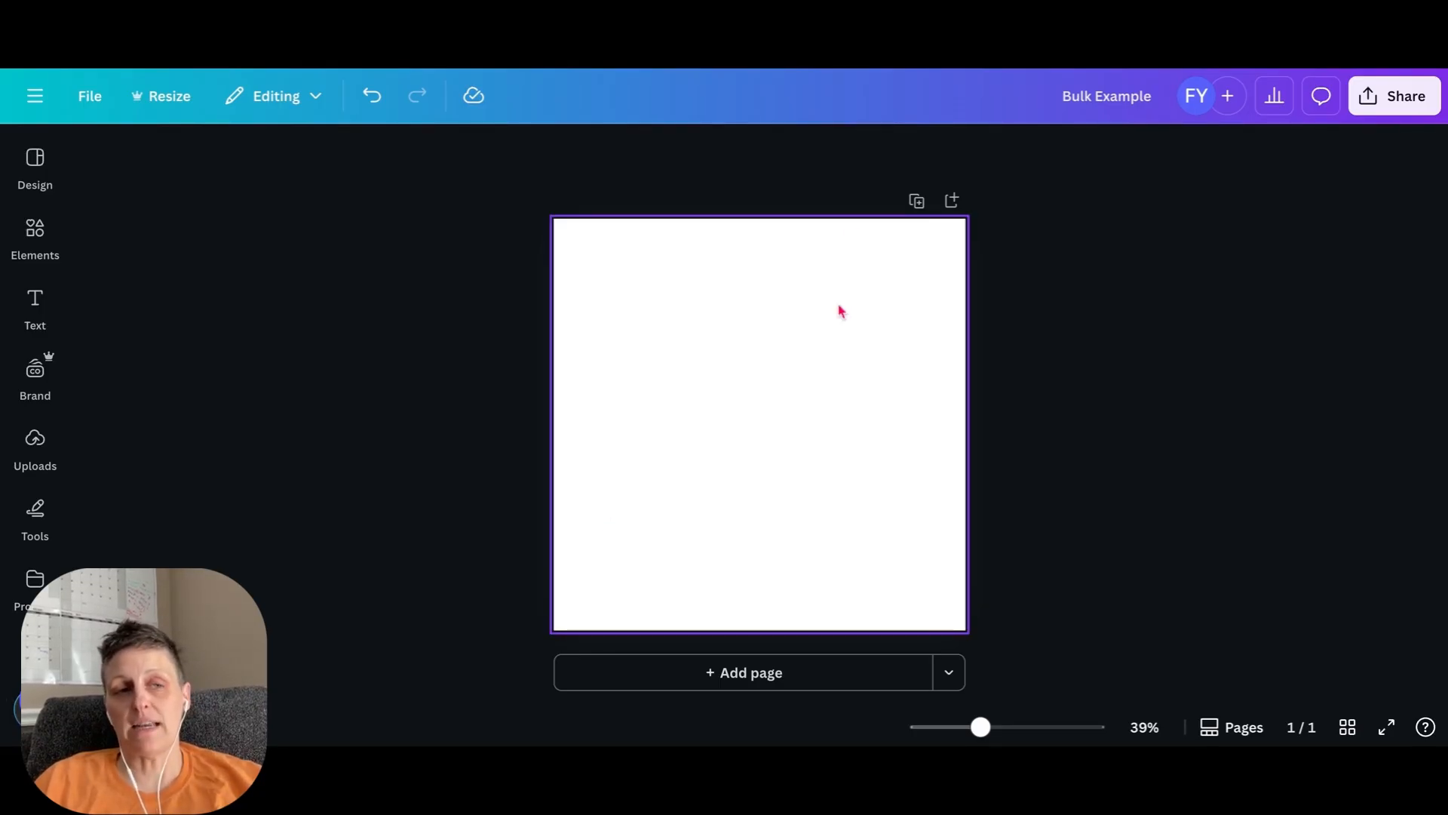
- Add the uploaded beach sunset photo to the blank page
click(40, 310)
click(682, 191)
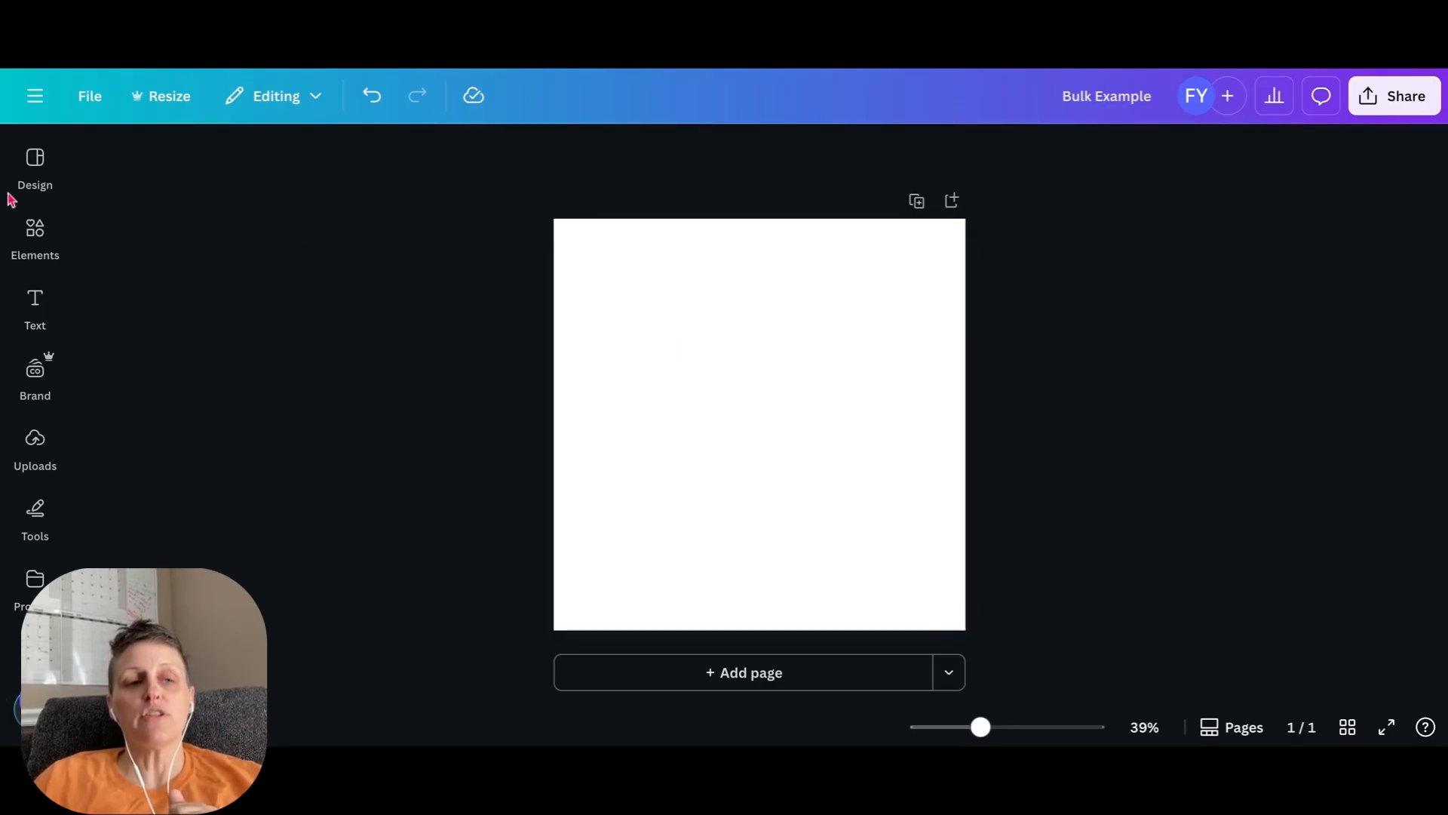
click(34, 229)
click(35, 445)
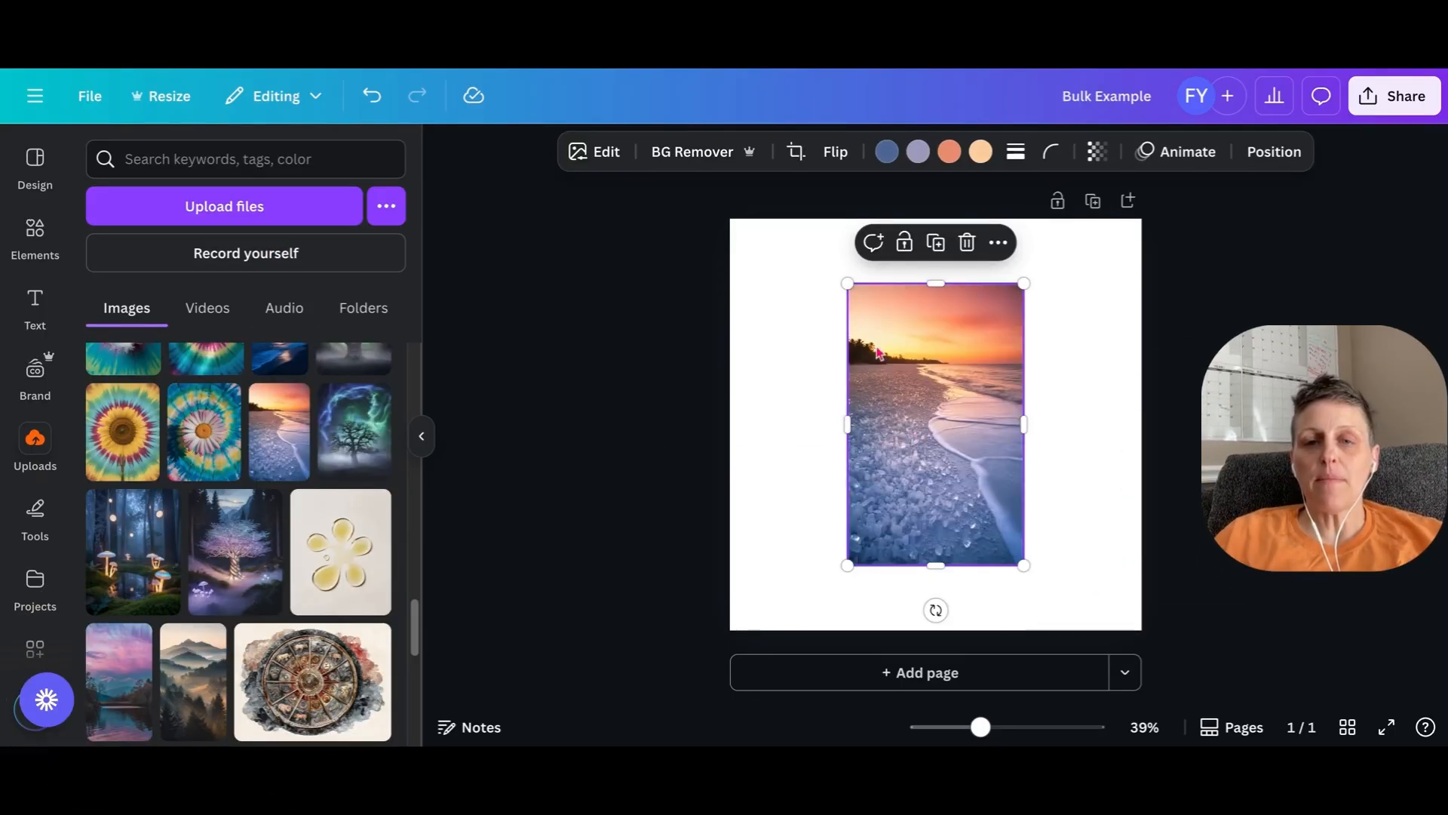
- Enlarge the beach sunset photo and position it to cover the whole page as the background
drag(847, 283, 652, 166)
drag(1025, 564, 1229, 679)
drag(1016, 513, 1007, 589)
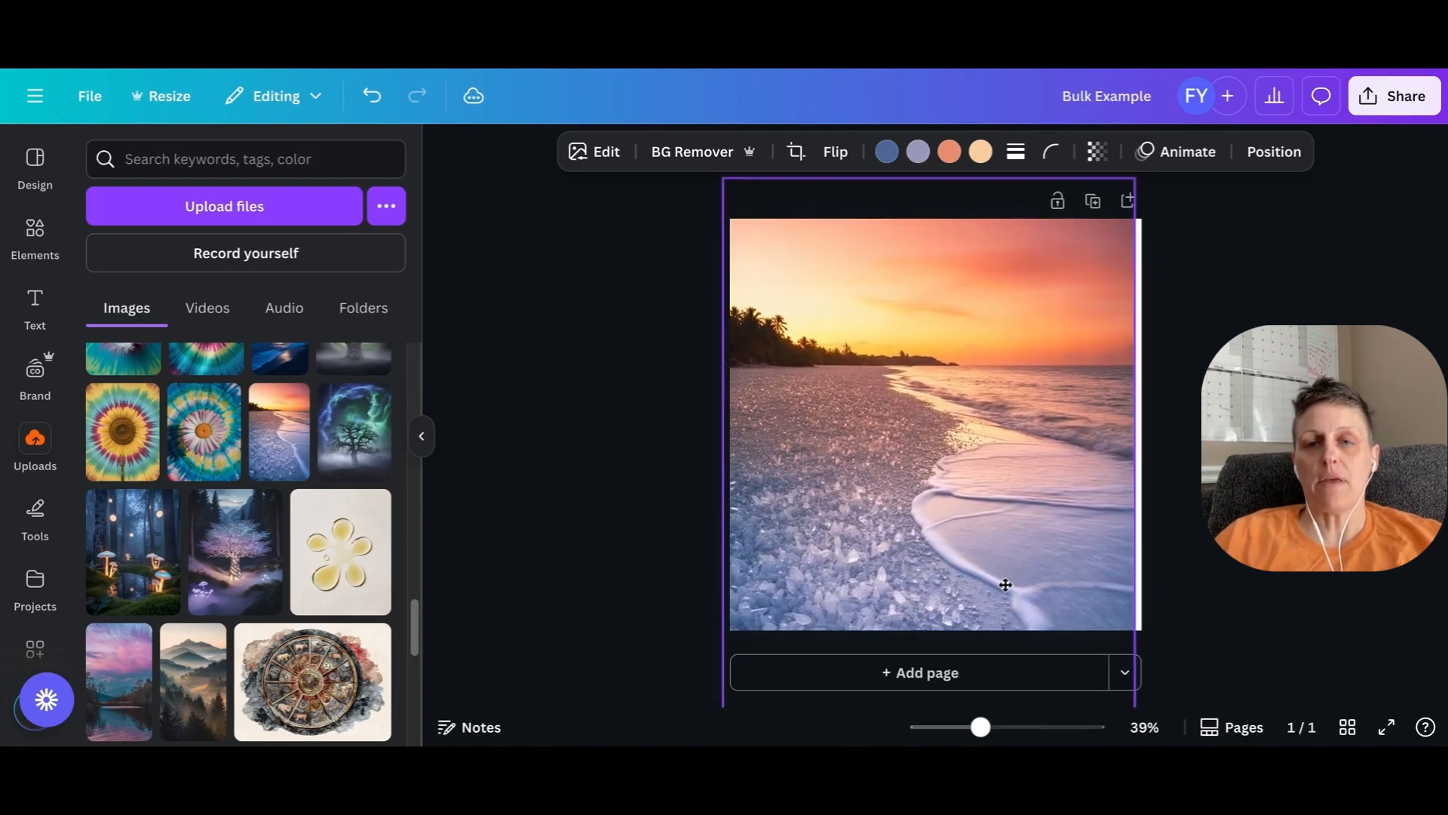
key(Escape)
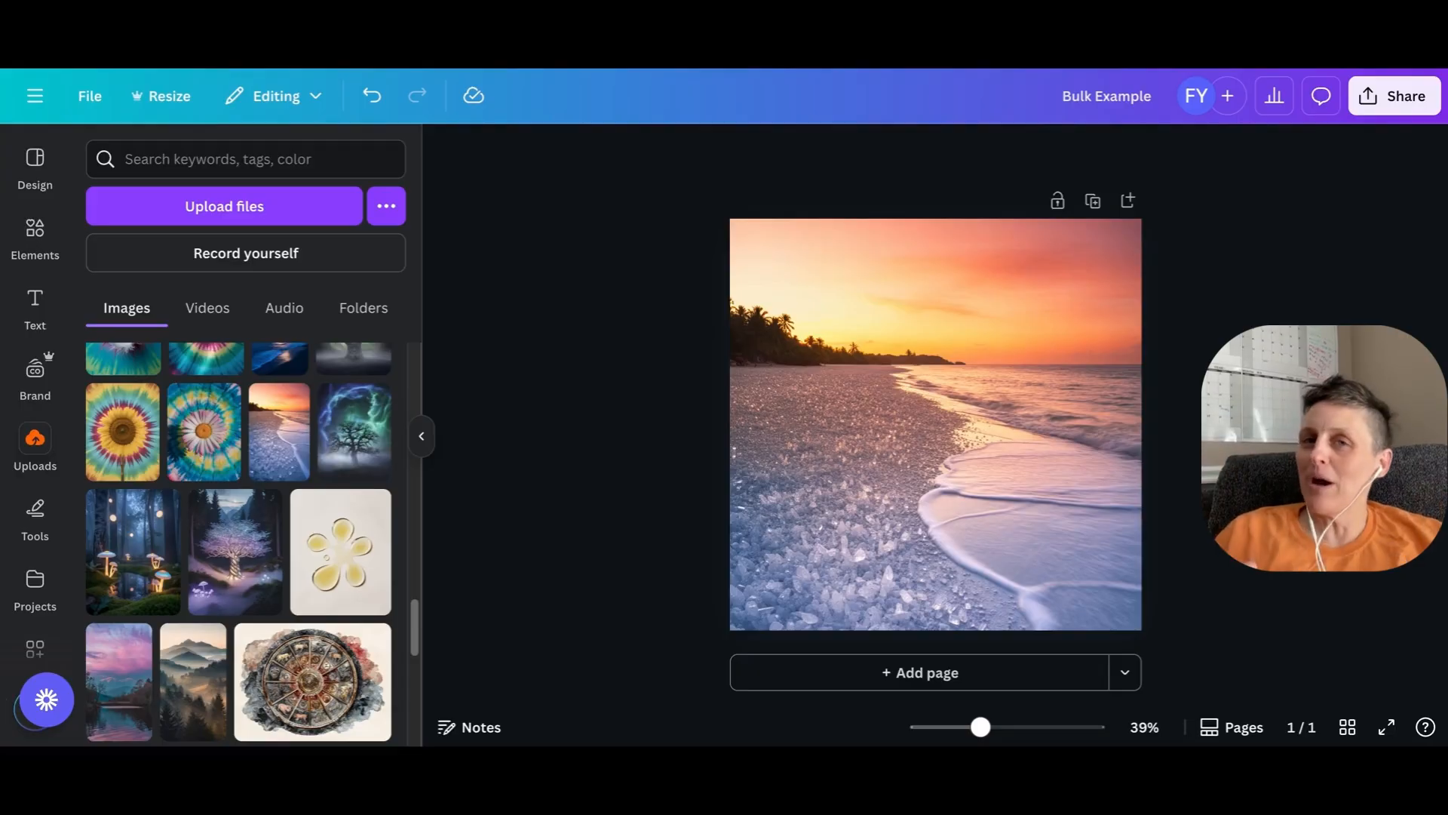
- Add a default heading with font size 65 and place it across the photo's horizon, above the page centre
click(36, 302)
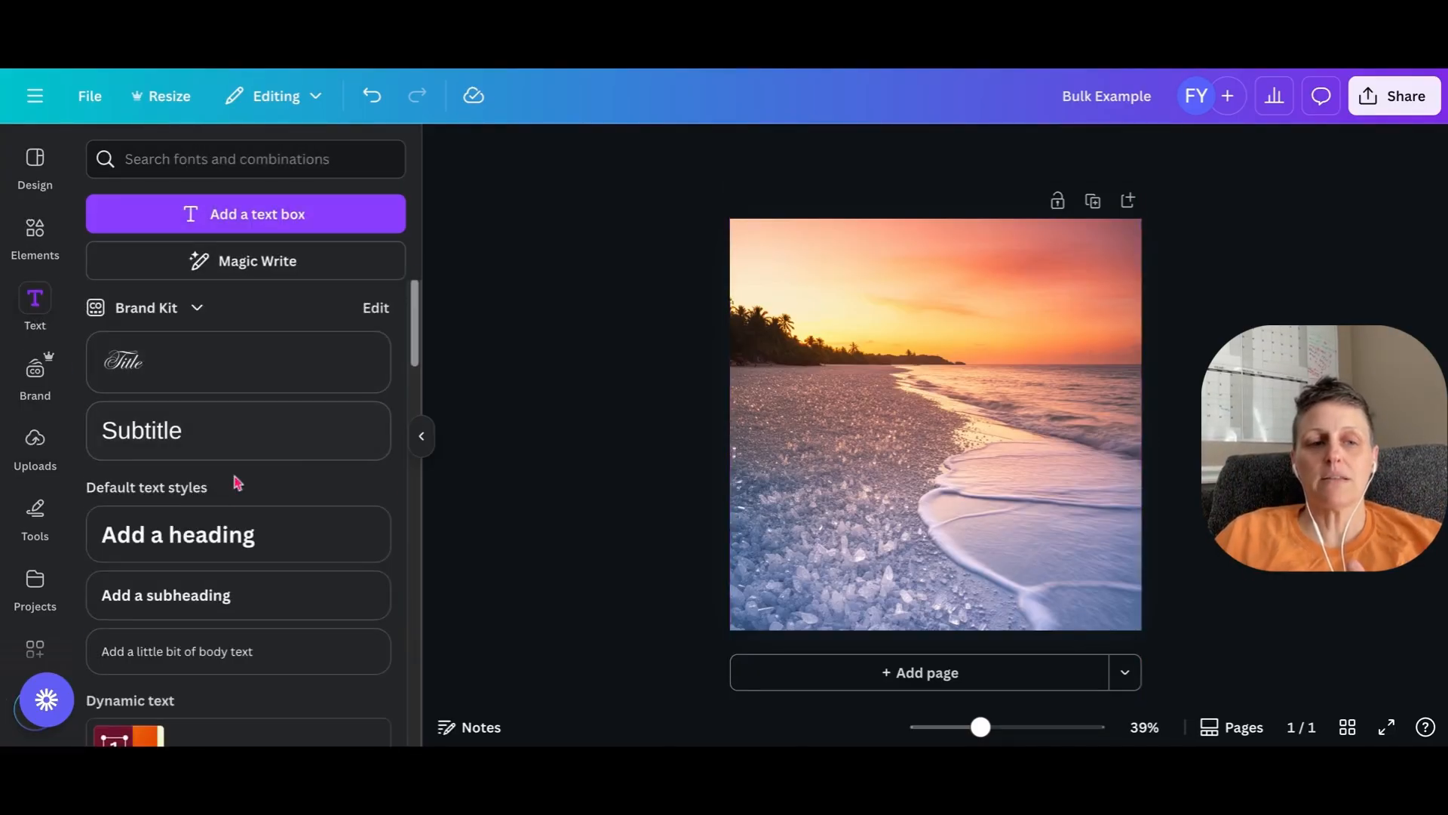
click(233, 534)
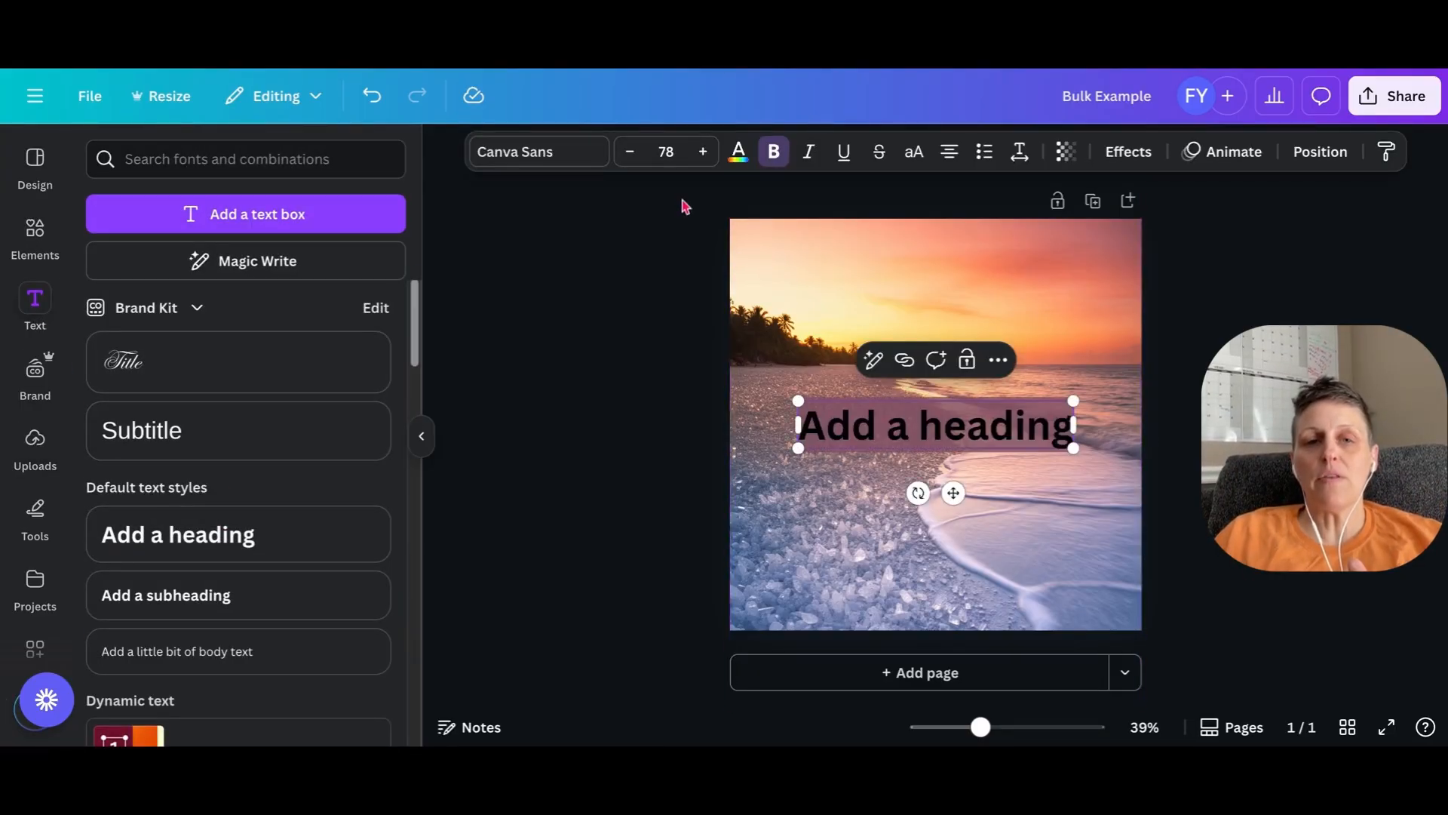
click(632, 153)
click(632, 154)
click(632, 153)
click(632, 153)
click(632, 153)
click(633, 153)
click(632, 154)
click(632, 153)
click(632, 154)
click(630, 151)
click(630, 151)
click(630, 152)
click(630, 151)
drag(954, 485, 952, 409)
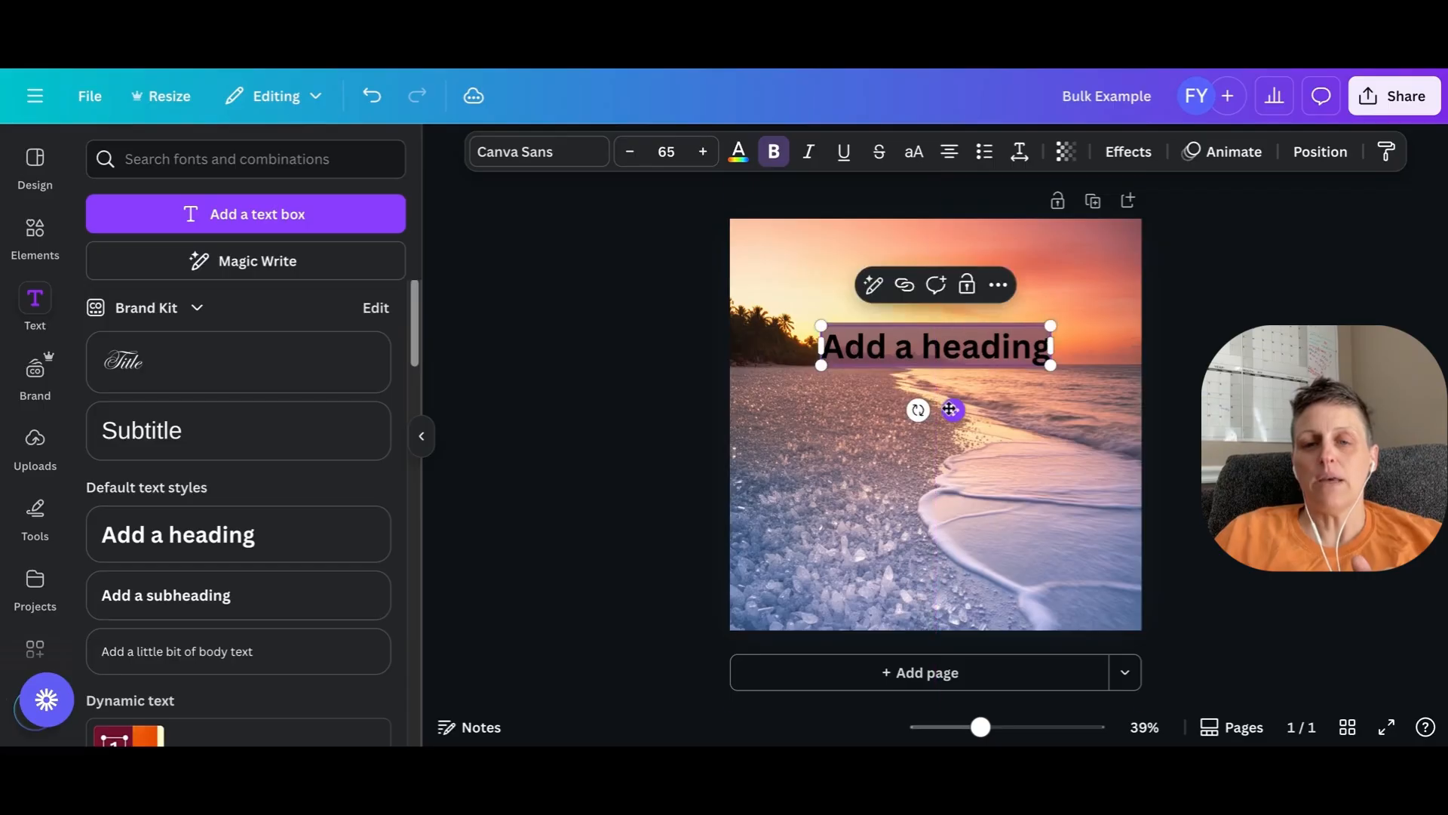
click(1014, 400)
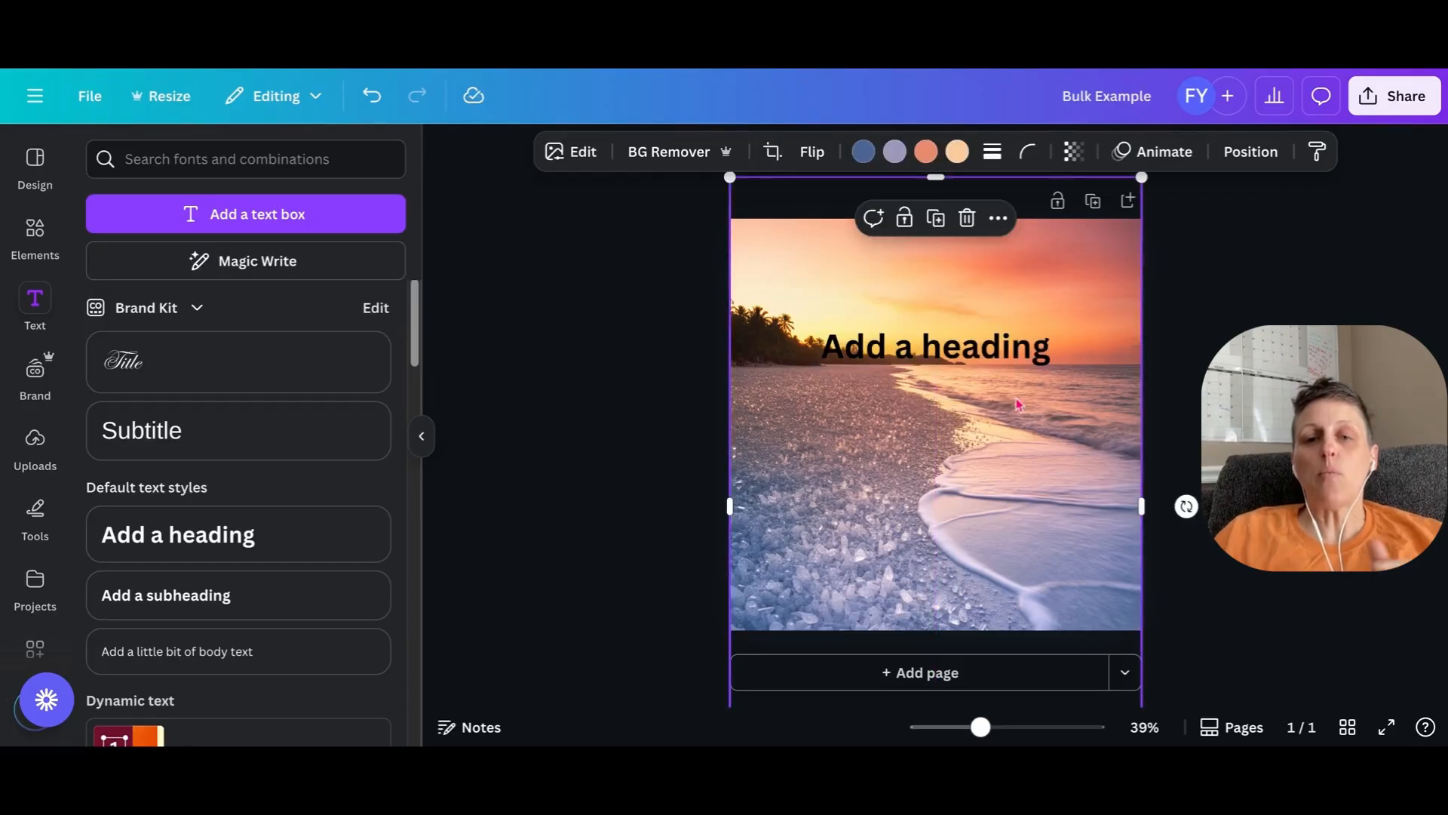
- Place the uploaded author logo with the row of hearts at the page's bottom centre and remove its background
click(36, 442)
scroll(238, 528, up, 10)
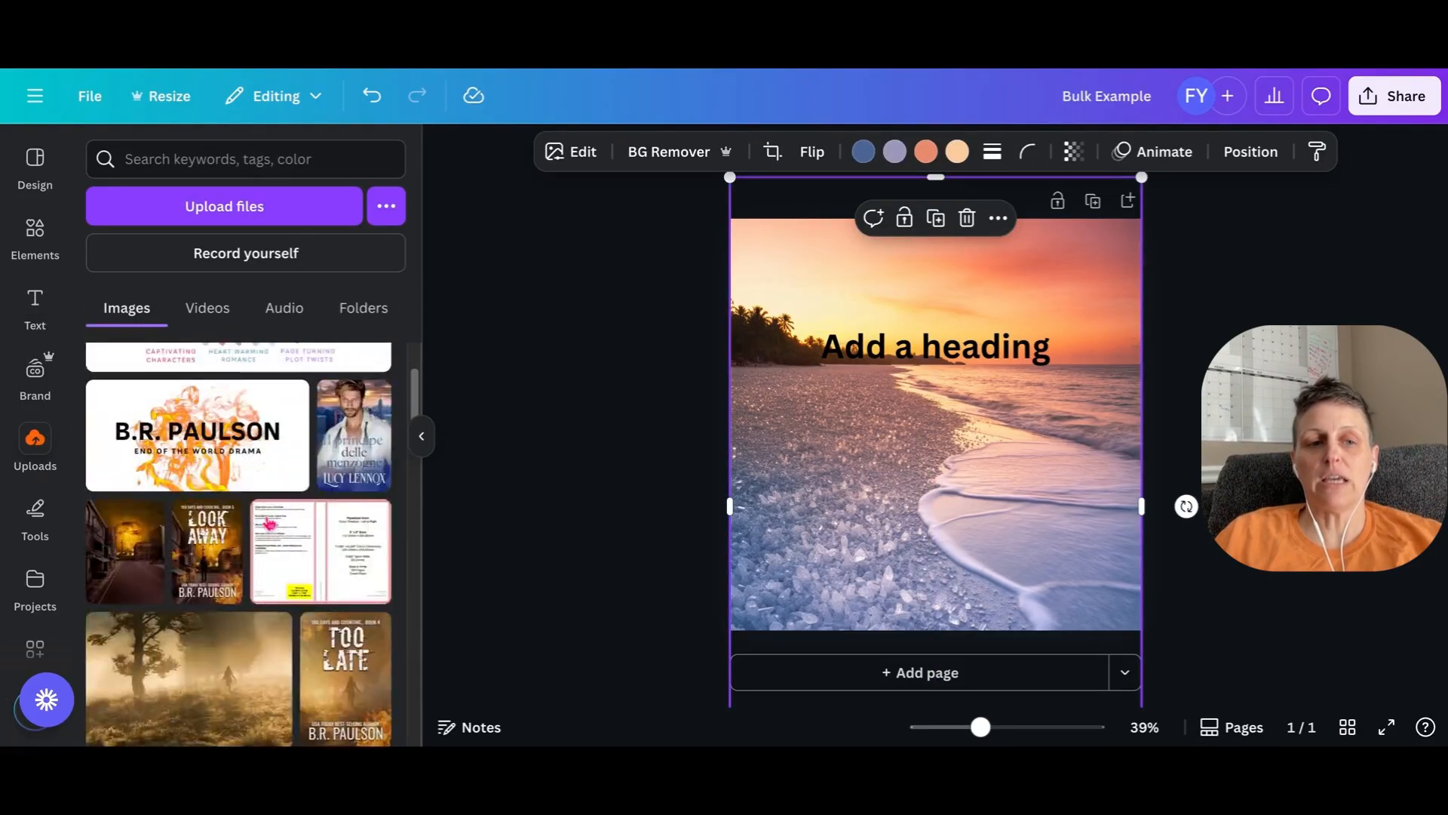
drag(239, 483, 966, 590)
drag(791, 538, 928, 597)
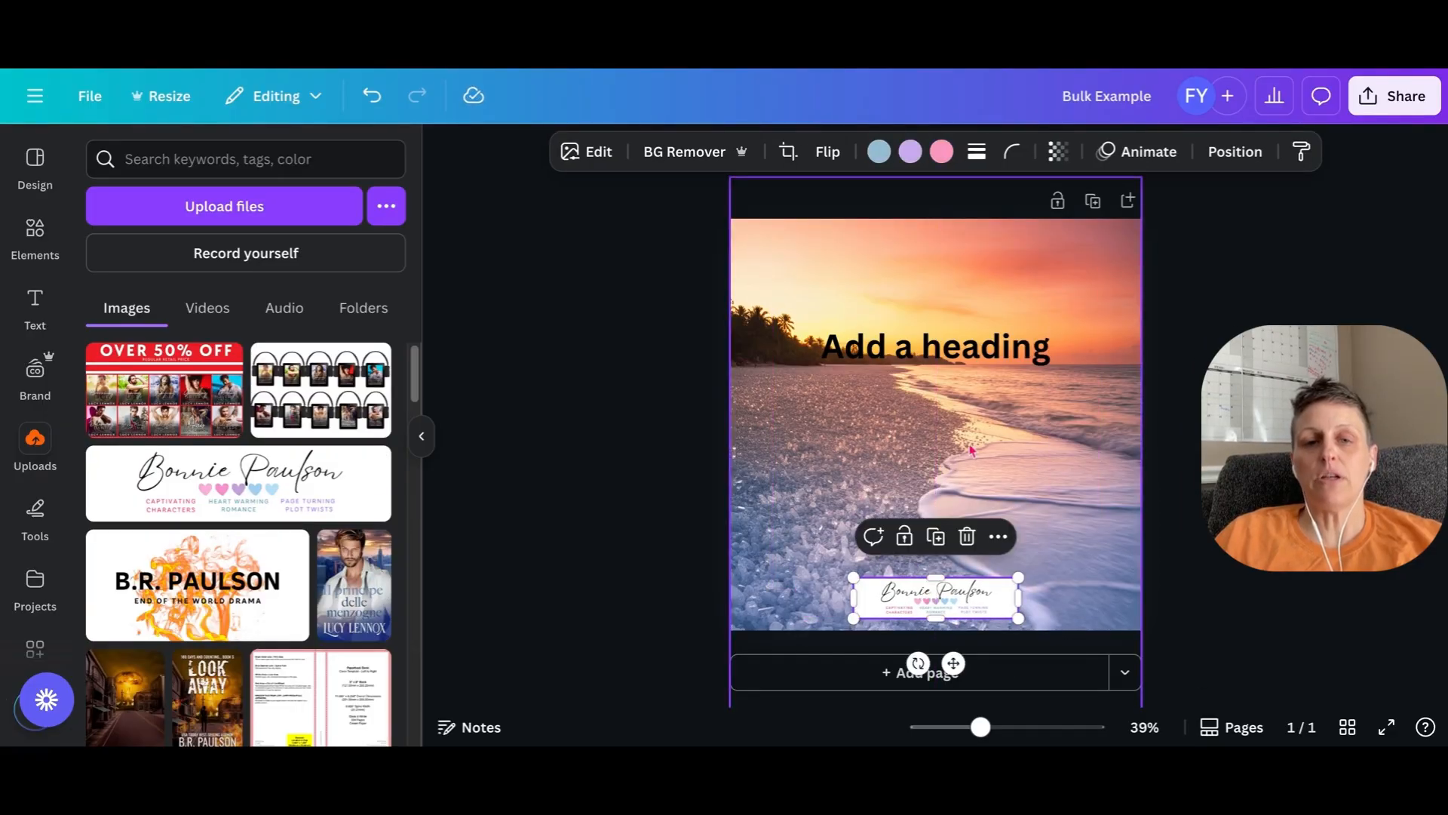
click(679, 152)
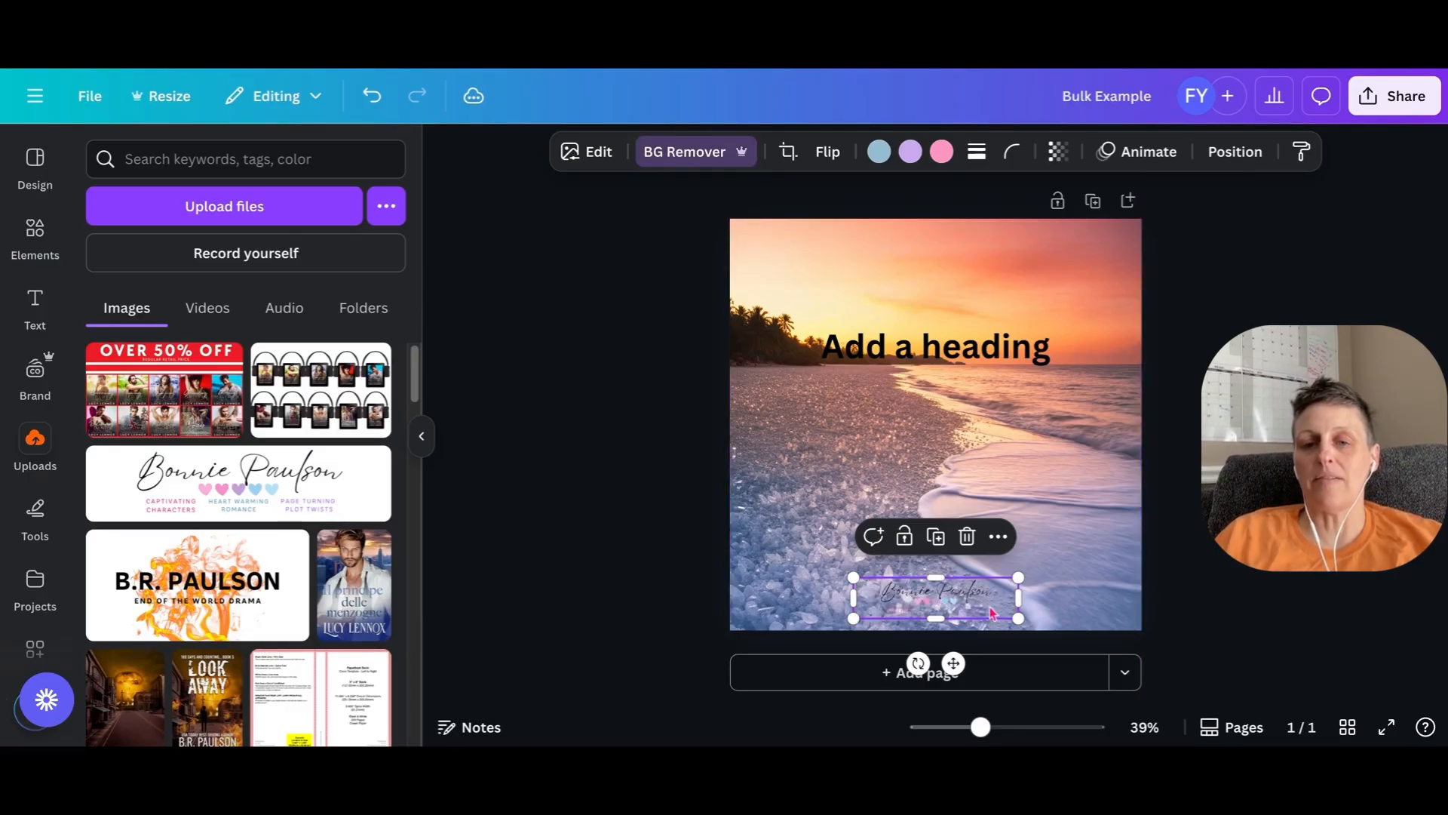
- Apply the Background text effect to the heading and colour it white
click(940, 345)
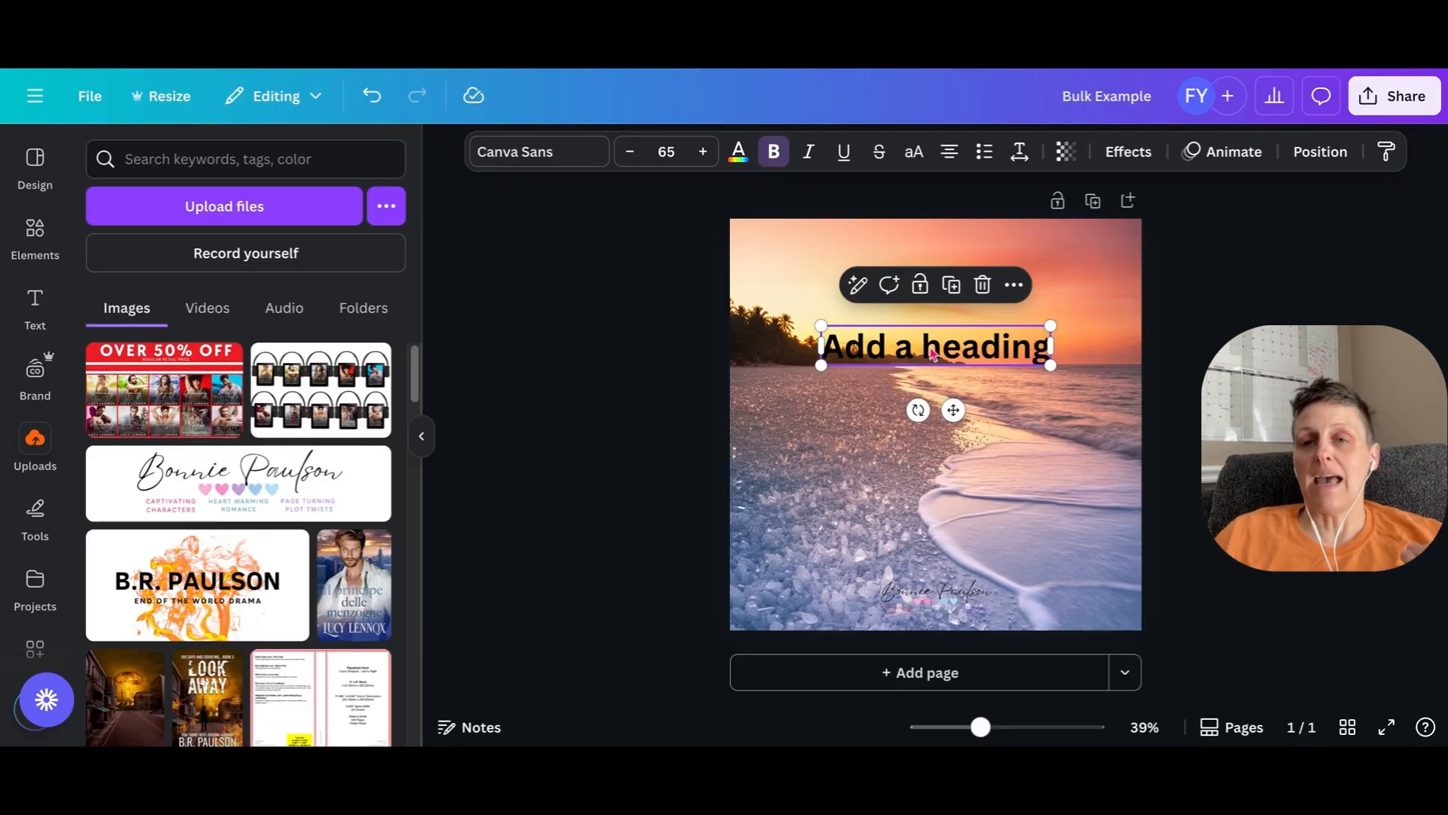
click(1129, 153)
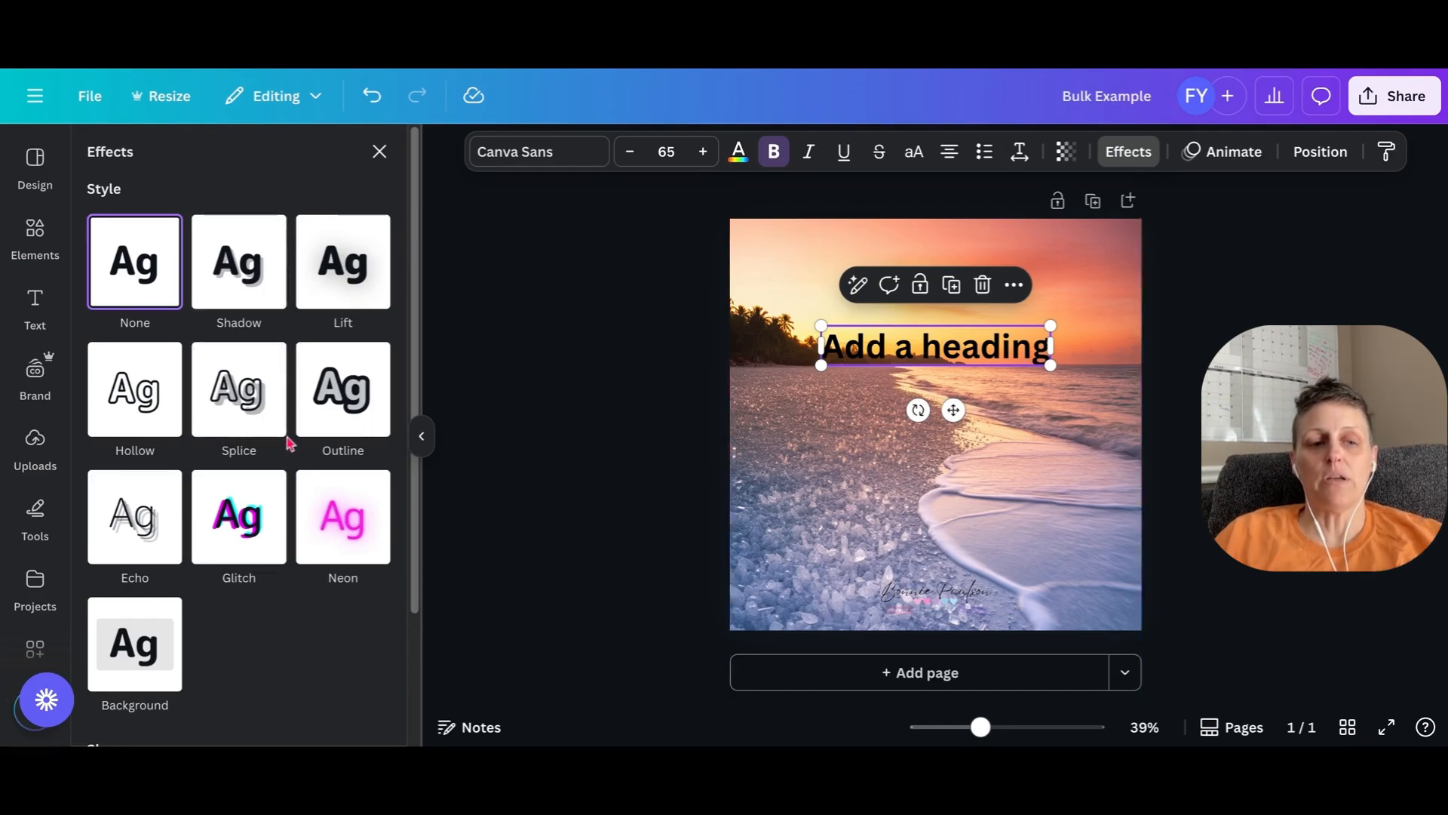
click(136, 643)
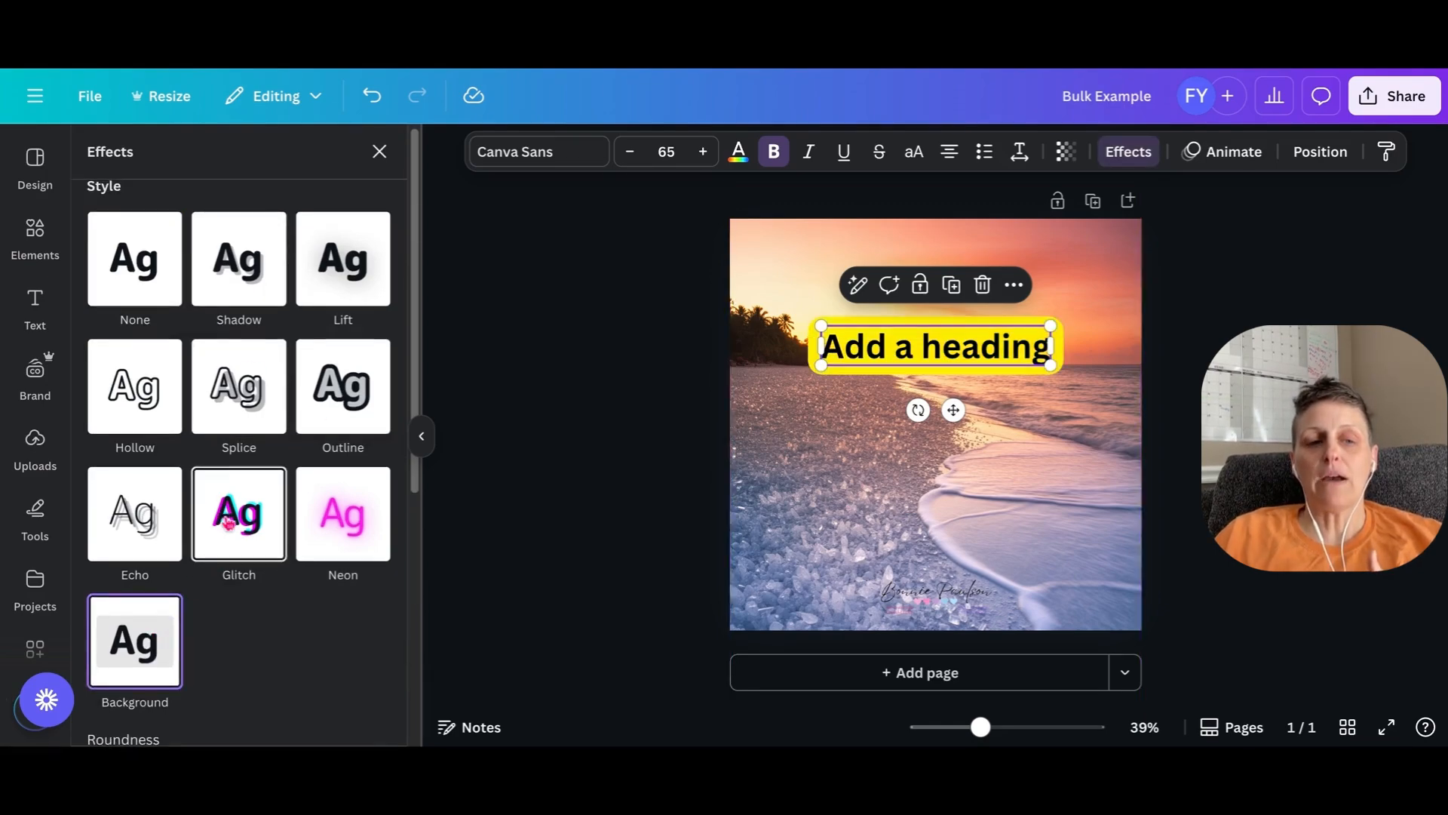
scroll(229, 521, down, 5)
click(374, 537)
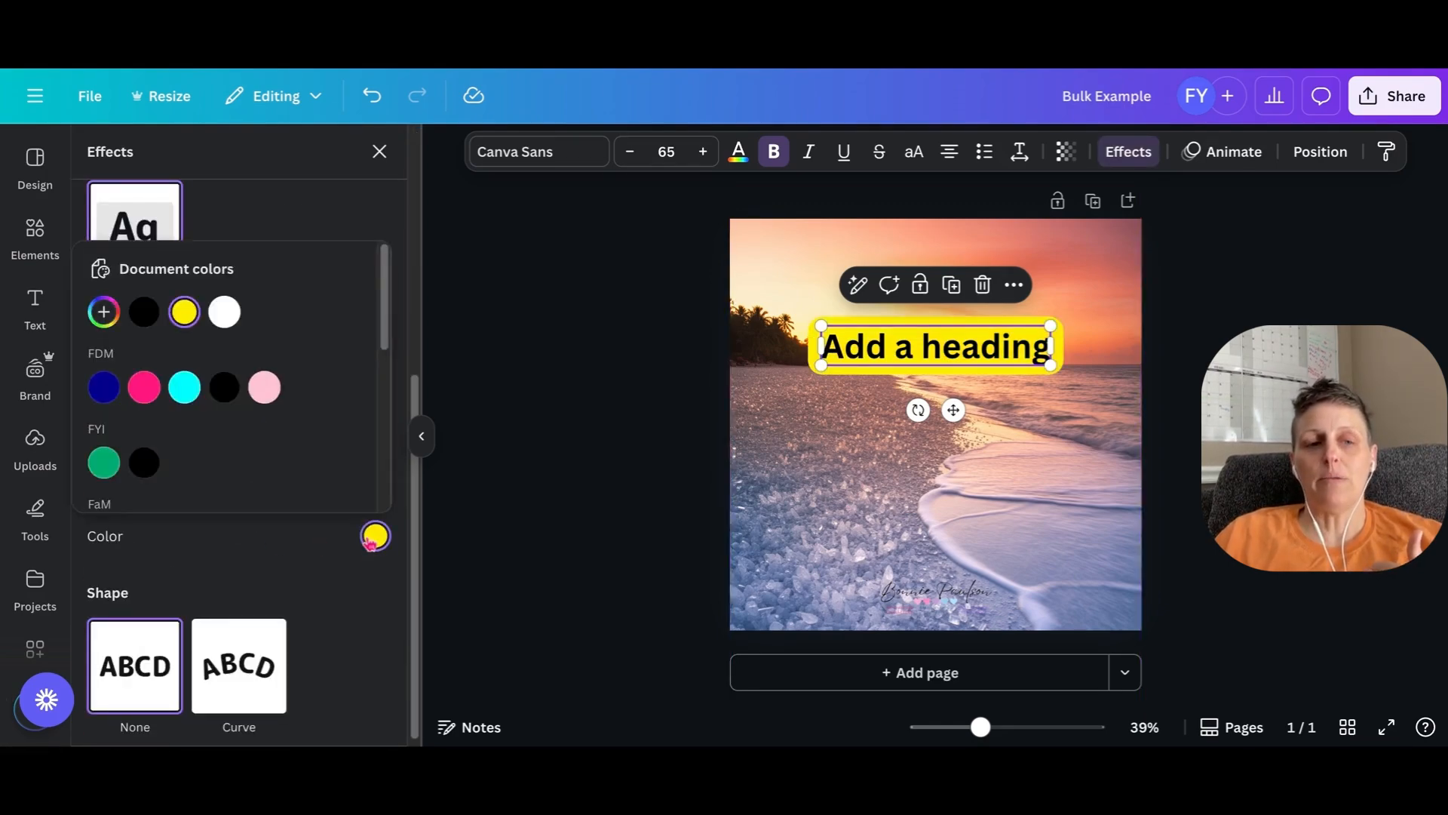
click(264, 387)
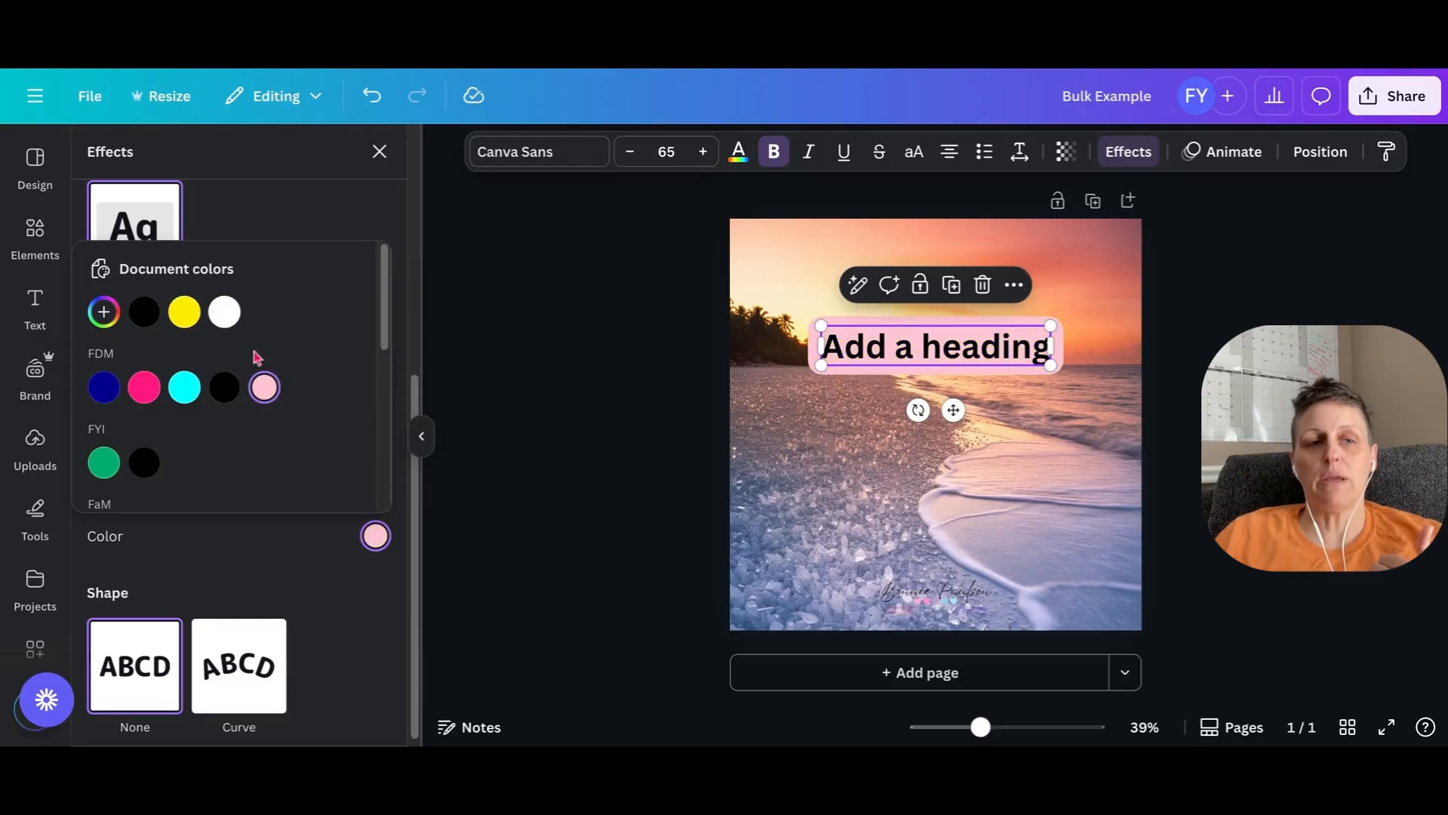
click(224, 312)
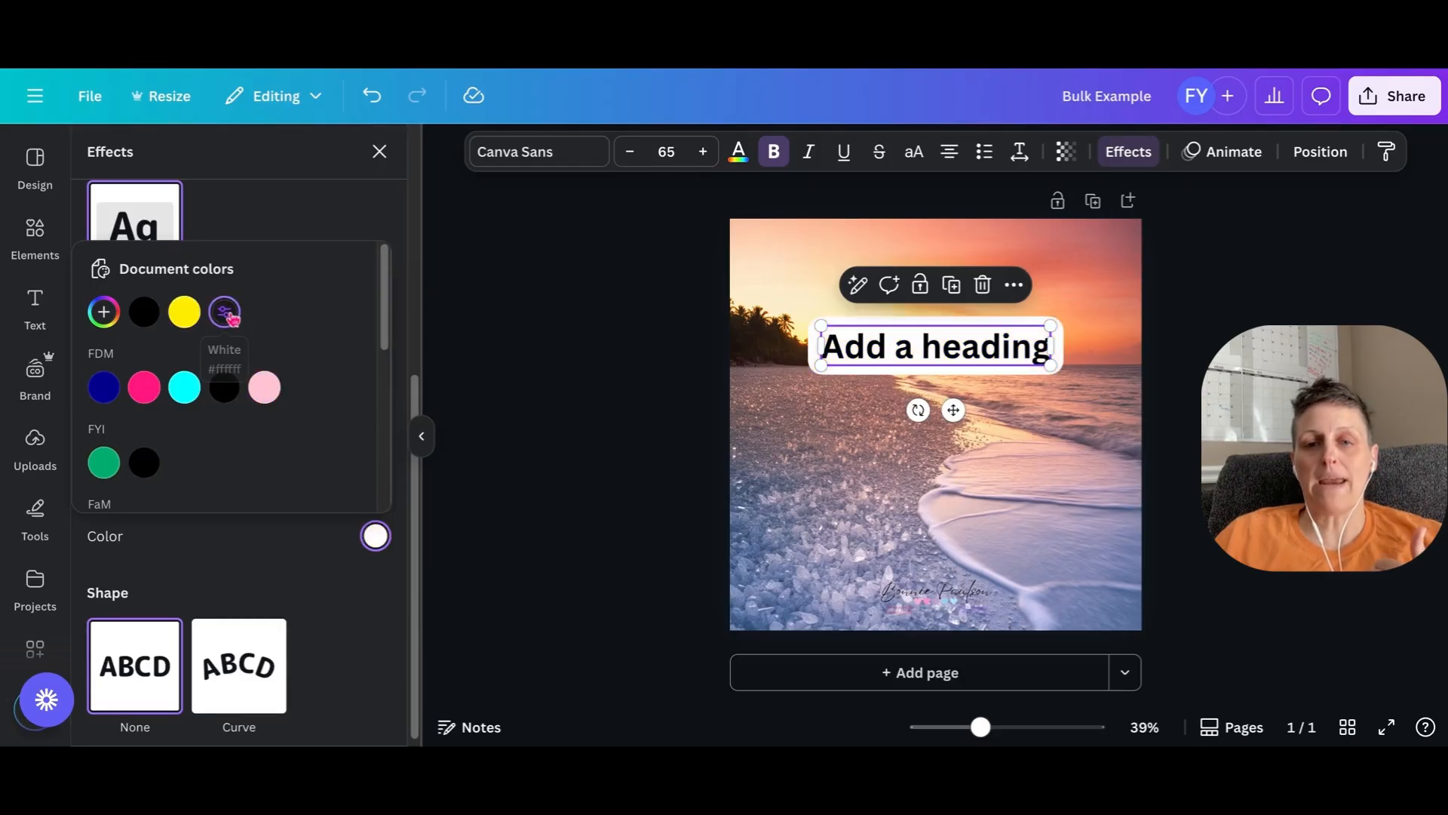
- Set the transparency of the heading's background effect to 69 and close the effect settings
click(264, 528)
drag(254, 495, 207, 494)
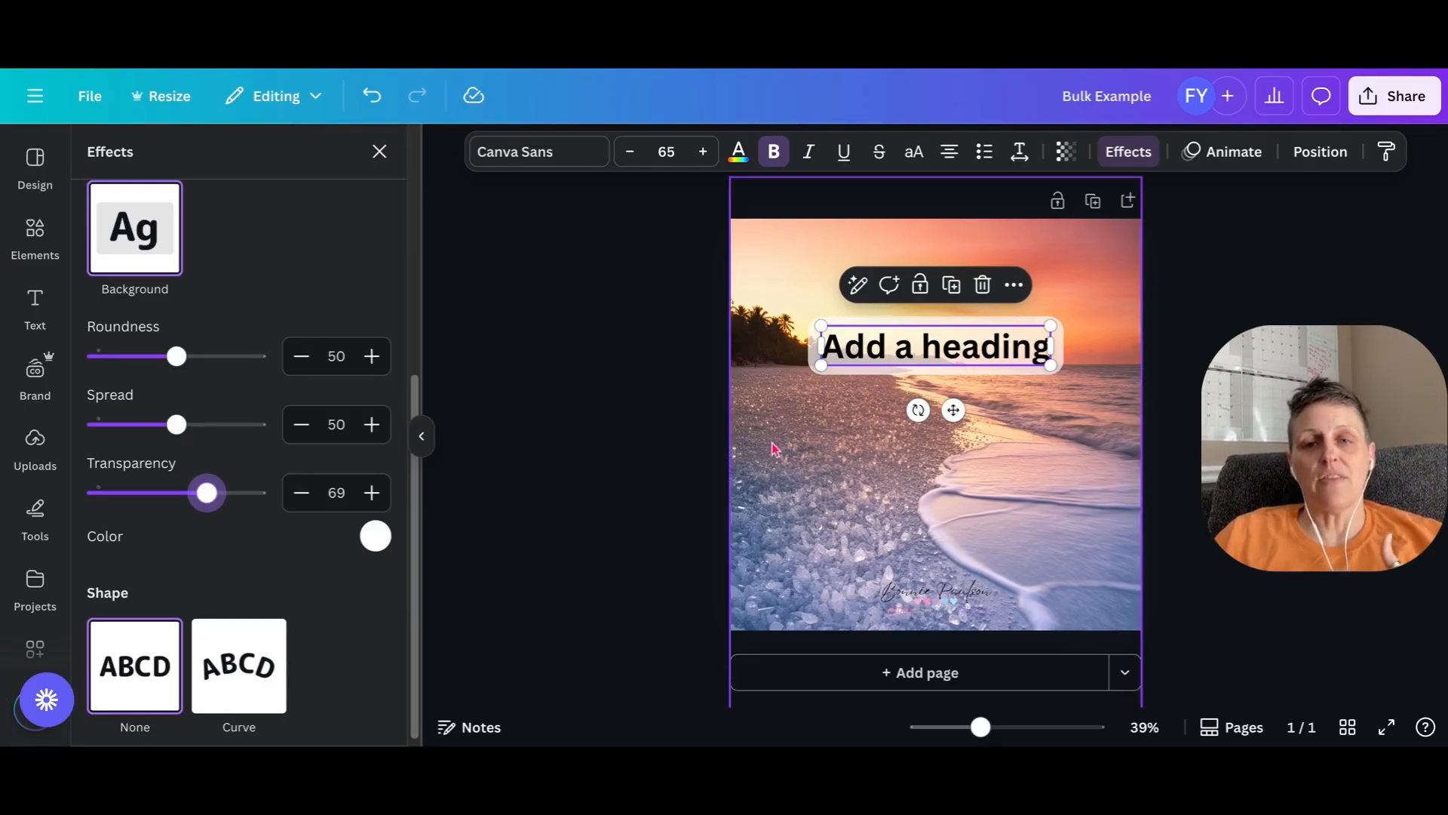
click(1128, 152)
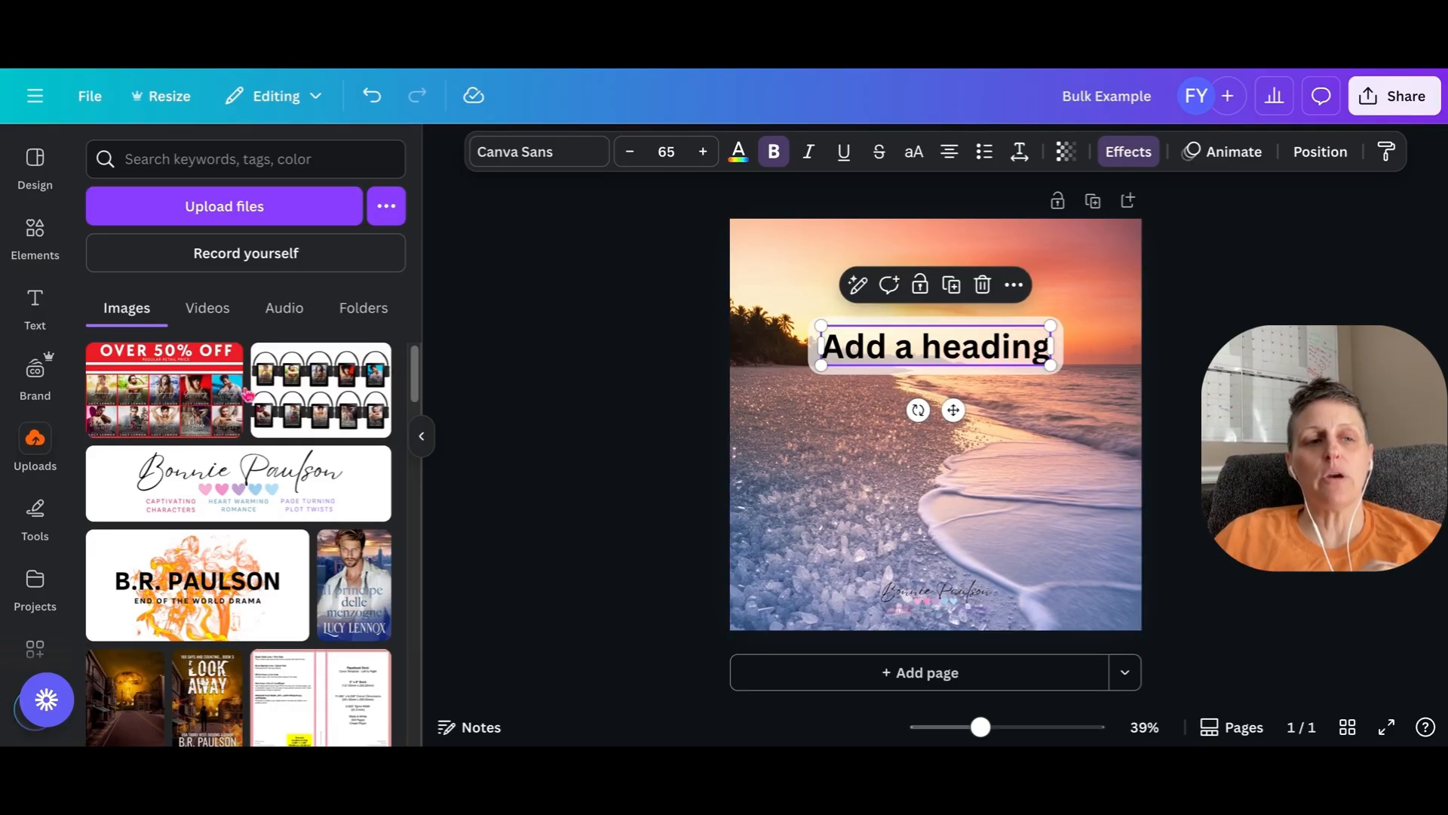
- Open Bulk create and choose to enter the data manually
scroll(38, 445, down, 2)
scroll(40, 445, down, 5)
scroll(39, 445, down, 2)
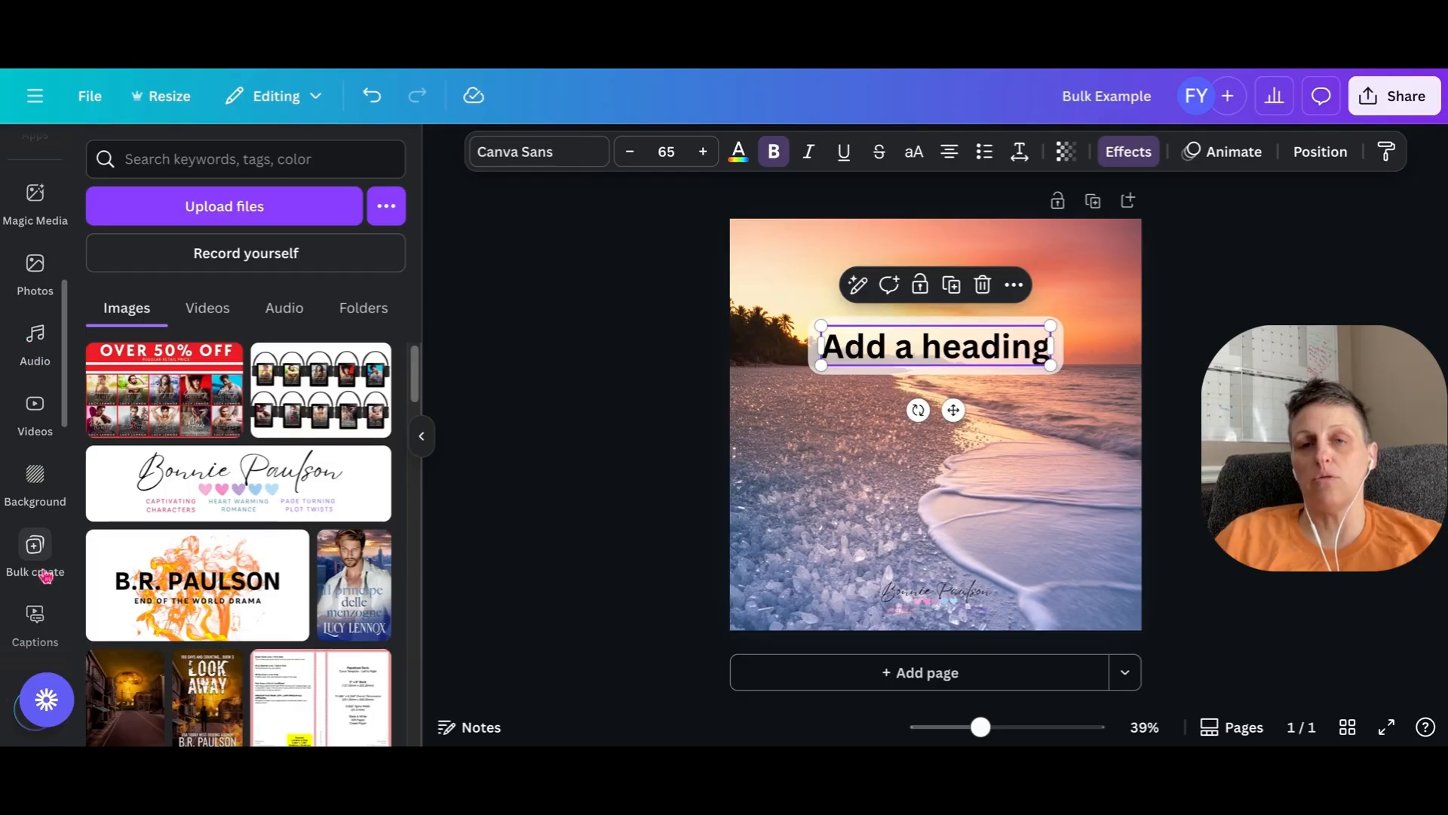
scroll(46, 577, up, 2)
scroll(46, 577, down, 2)
scroll(43, 572, up, 3)
scroll(43, 573, up, 1)
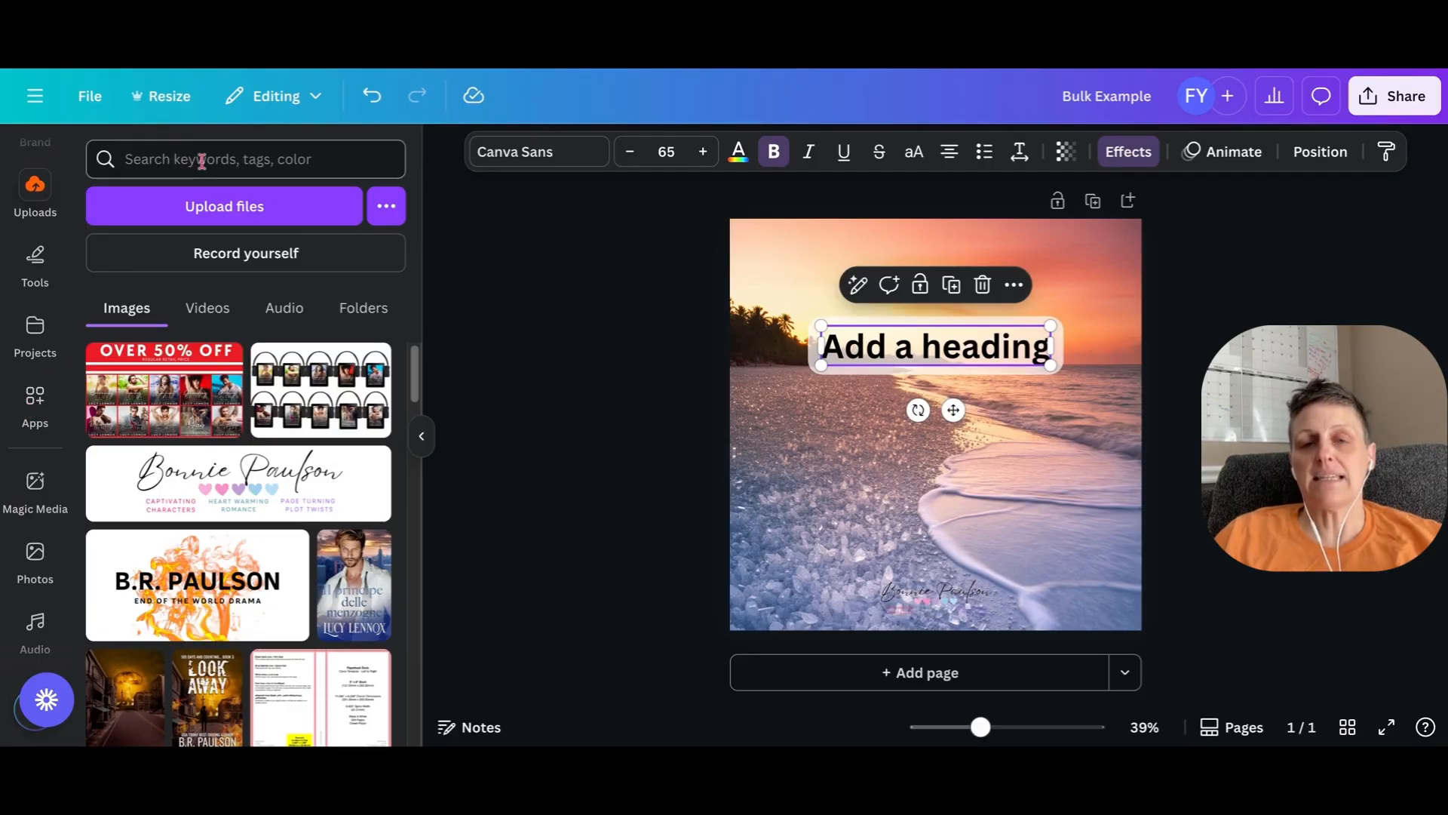
scroll(35, 452, down, 5)
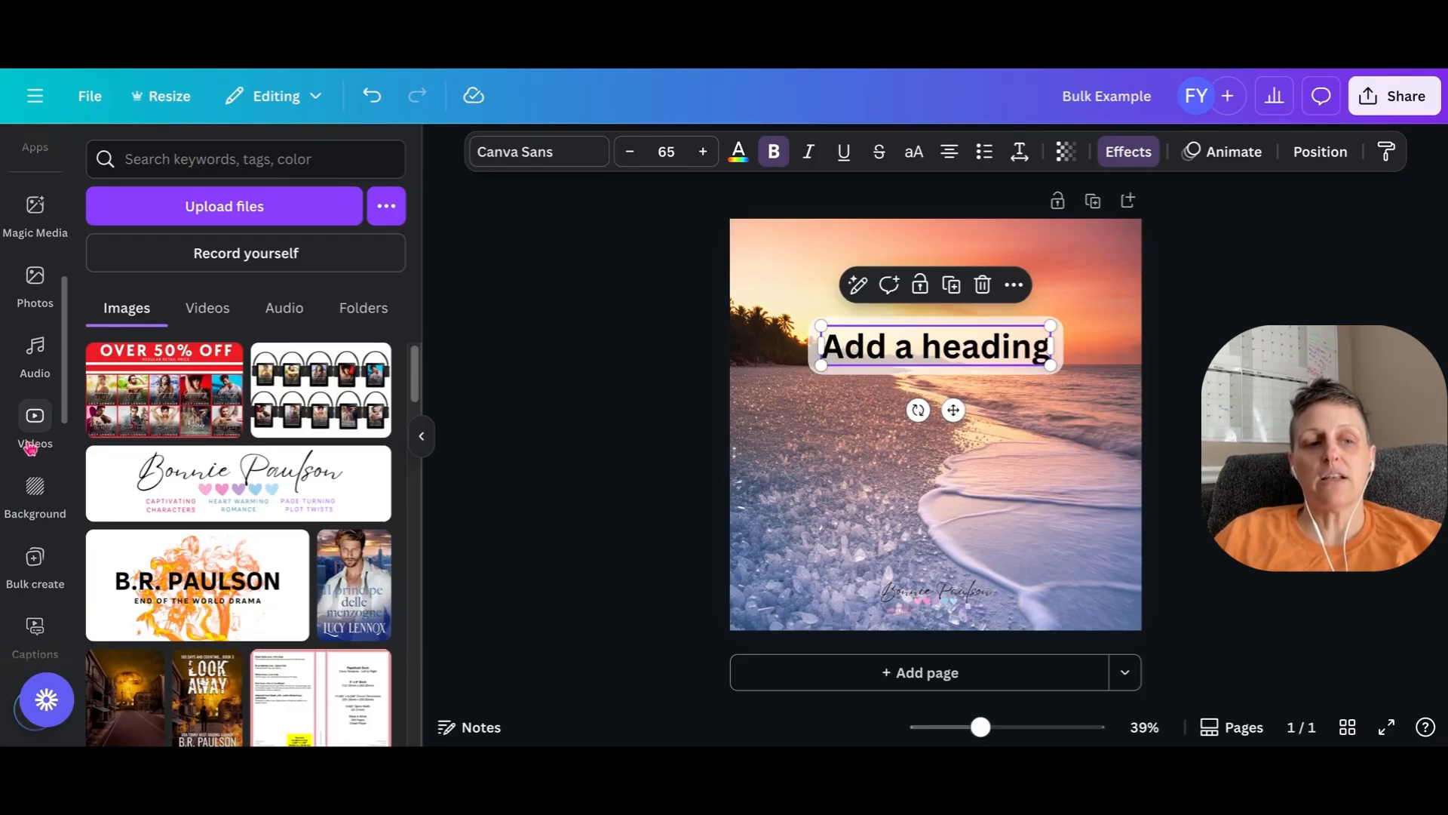
scroll(35, 455, down, 1)
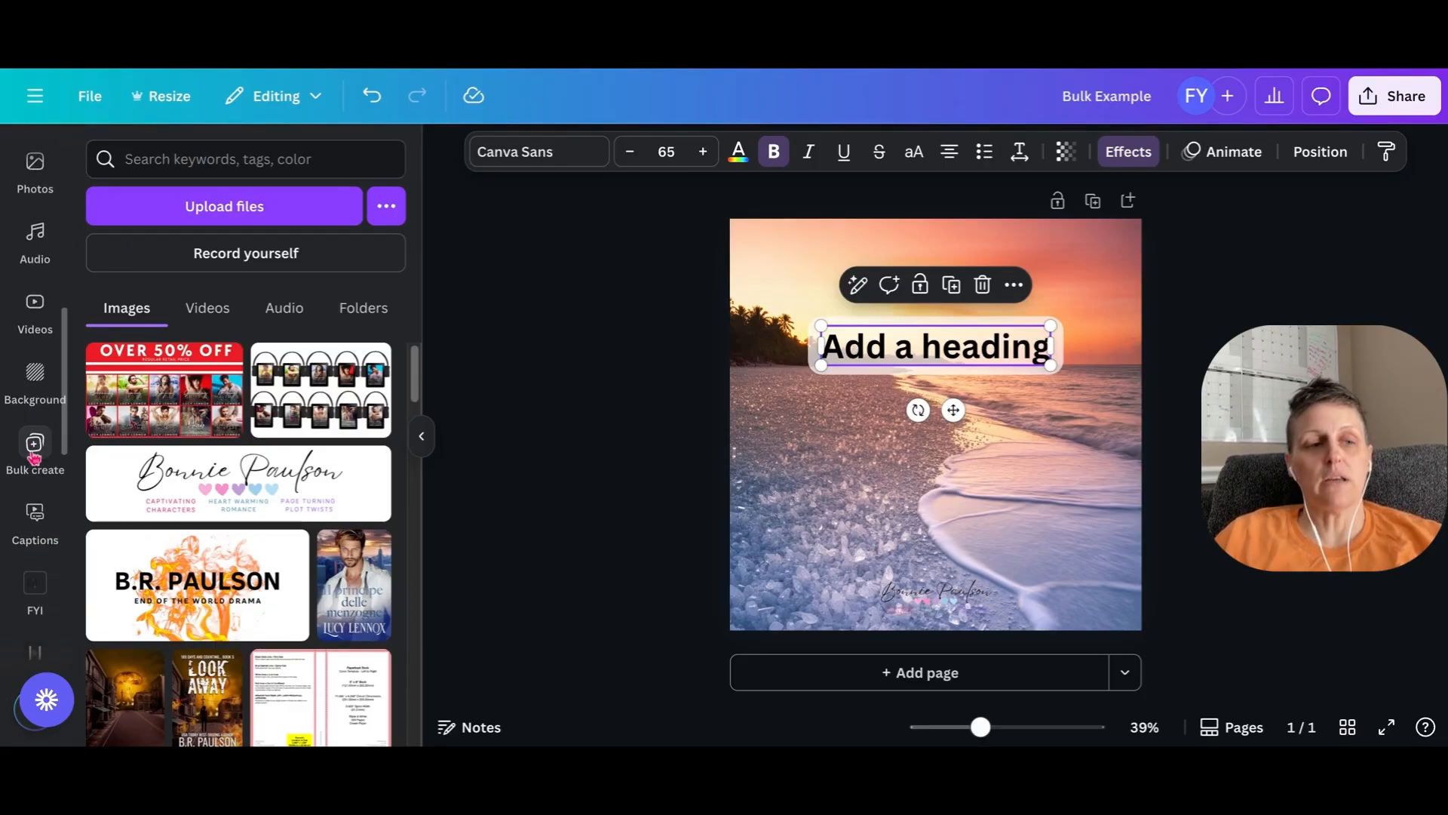
click(33, 448)
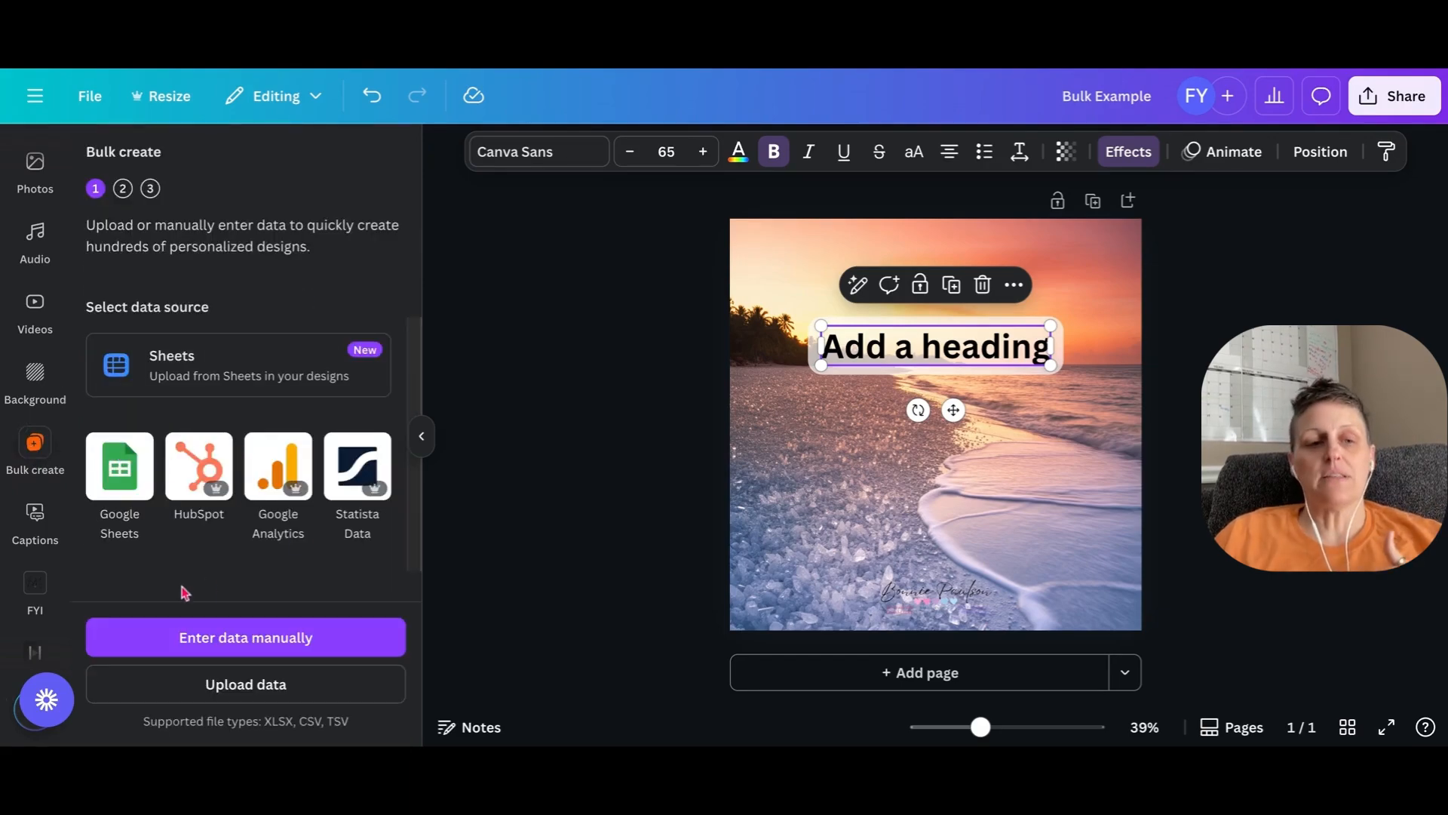
click(224, 639)
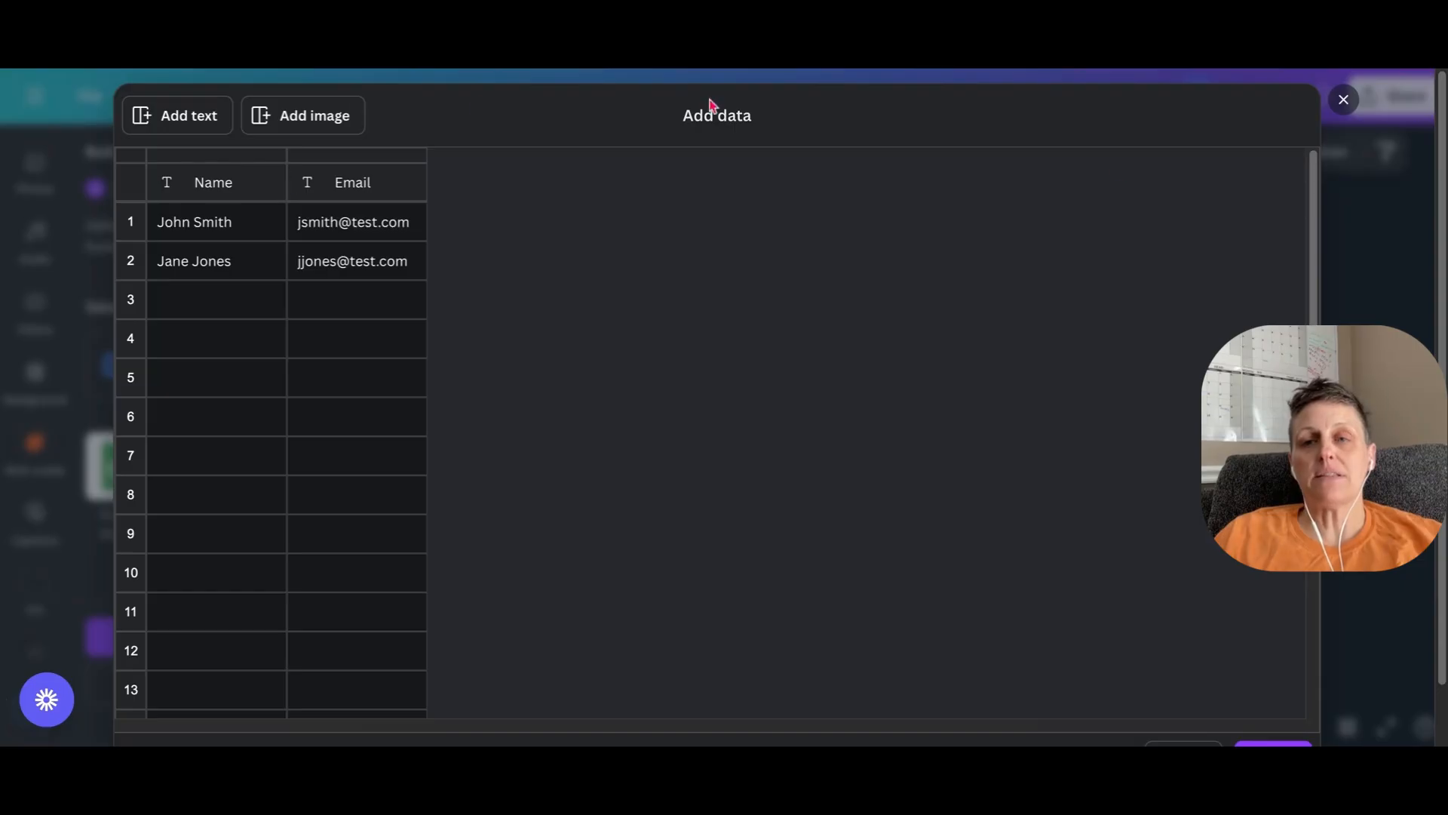
- Delete the Email column from the bulk data table
click(363, 193)
right_click(362, 194)
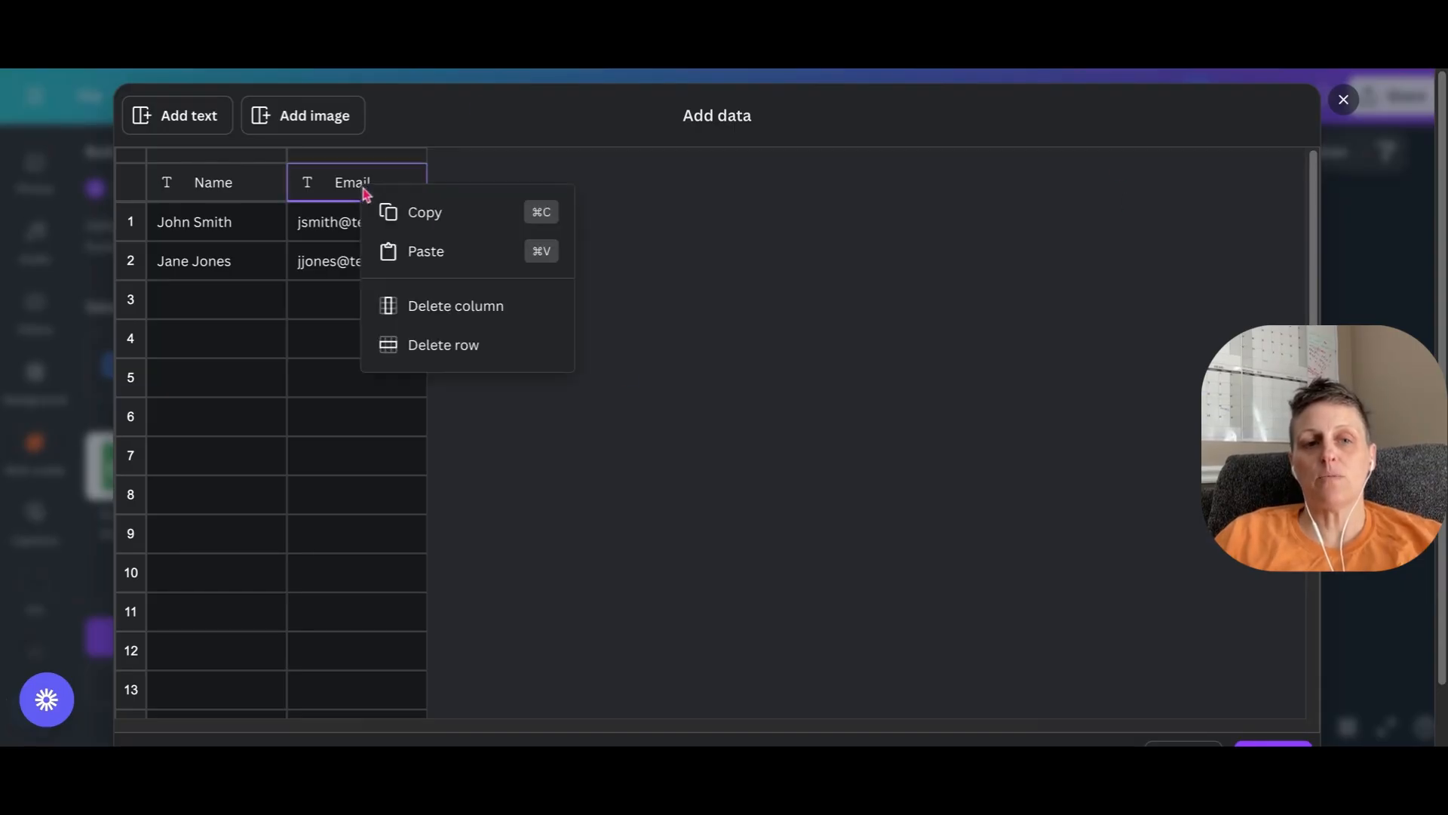
click(424, 309)
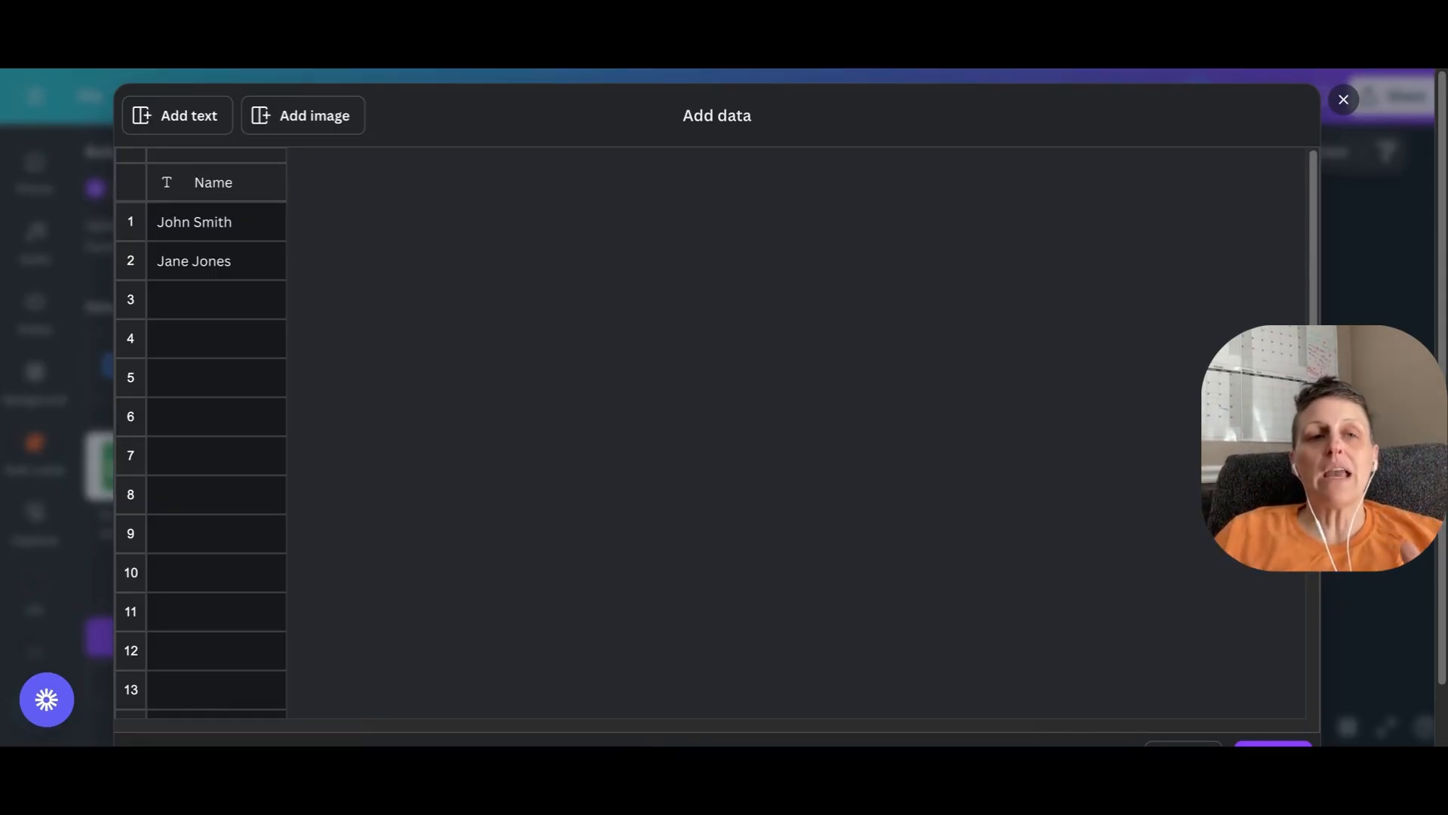
- Rename the Name column of the data table to Engagement
click(188, 171)
key(BackSpace)
text(Engagement)
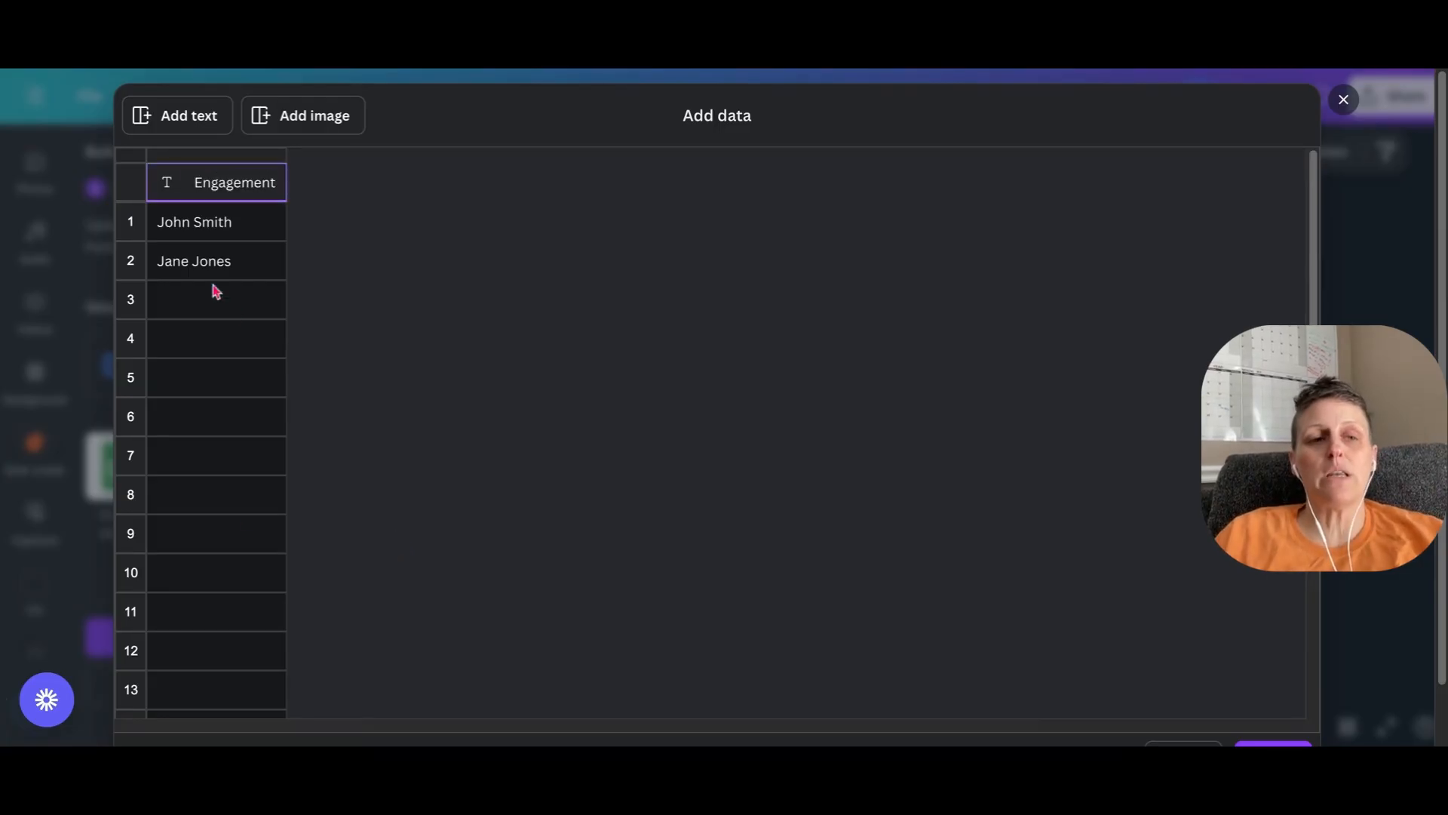
- Clear the sample names from rows 1 and 2 of the Engagement column
click(234, 234)
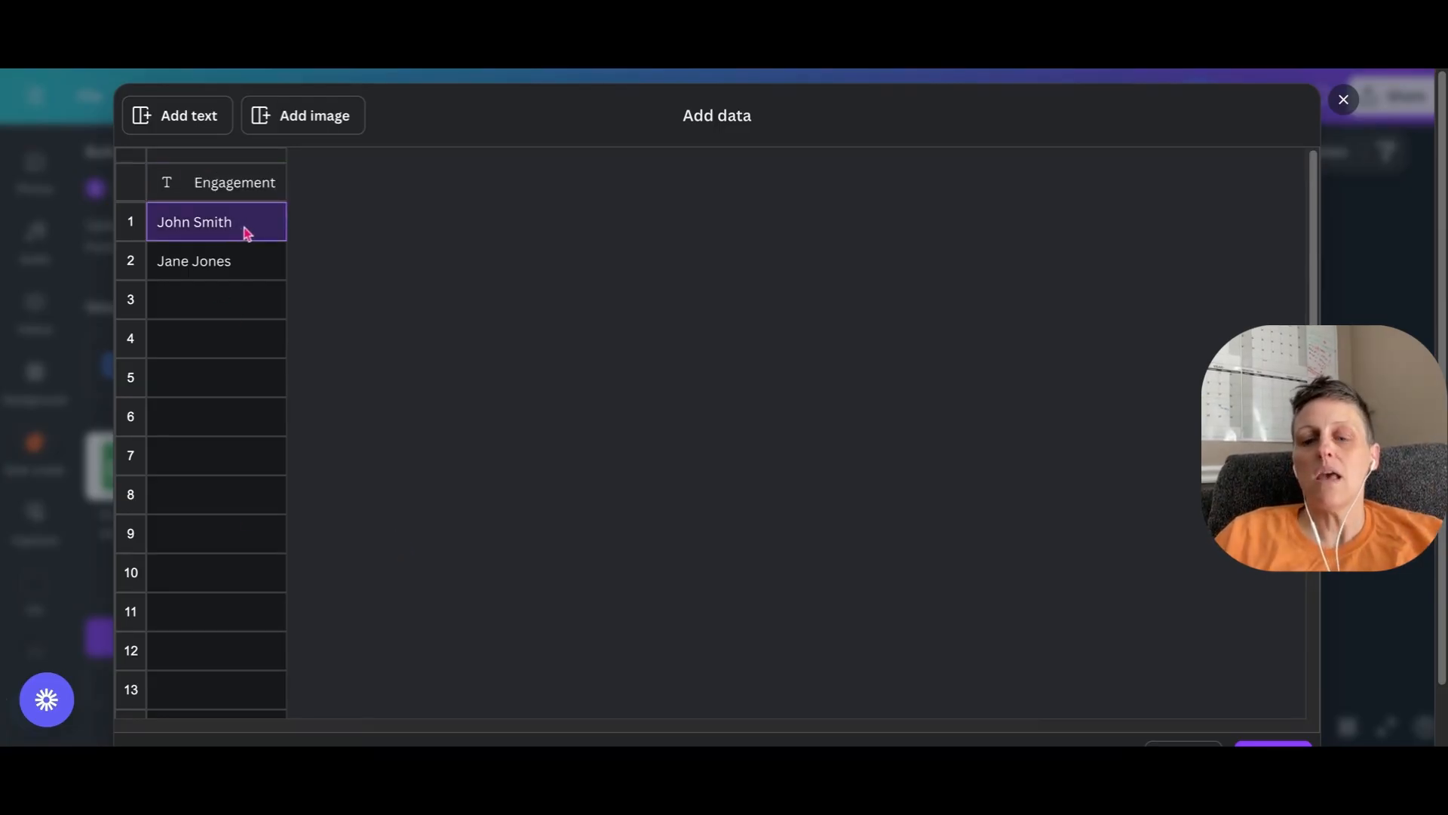
key(BackSpace)
key(BackSpace)
key(BackSpace)
key(BackSpace)
key(BackSpace)
key(BackSpace)
key(BackSpace)
key(BackSpace)
key(BackSpace)
key(BackSpace)
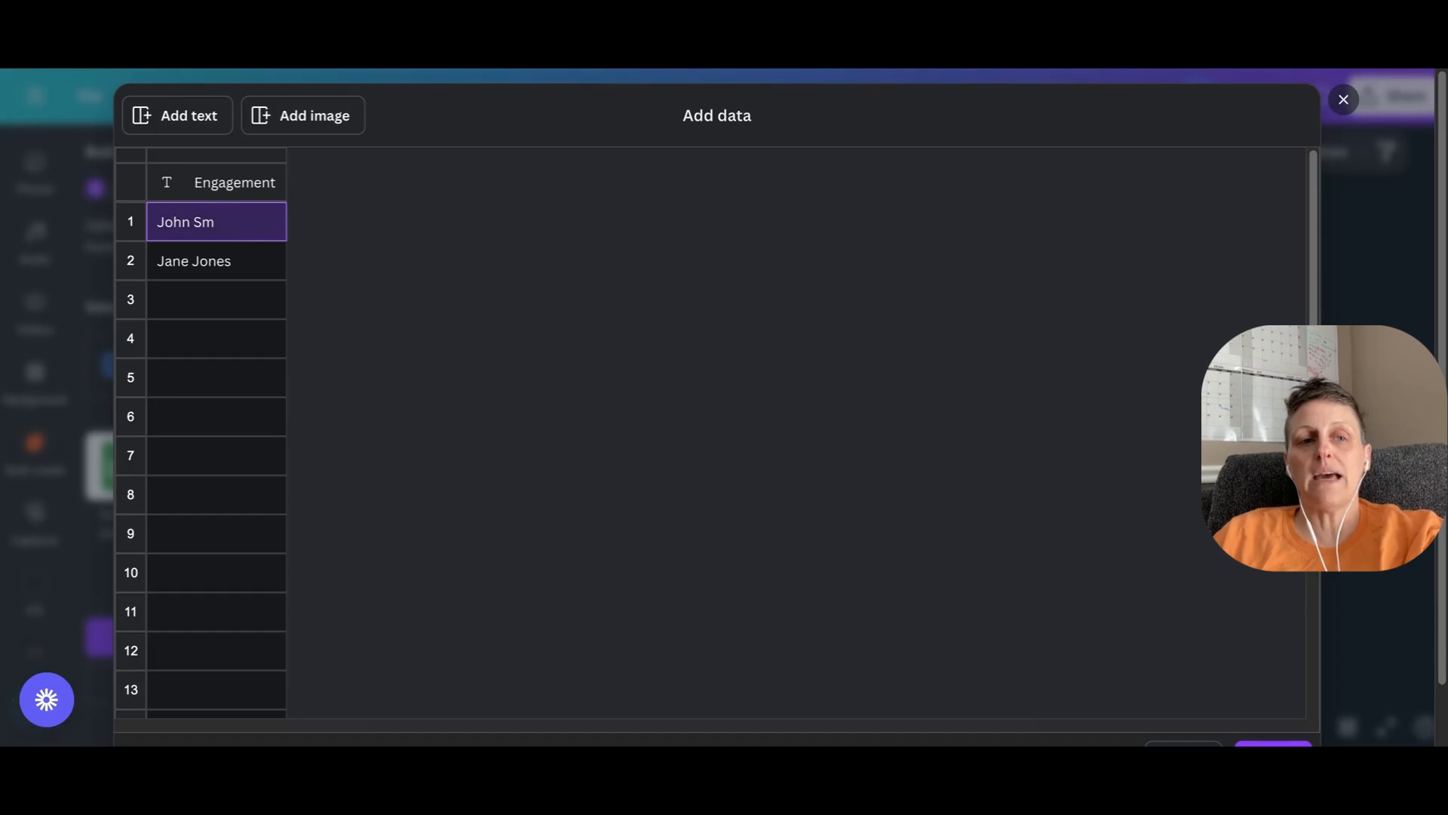
click(238, 263)
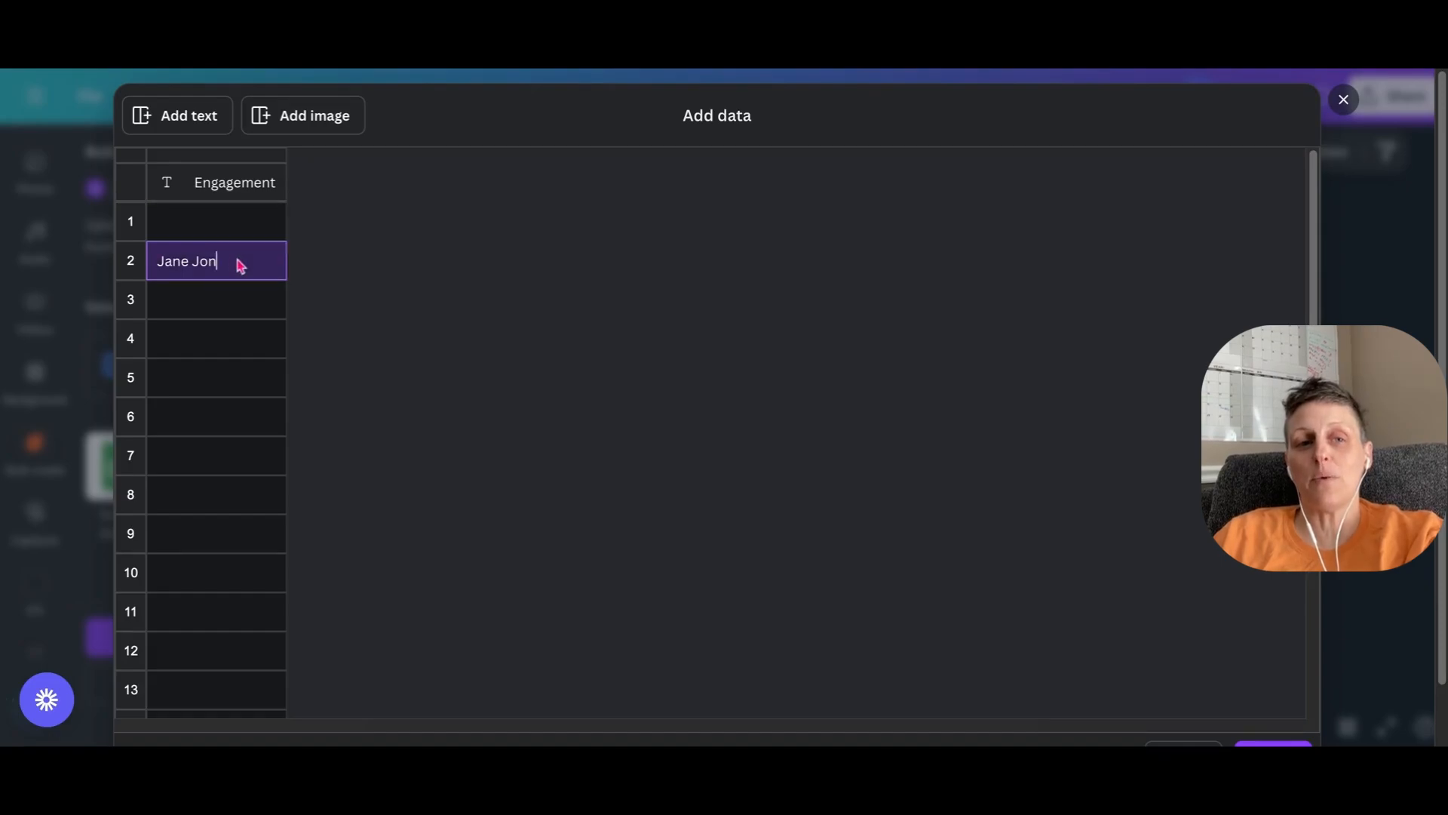
key(BackSpace)
key(BackSpace)
key(BackSpace)
key(BackSpace)
key(BackSpace)
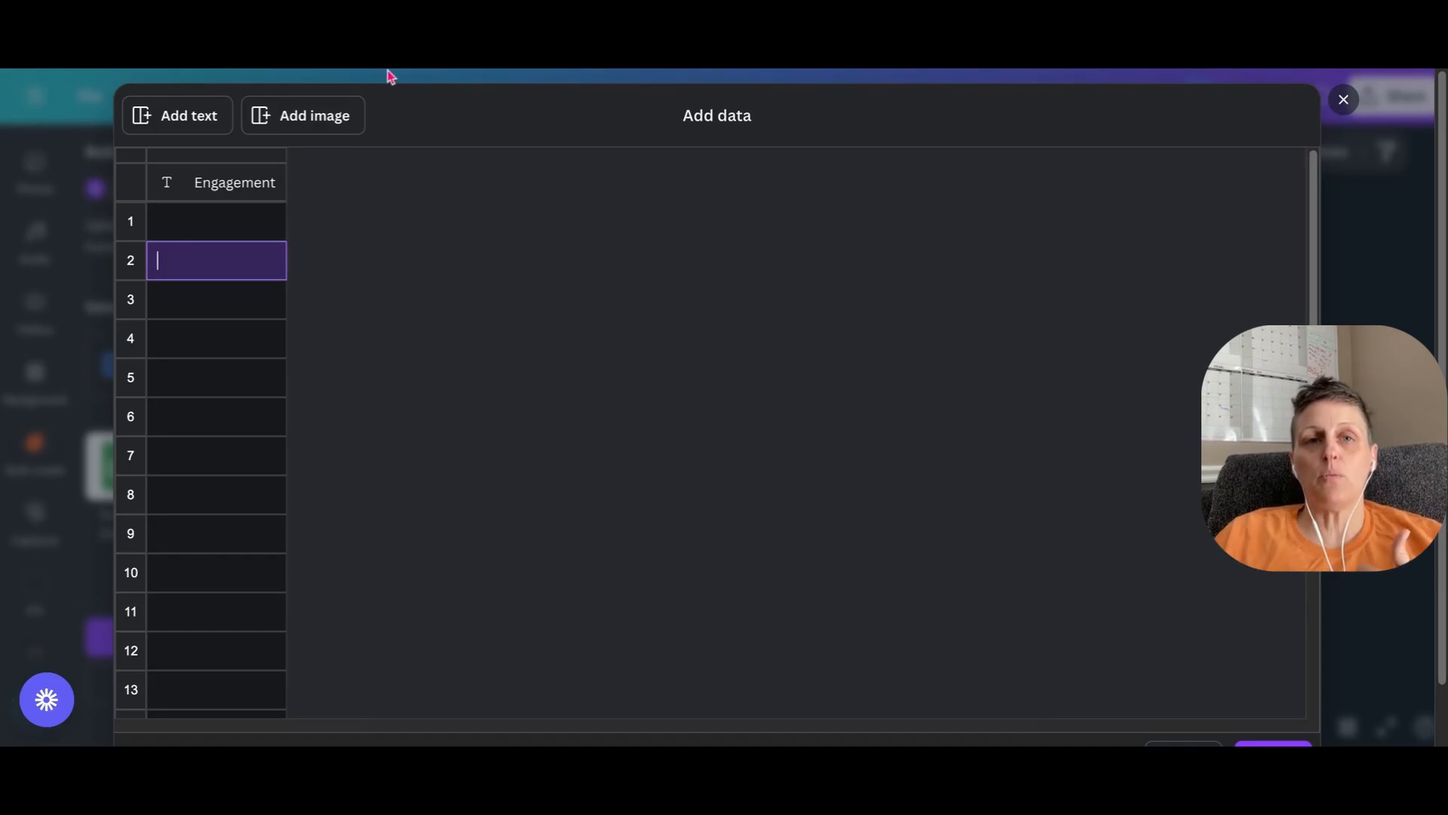
- Paste the copied list of engagement phrases into the Engagement column from row 1 and look through the filled rows
click(203, 233)
key(ctrl+v)
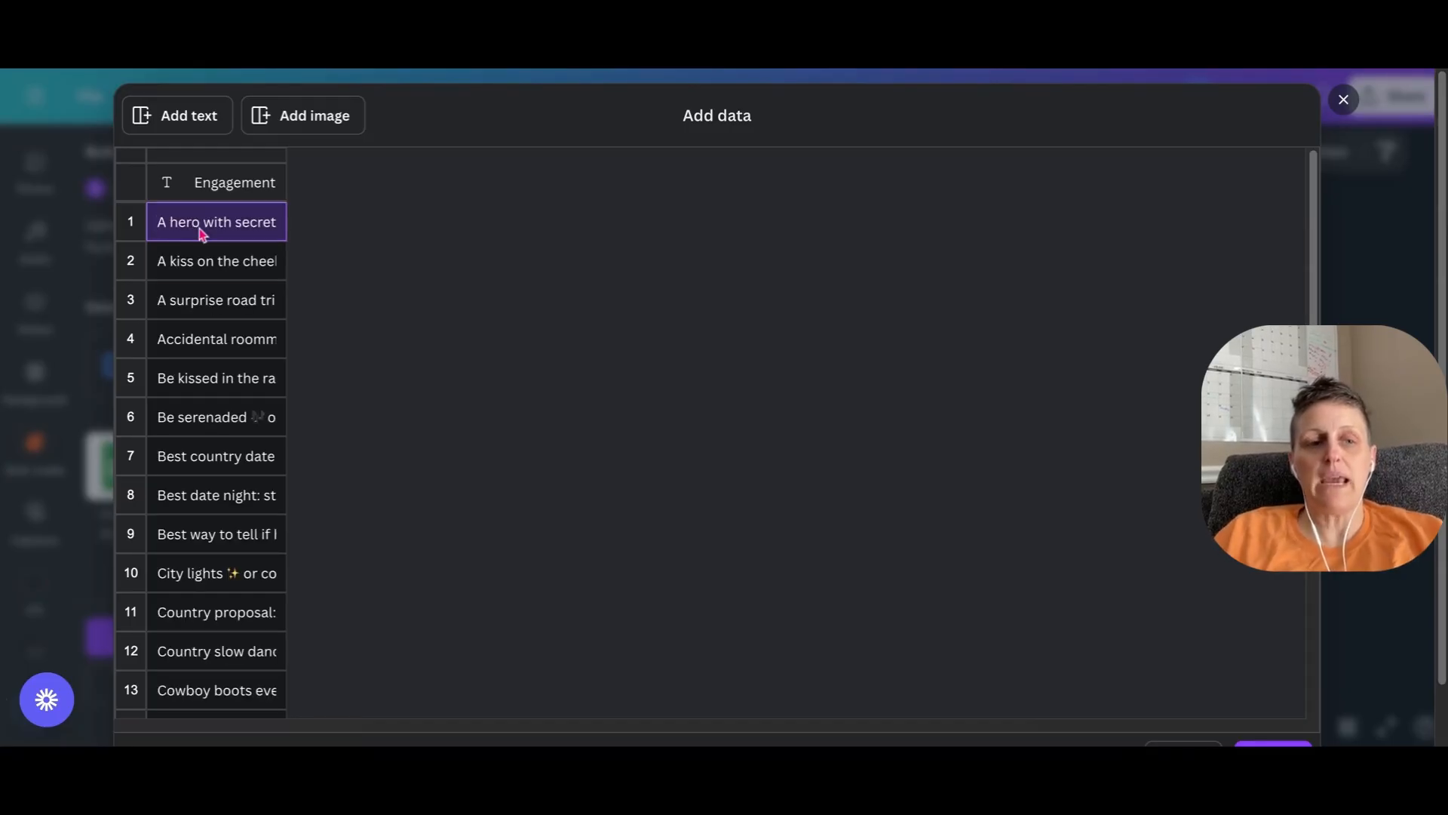
scroll(229, 372, down, 4)
scroll(208, 529, up, 4)
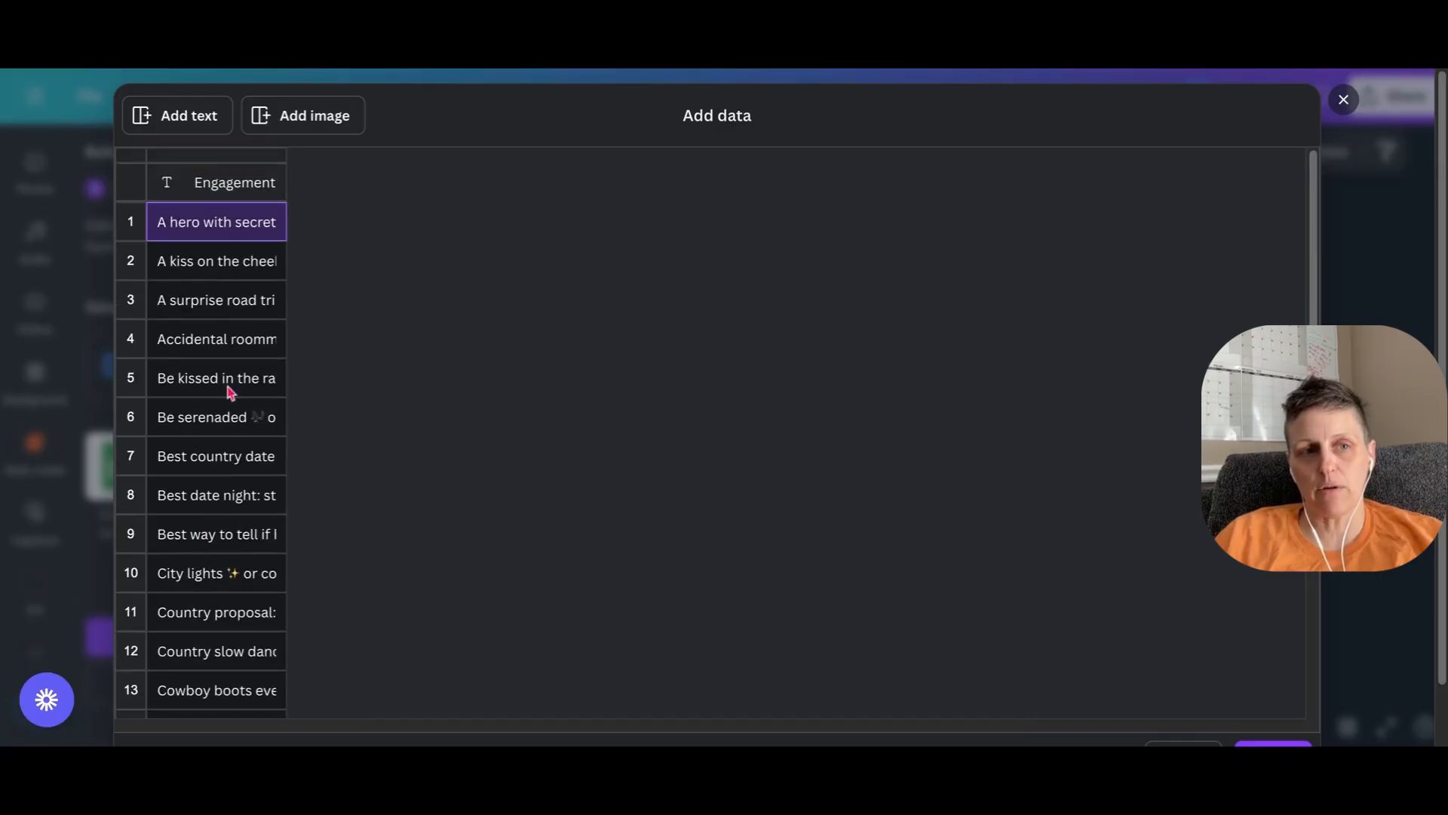
scroll(217, 341, down, 5)
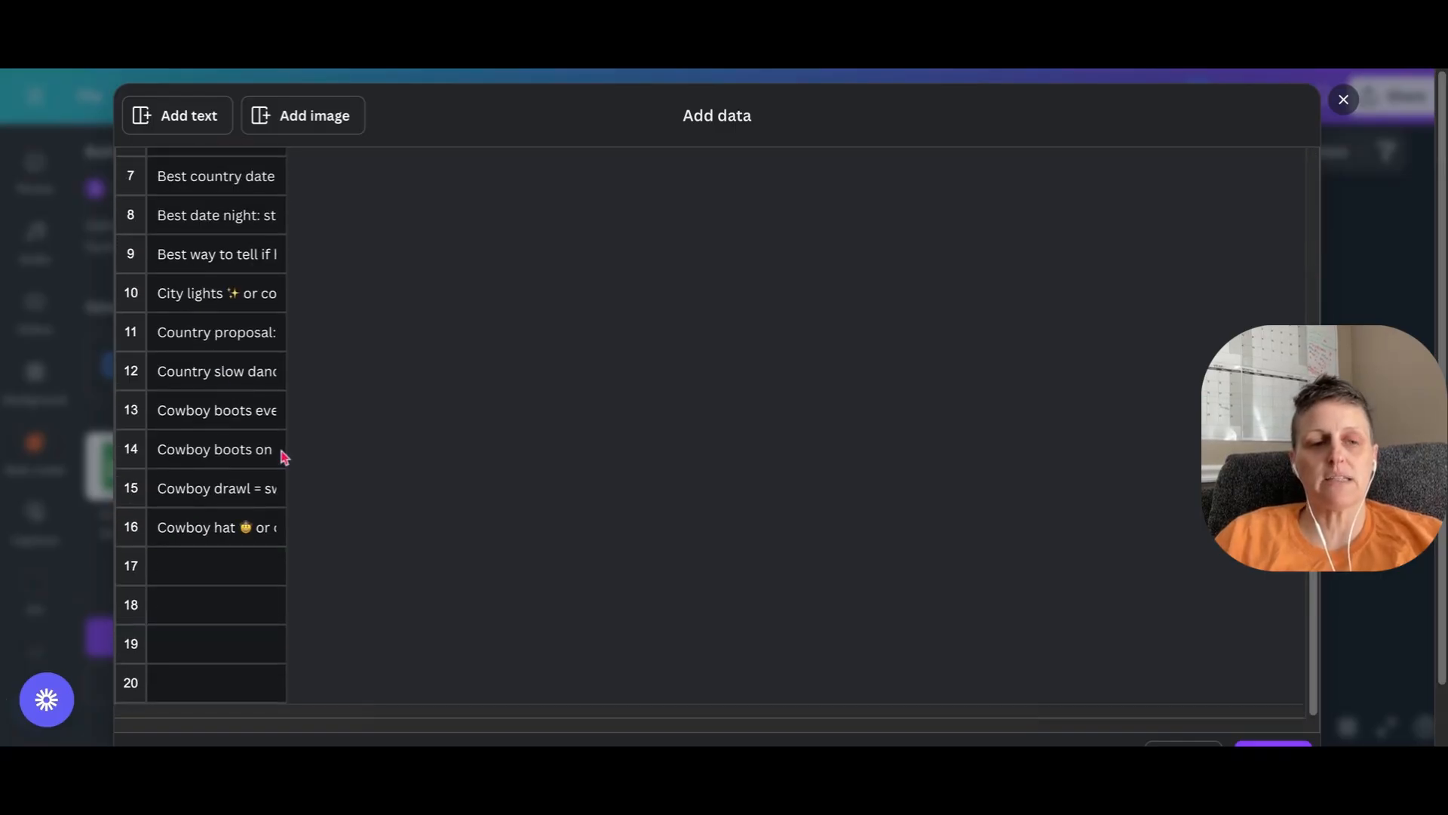
- Check the pasted phrases through the last filled row and save the data table
scroll(131, 229, up, 4)
scroll(226, 339, down, 4)
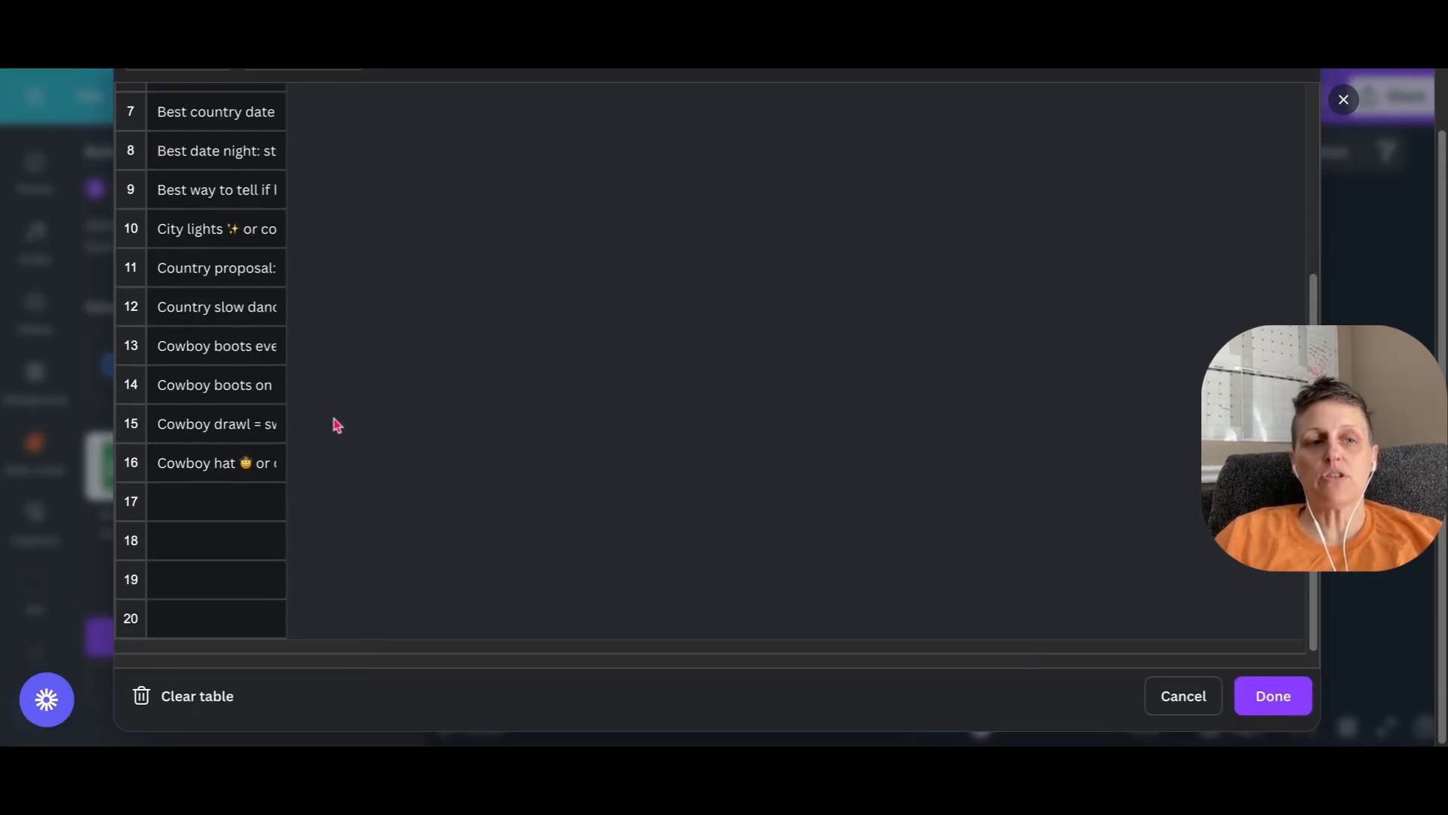
click(1272, 696)
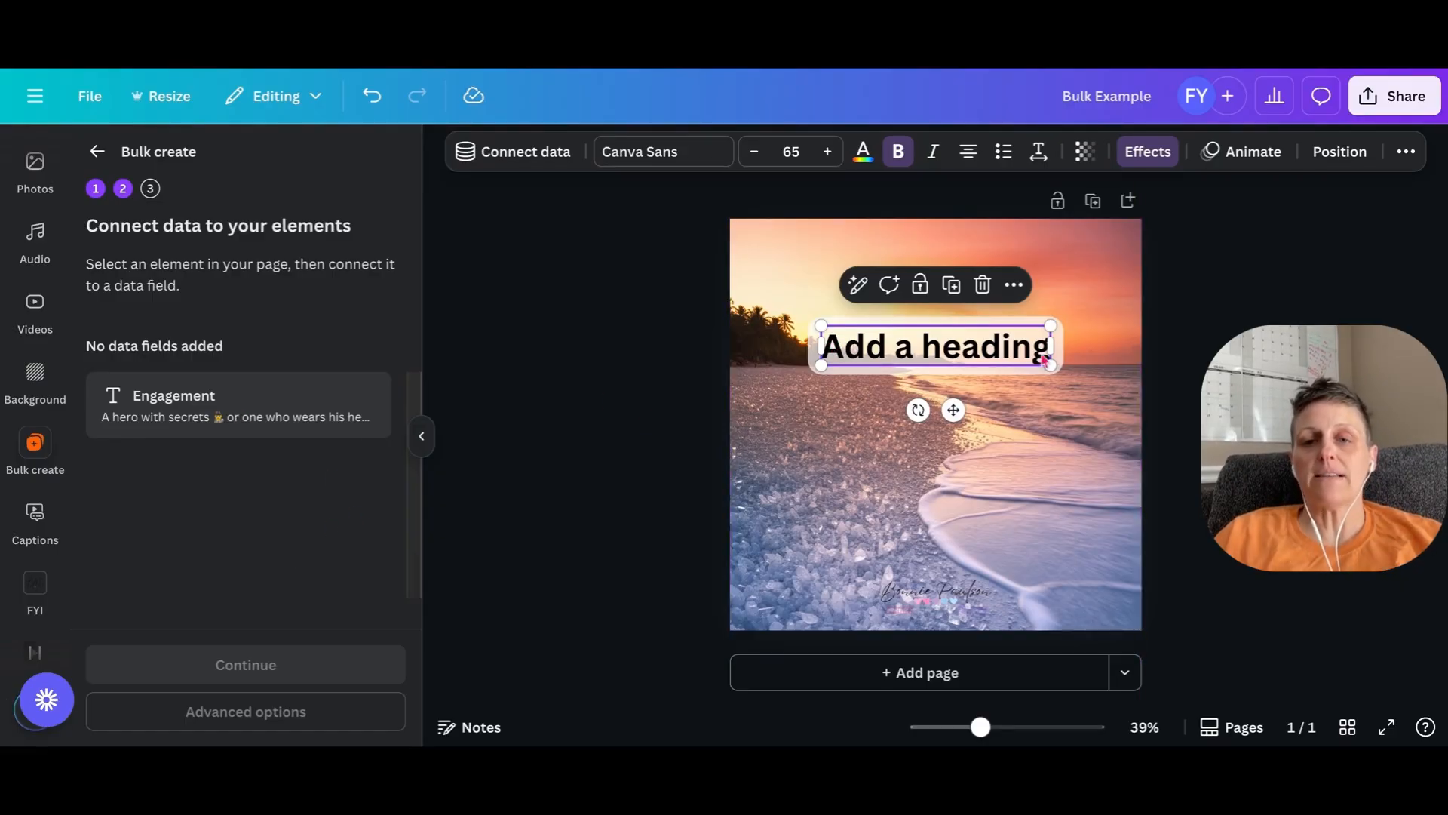
- Connect the "Add a heading" text on the page to the Engagement data field
click(1026, 517)
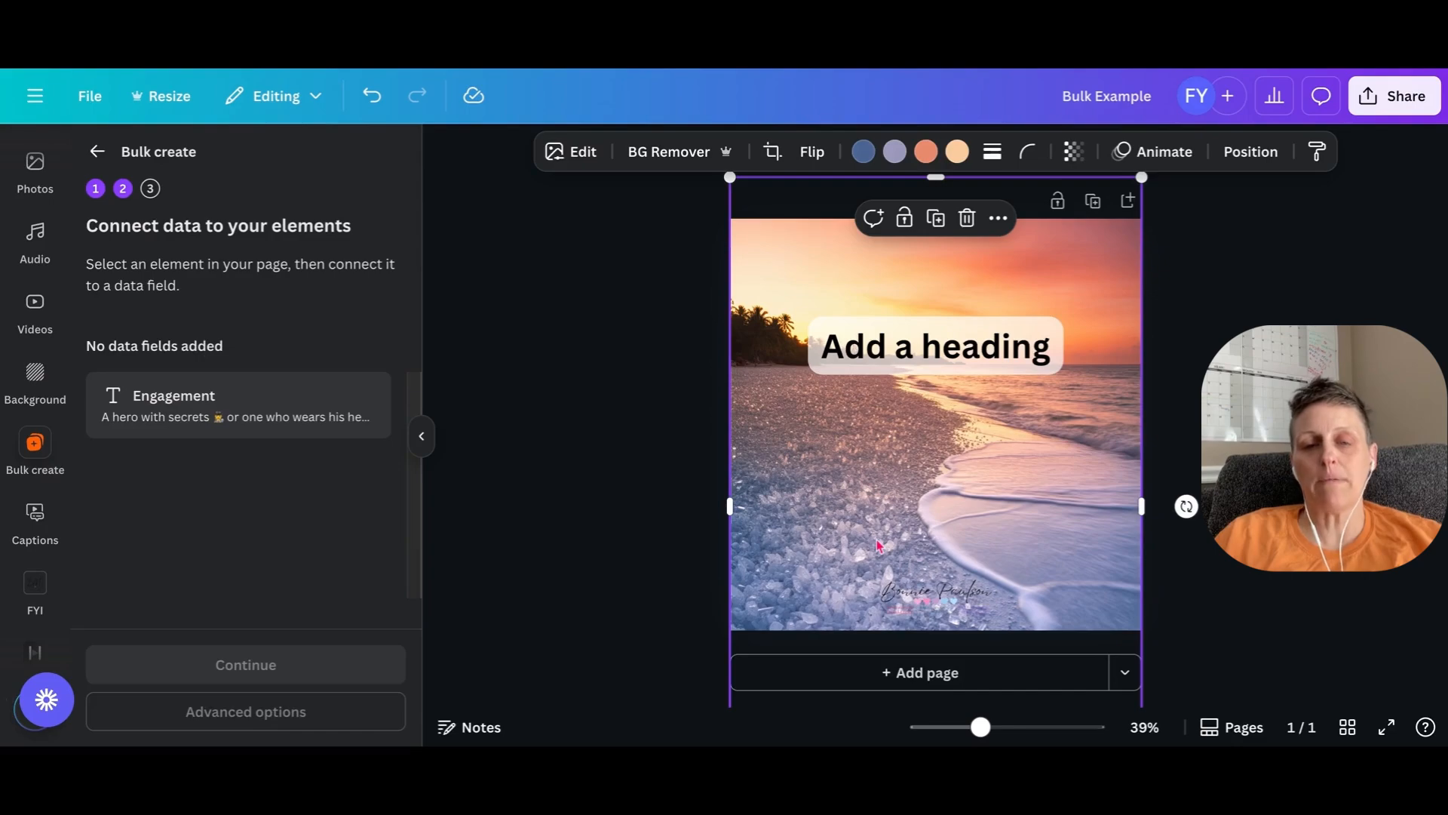
click(905, 365)
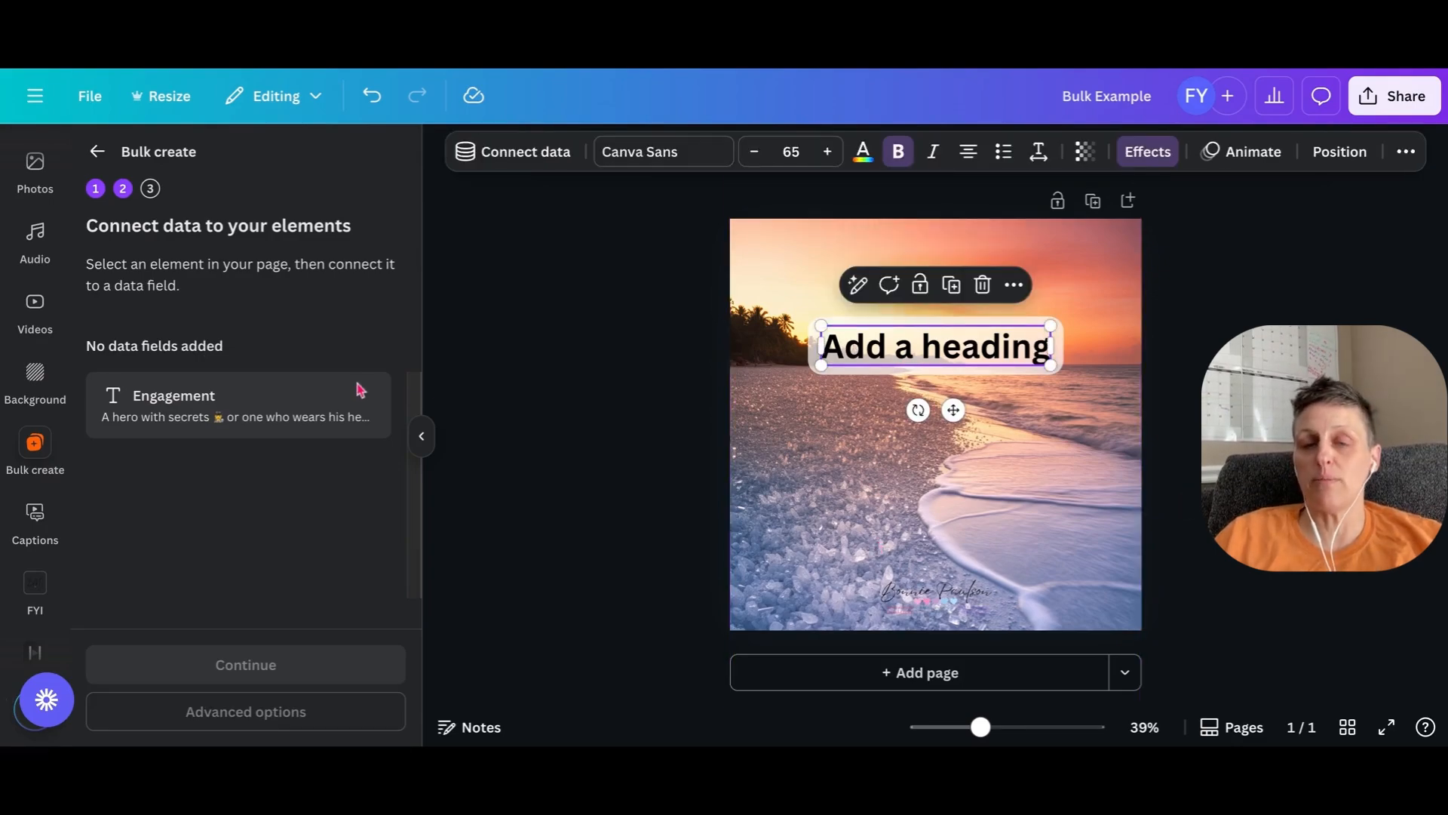
click(1014, 285)
click(1098, 641)
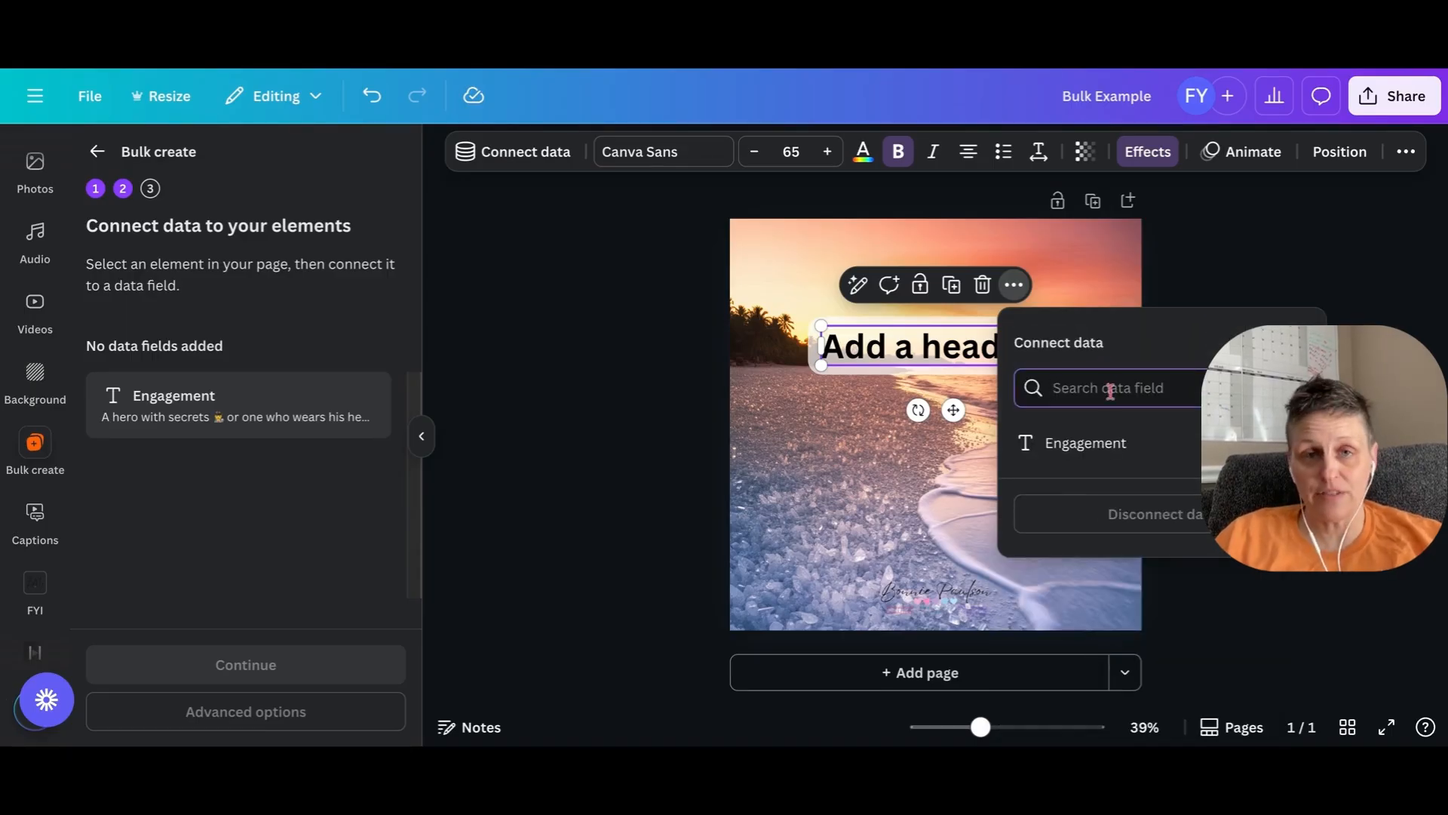
click(1097, 451)
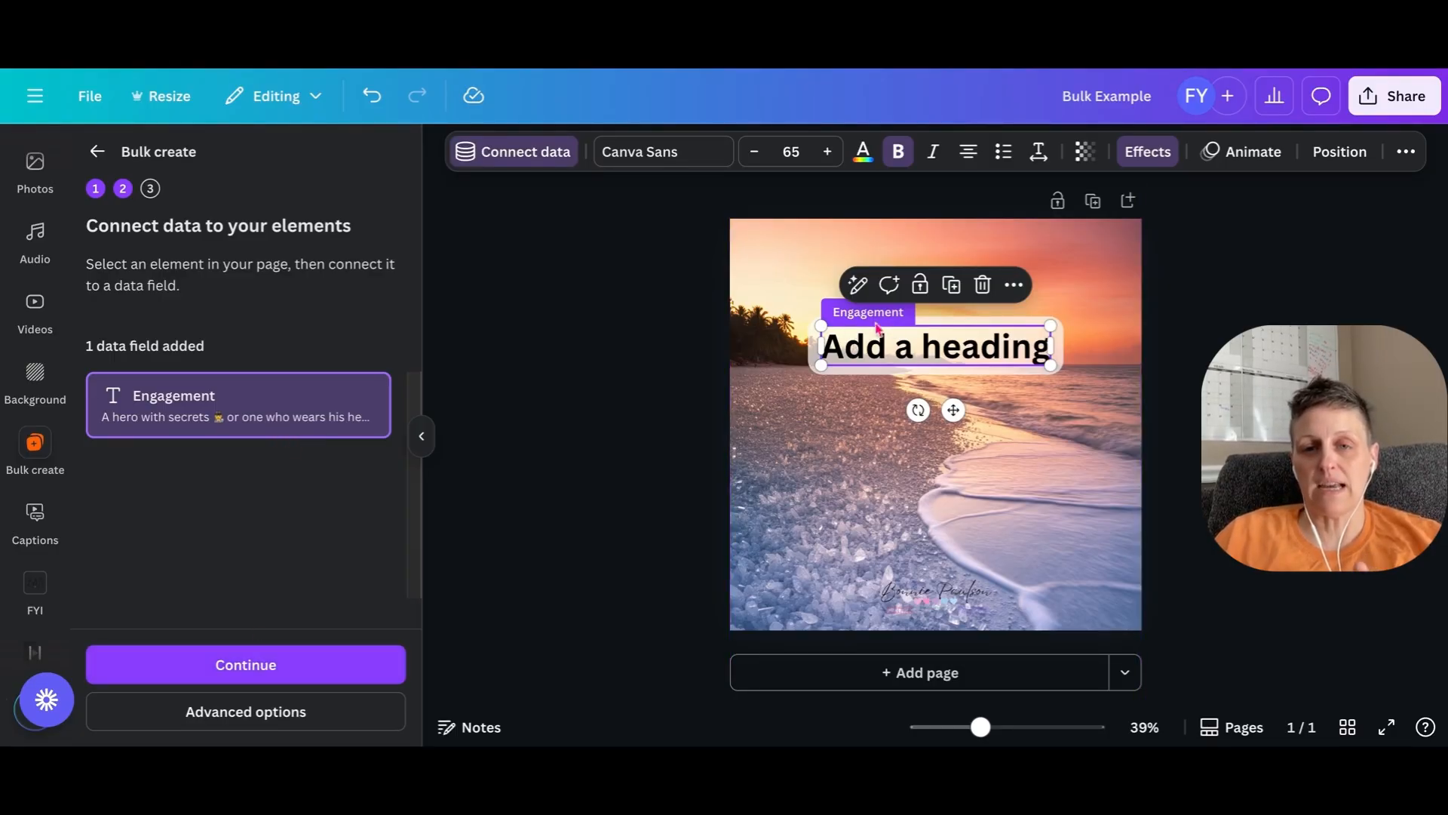
- Continue to applying the data and generate 16 designs with all Engagement rows selected
click(268, 670)
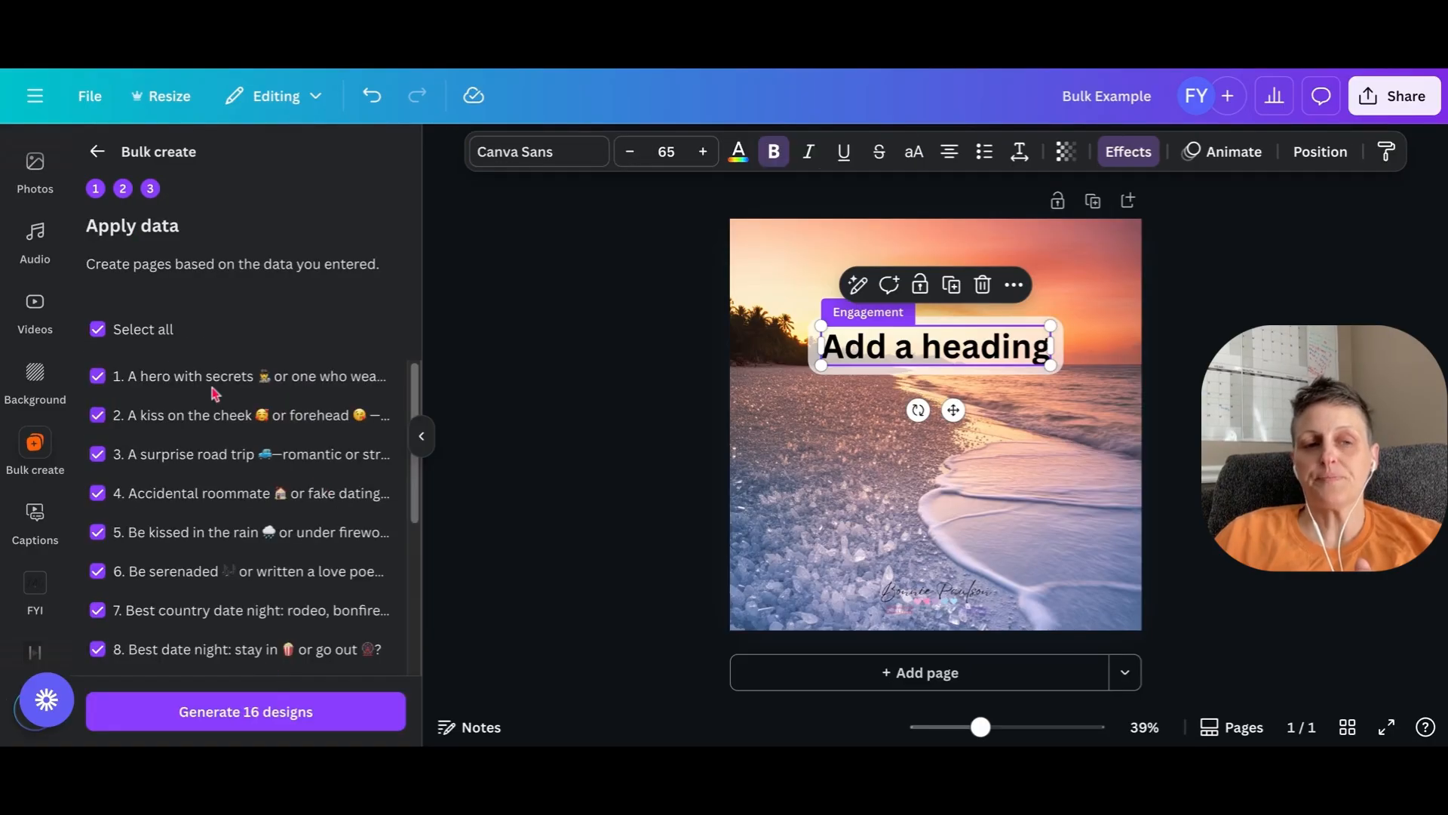
scroll(260, 537, down, 5)
scroll(300, 611, up, 5)
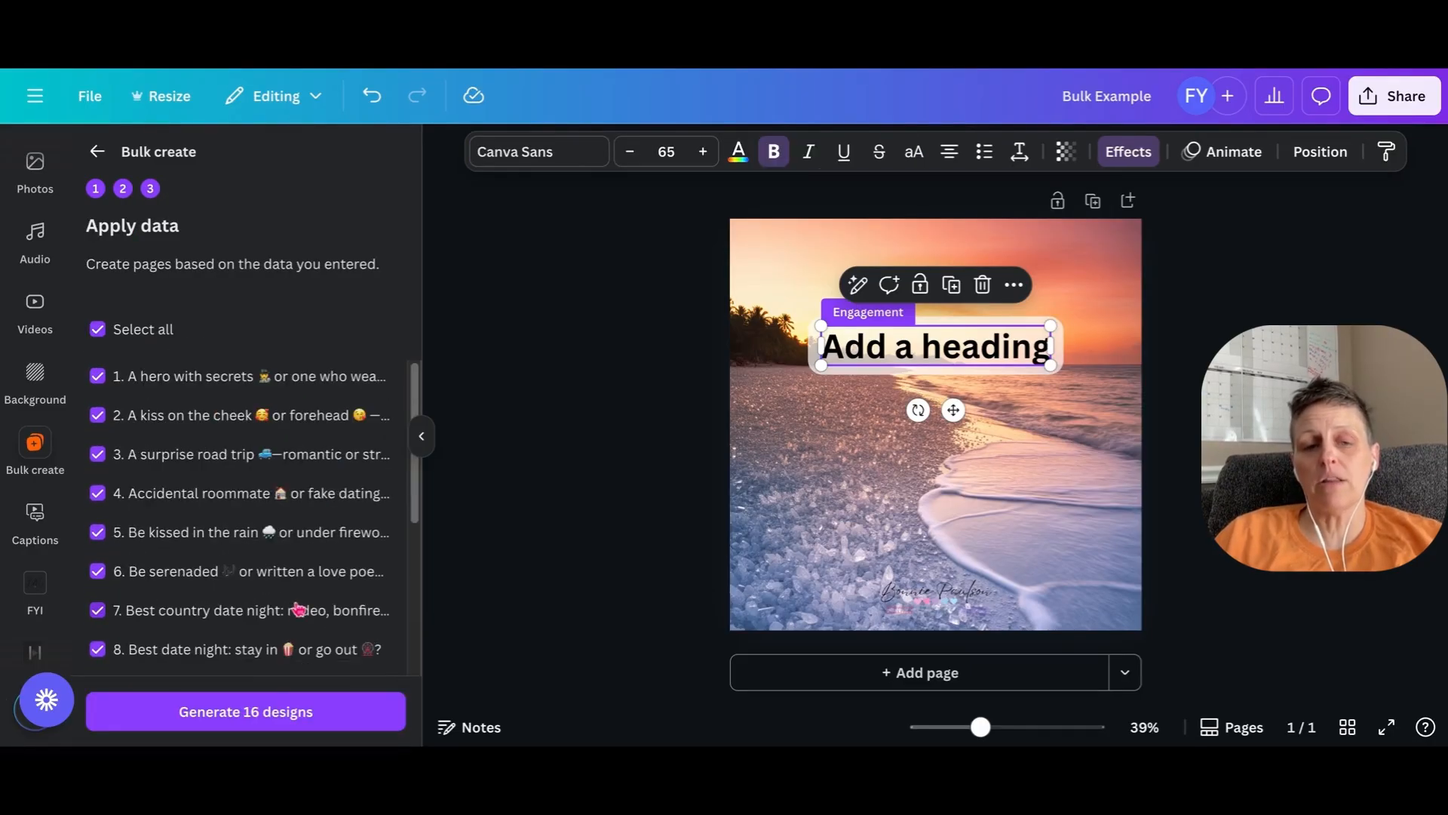
click(285, 712)
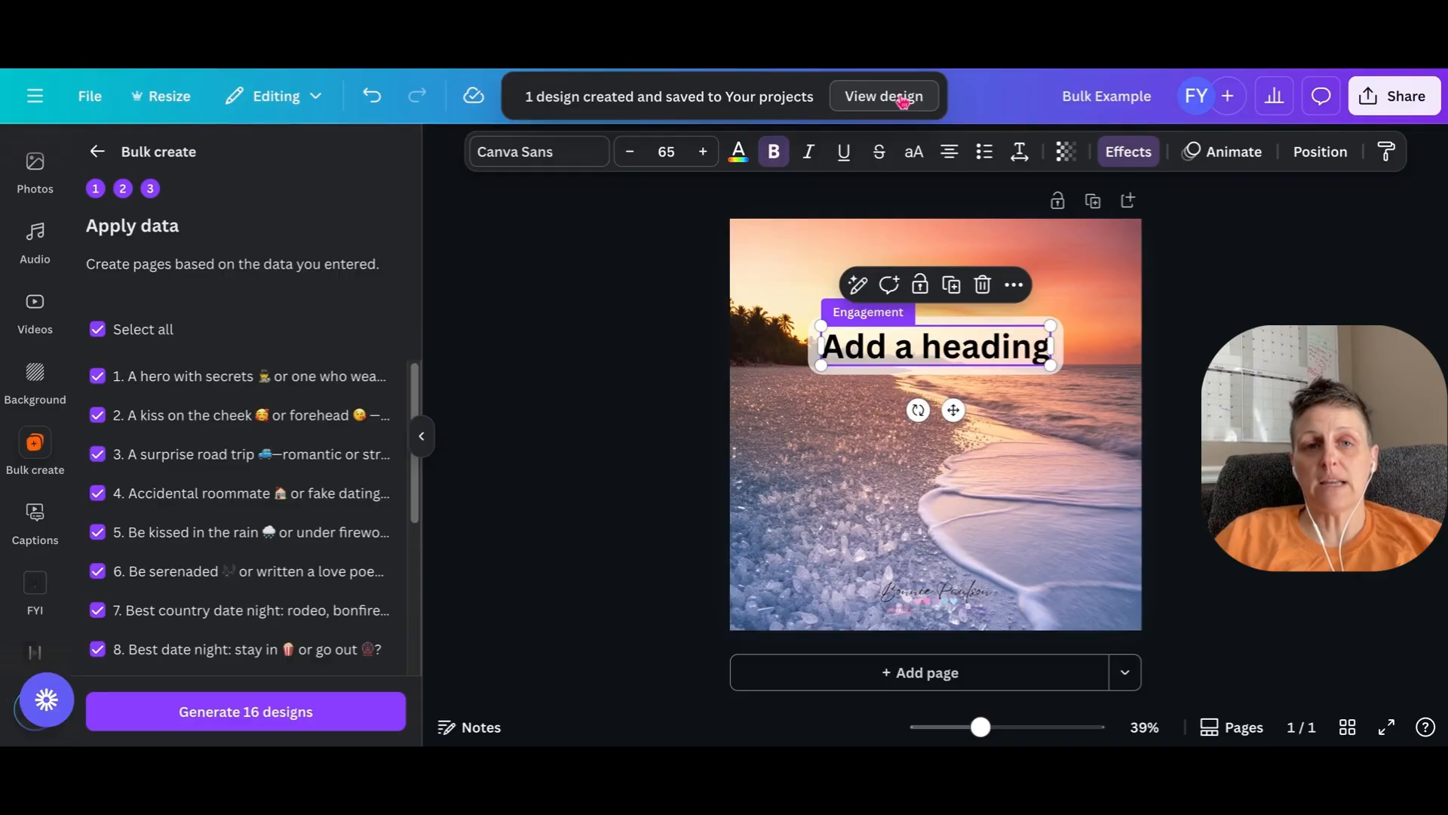
- Open the newly generated bulk design and look through its pages, returning to page 1
click(882, 100)
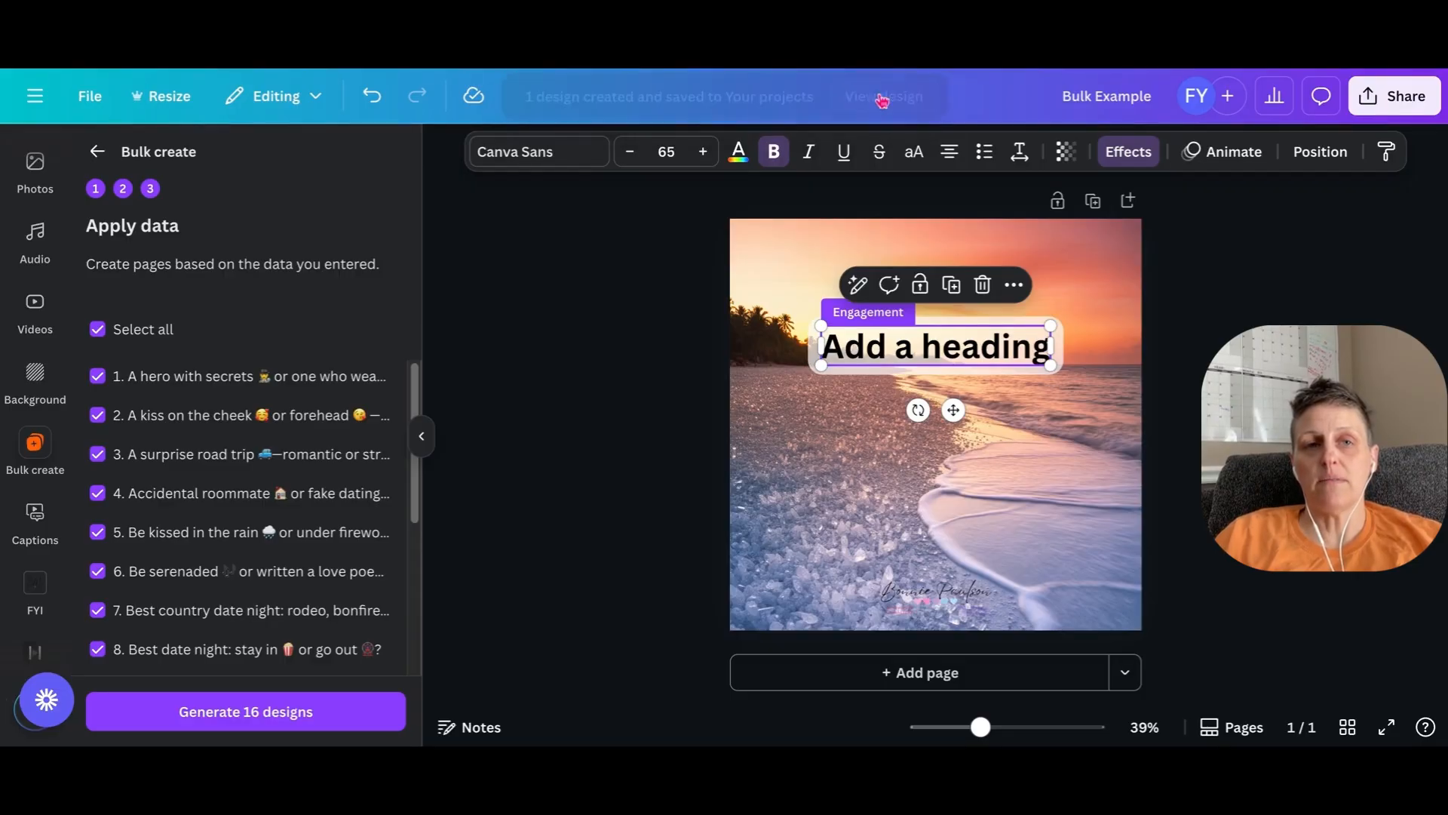
scroll(709, 294, down, 3)
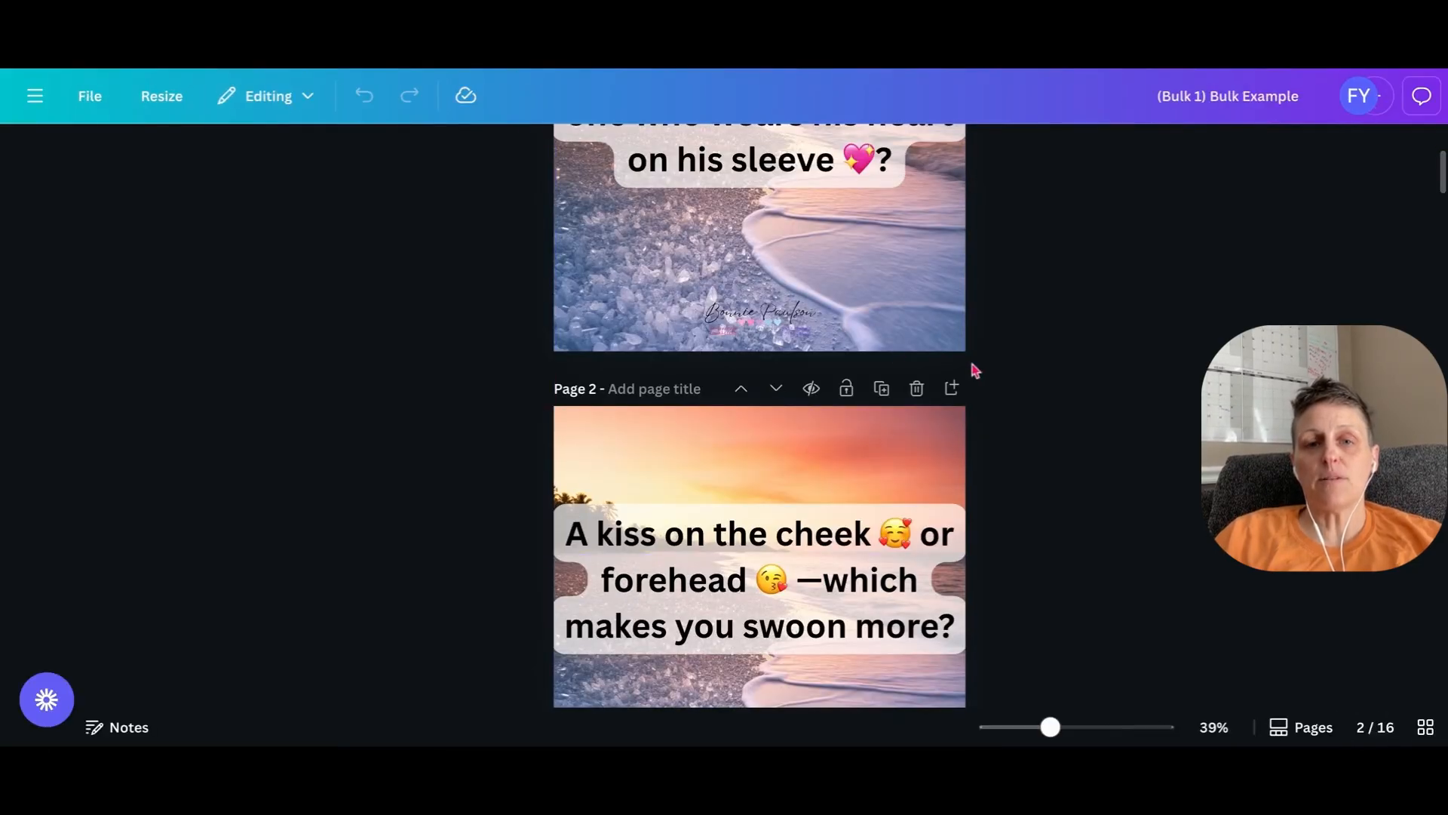
scroll(975, 371, down, 20)
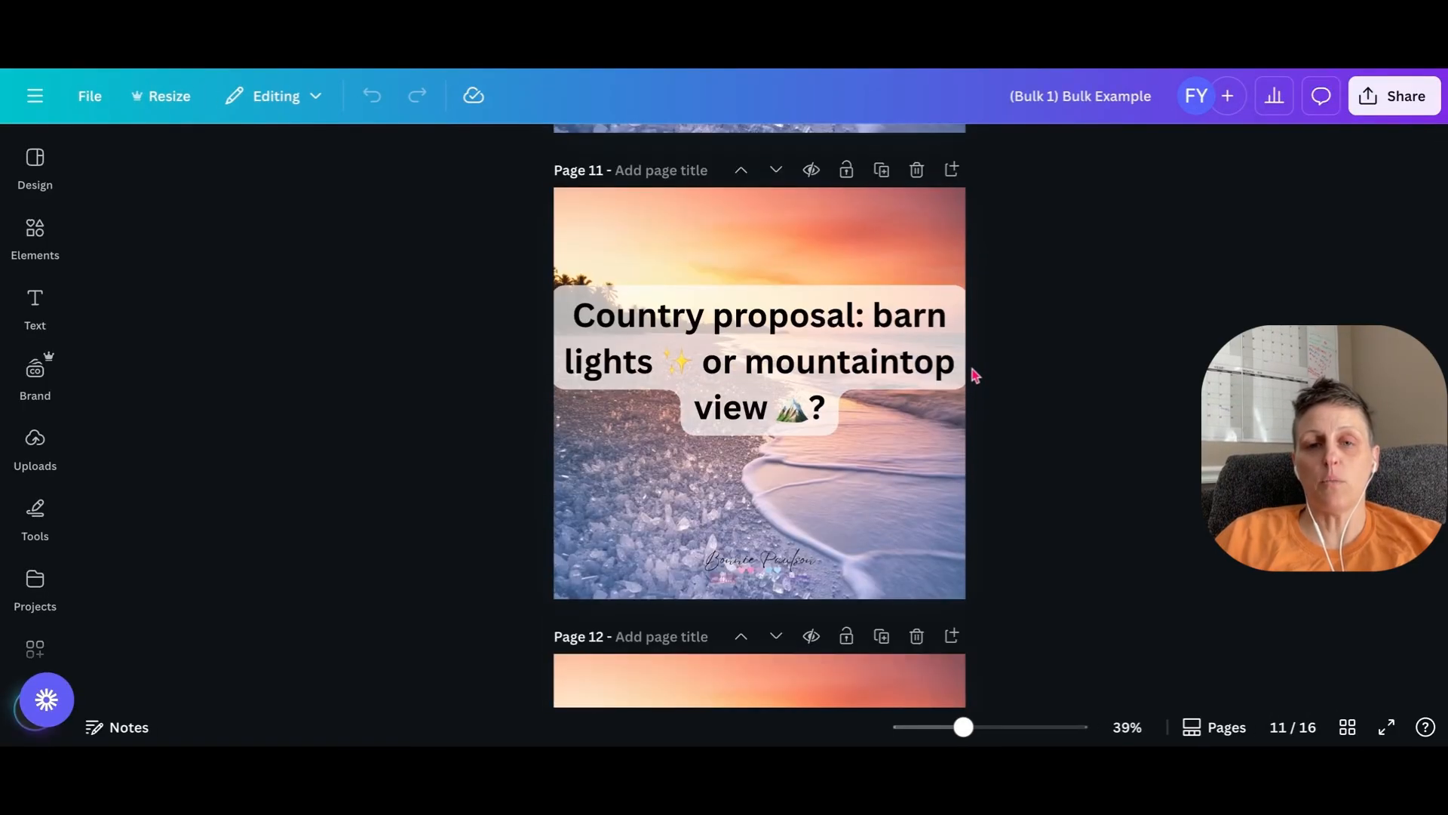
scroll(975, 374, up, 20)
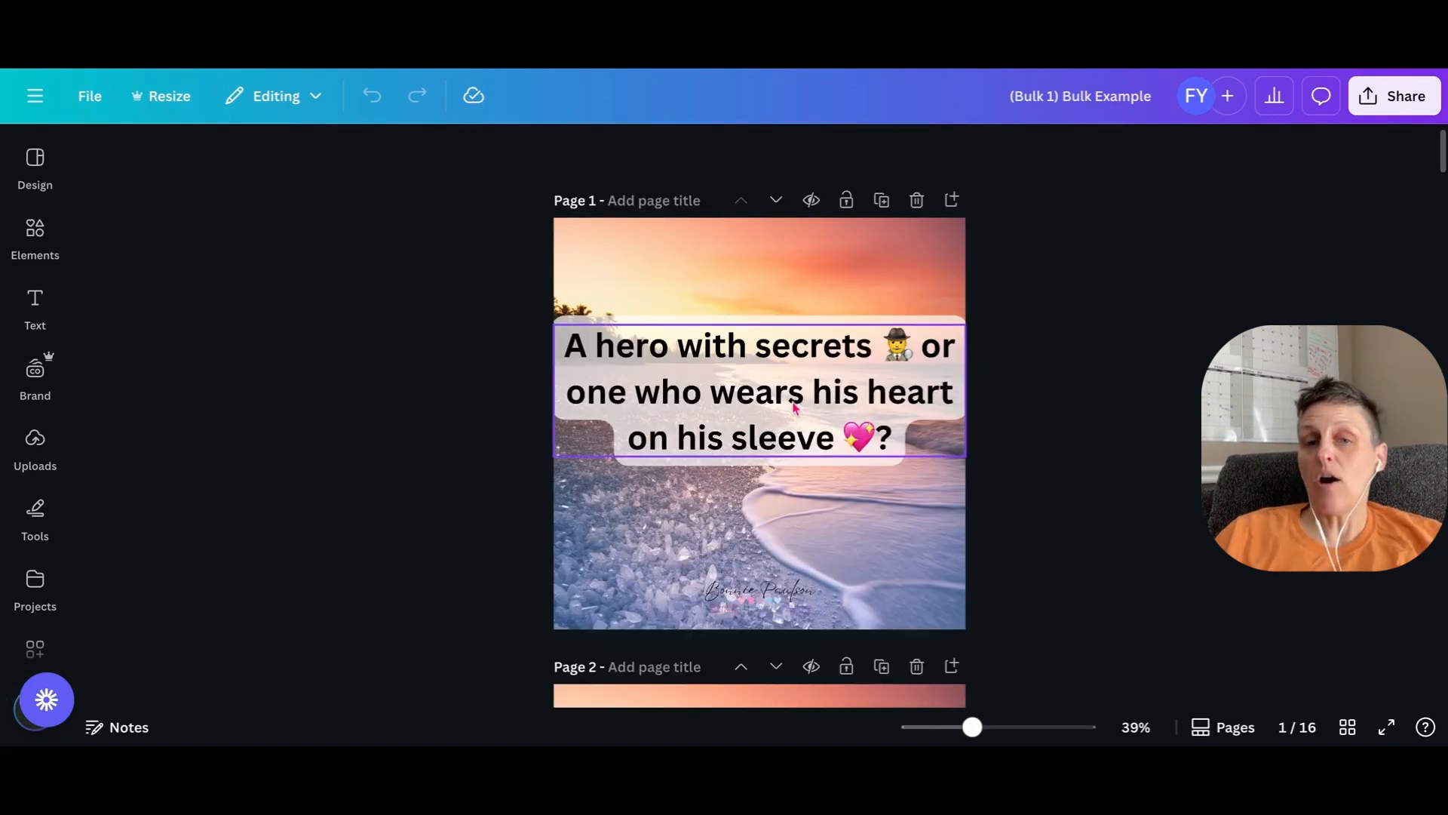
- Narrow the heading box on page 1 to leave small side margins, and move it down to about the middle of the page
click(798, 408)
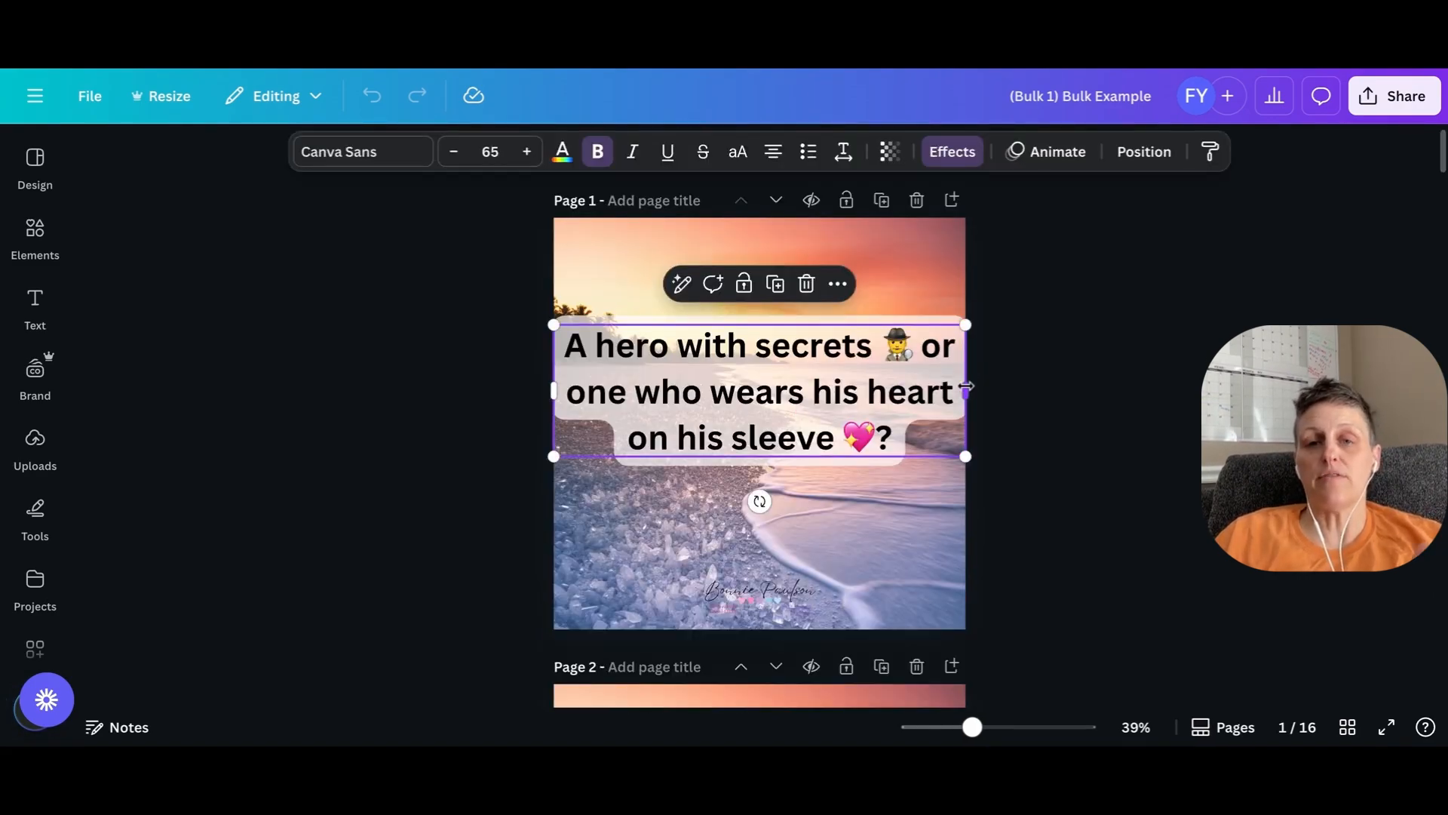
drag(967, 386, 941, 391)
mouse_move(762, 404)
mouse_down()
mouse_move(793, 401)
mouse_move(777, 391)
mouse_up()
scroll(1054, 453, down, 1)
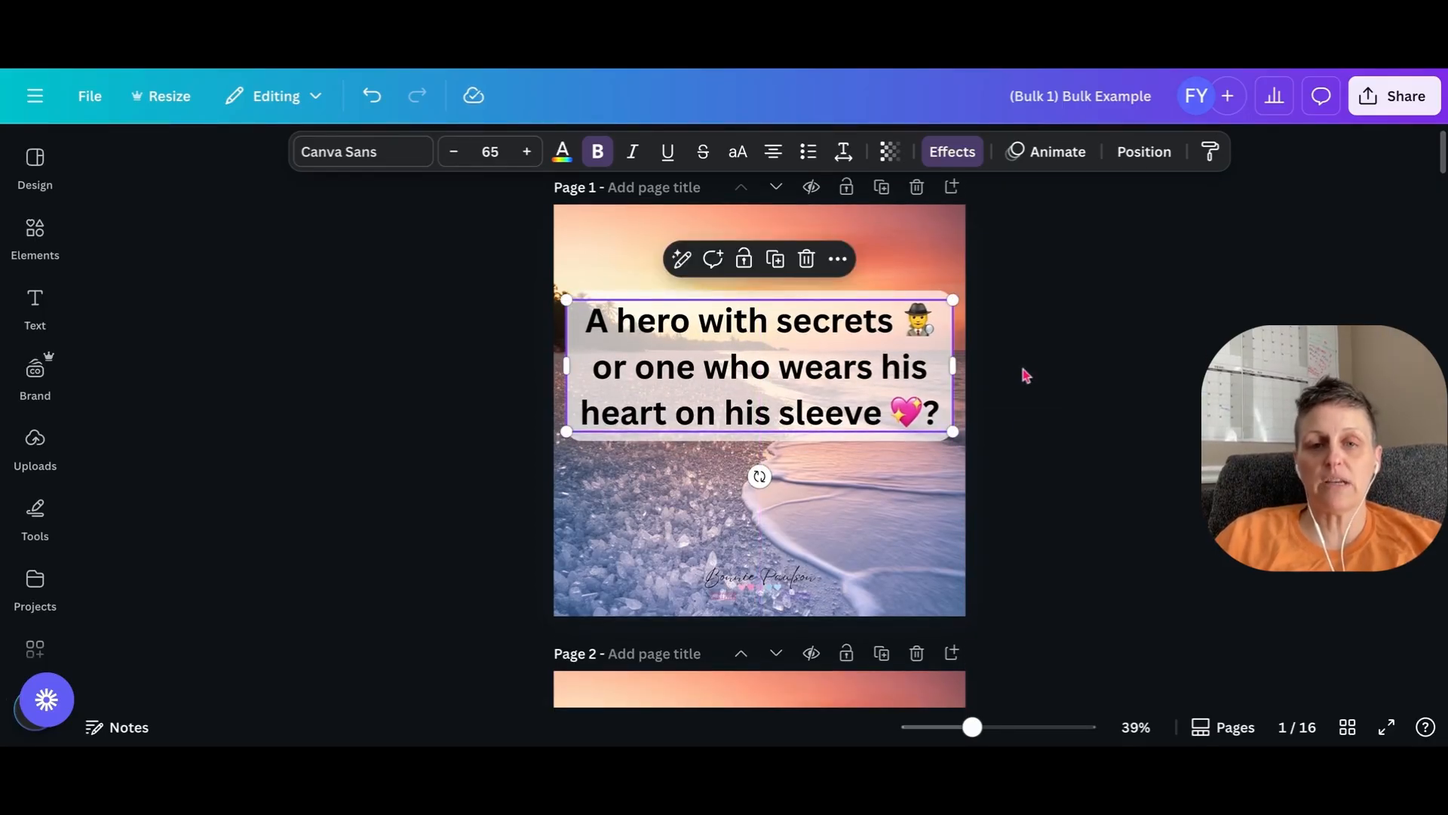
scroll(1026, 372, up, 1)
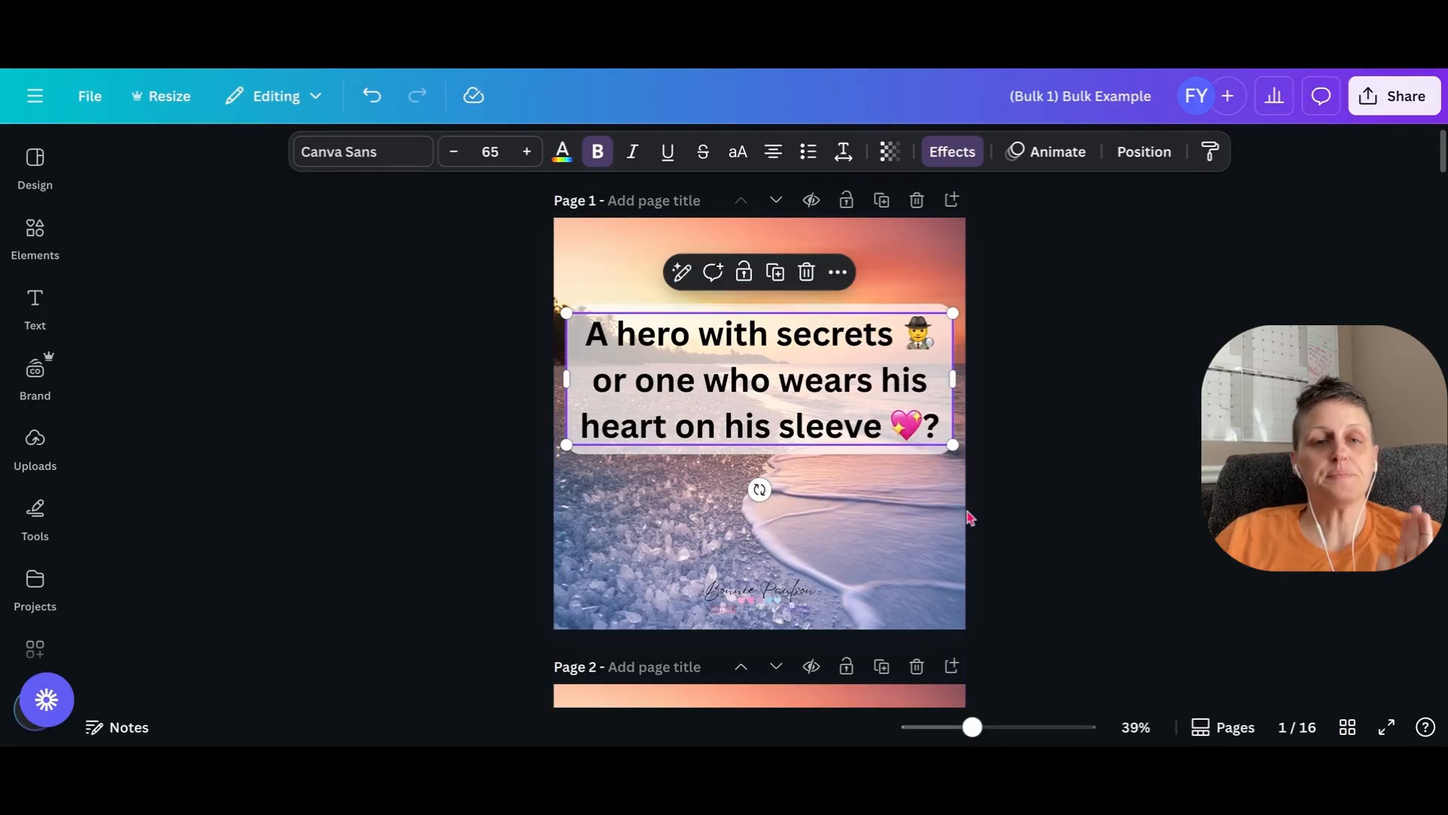
drag(774, 409, 773, 471)
scroll(1063, 372, down, 2)
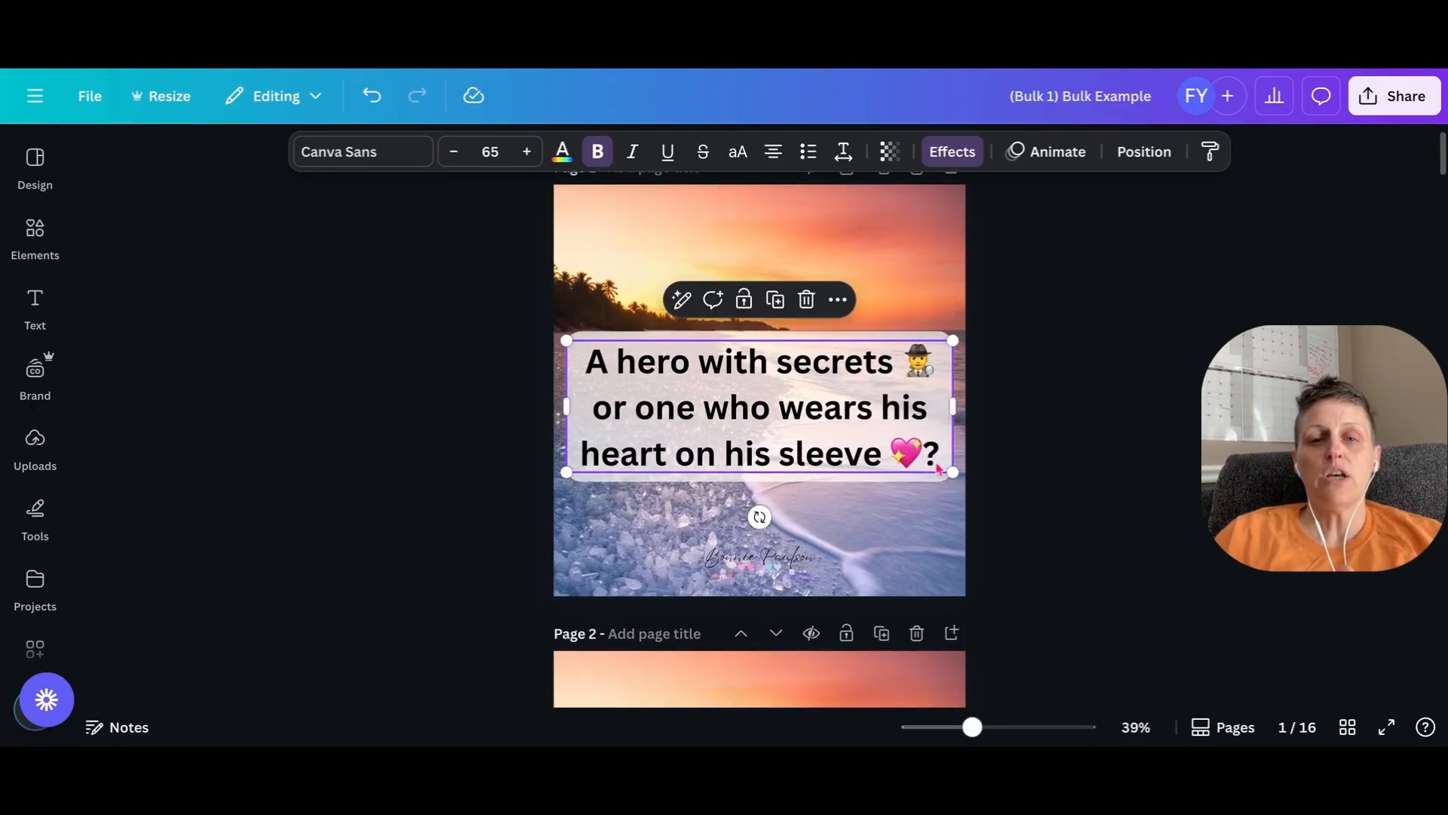
- Replace the beach background on page 2 with the pink-sky mountain lake photo from the uploaded images
scroll(1014, 457, down, 5)
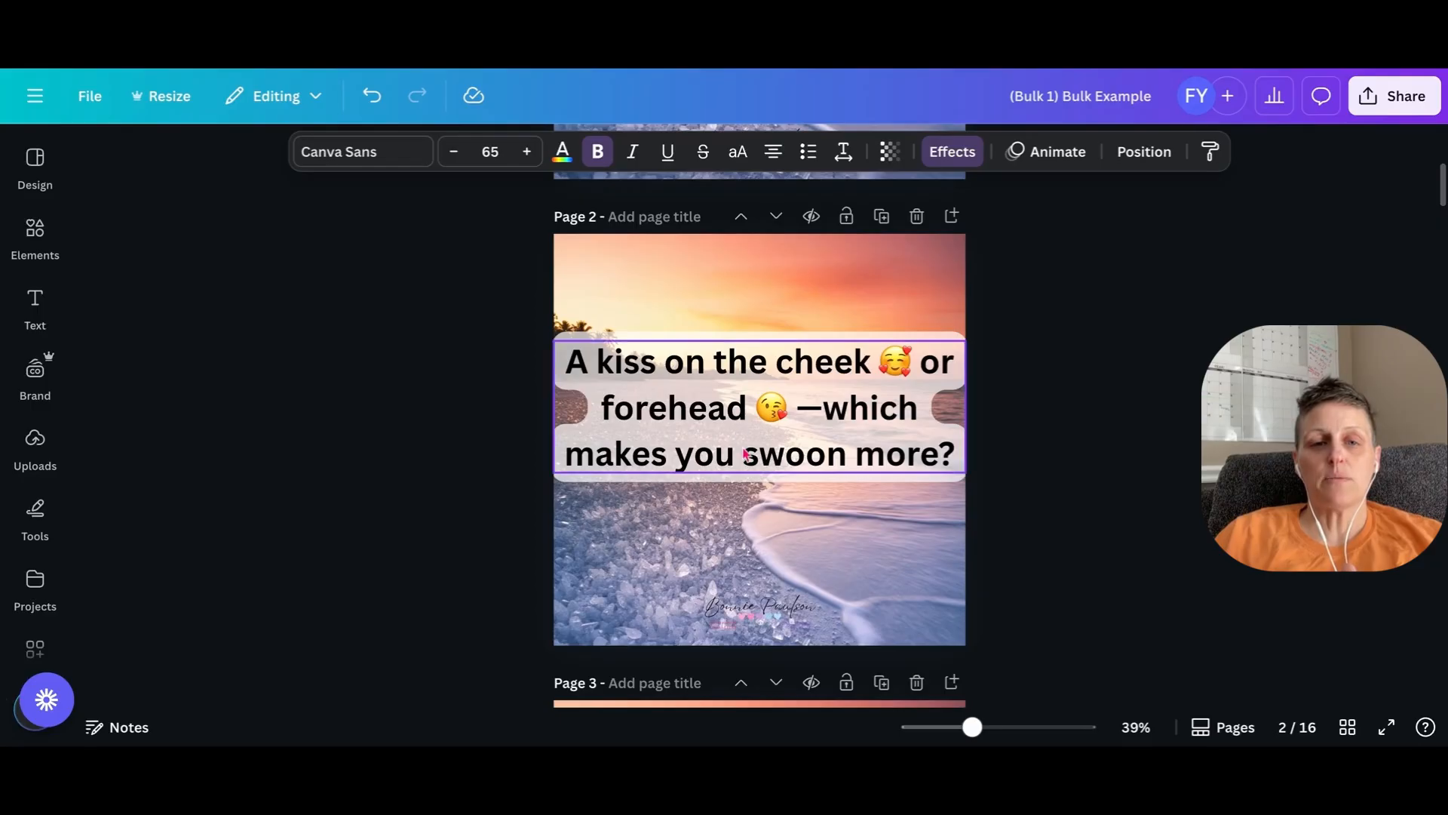
scroll(45, 540, down, 4)
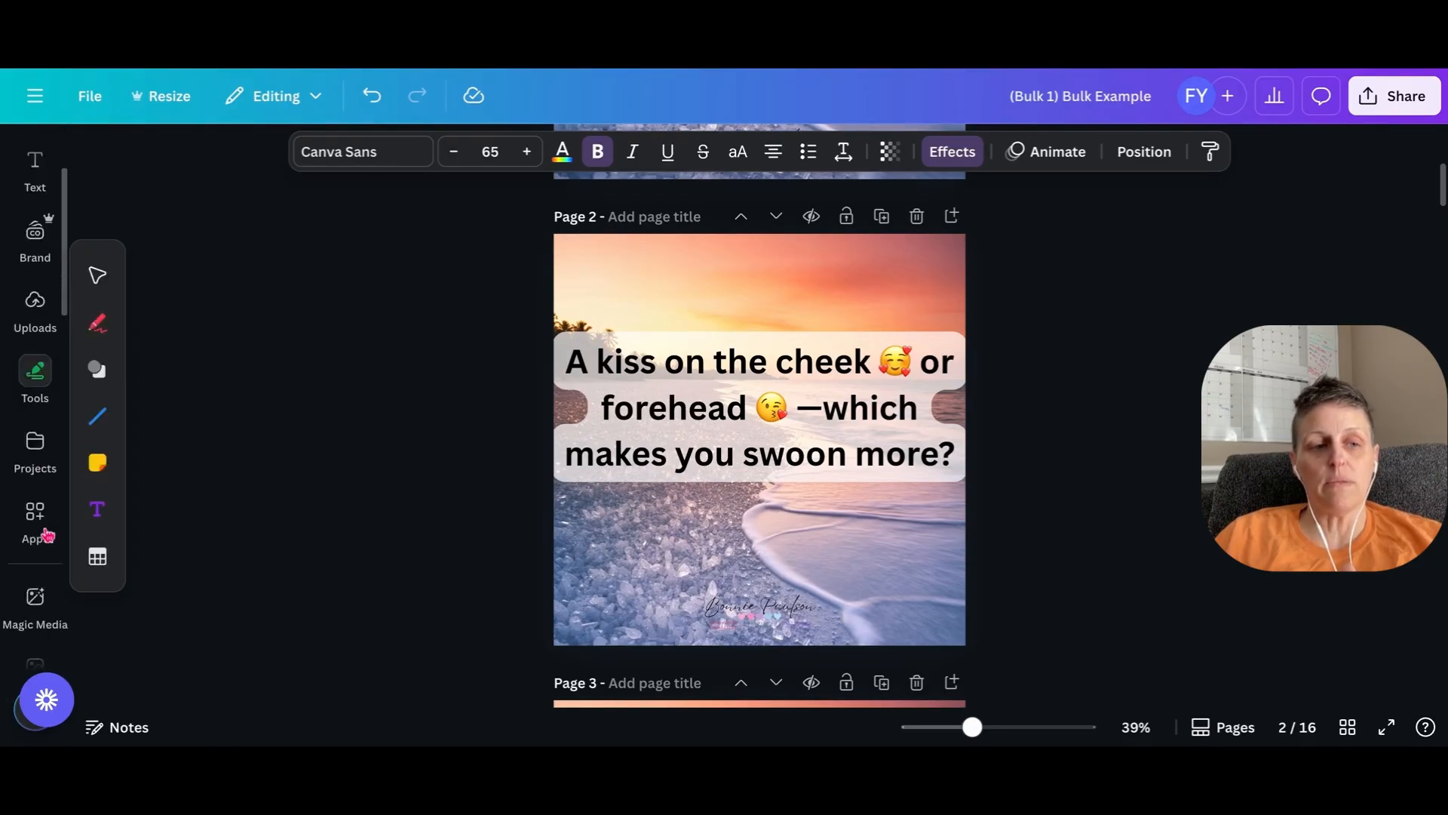
click(37, 537)
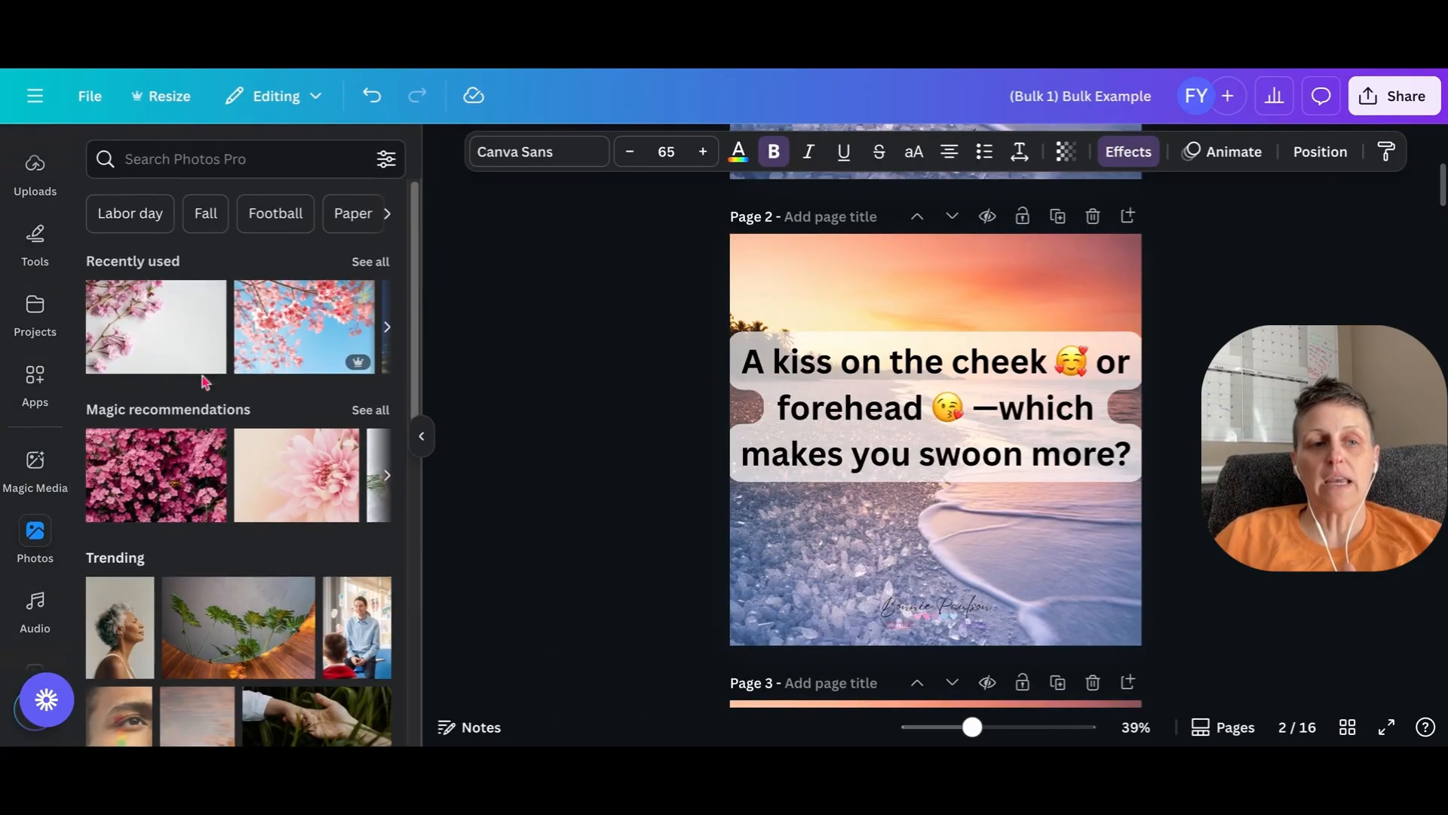
scroll(59, 290, up, 4)
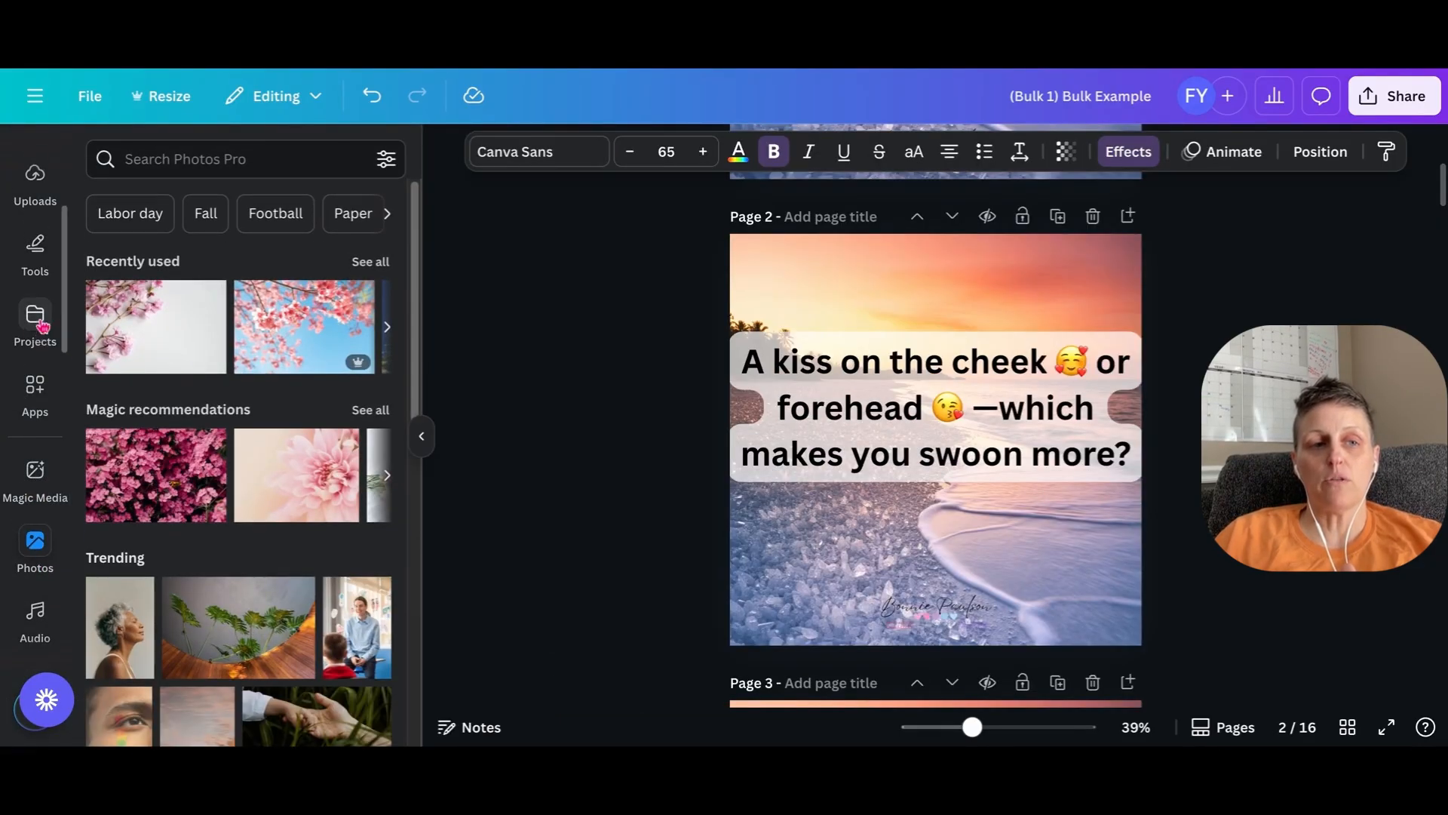
click(35, 444)
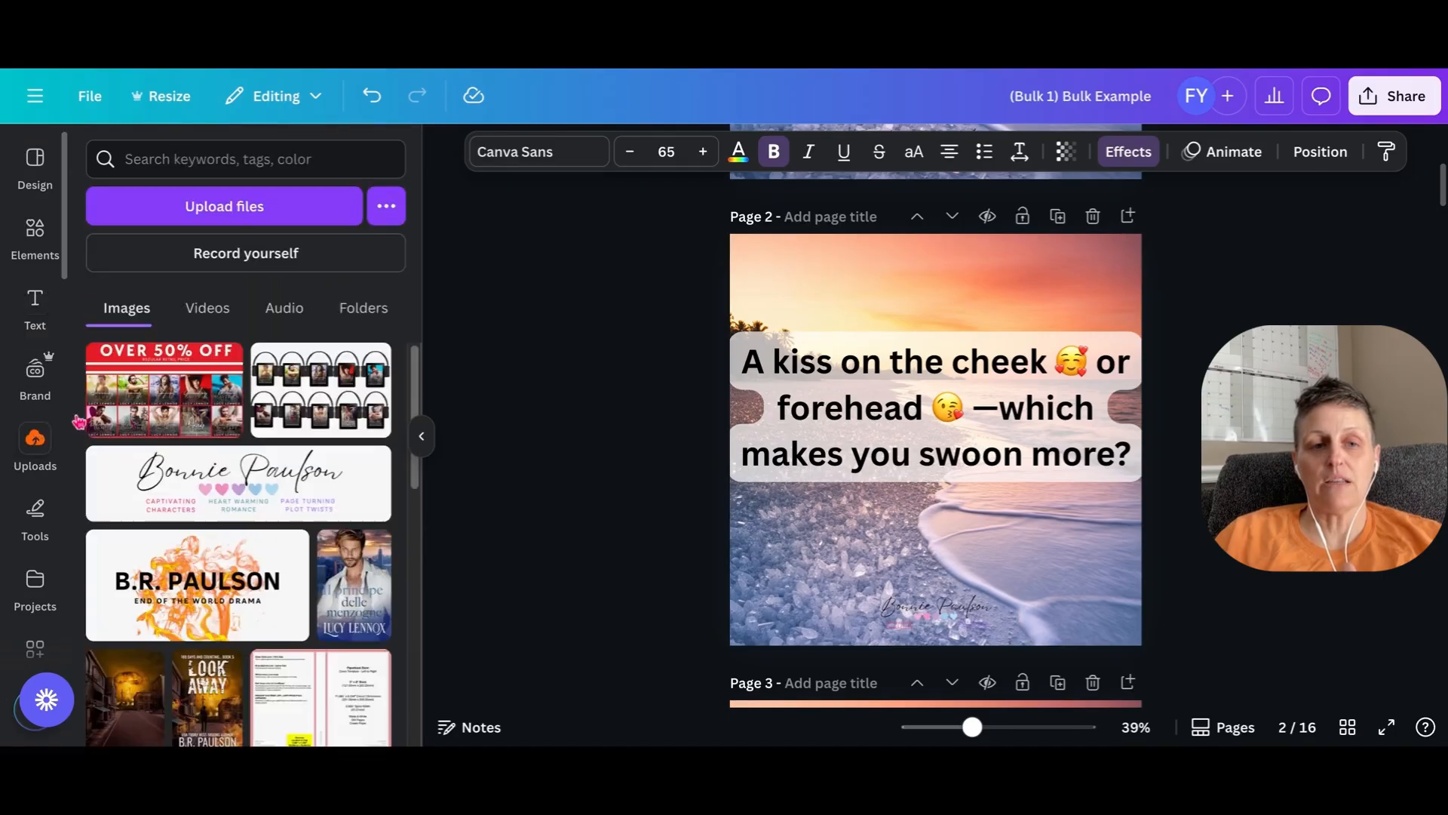
scroll(241, 411, down, 15)
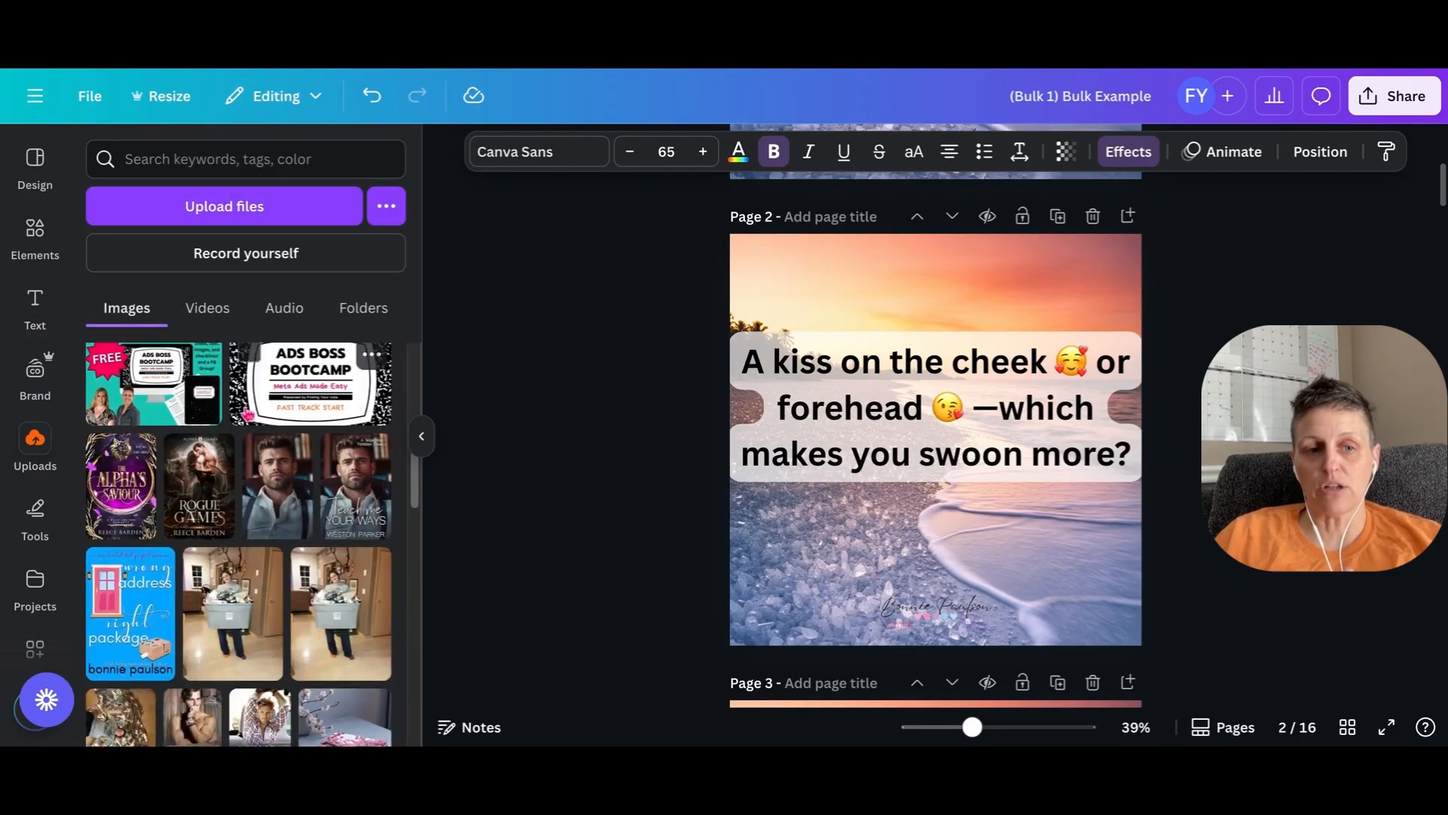
scroll(249, 438, down, 5)
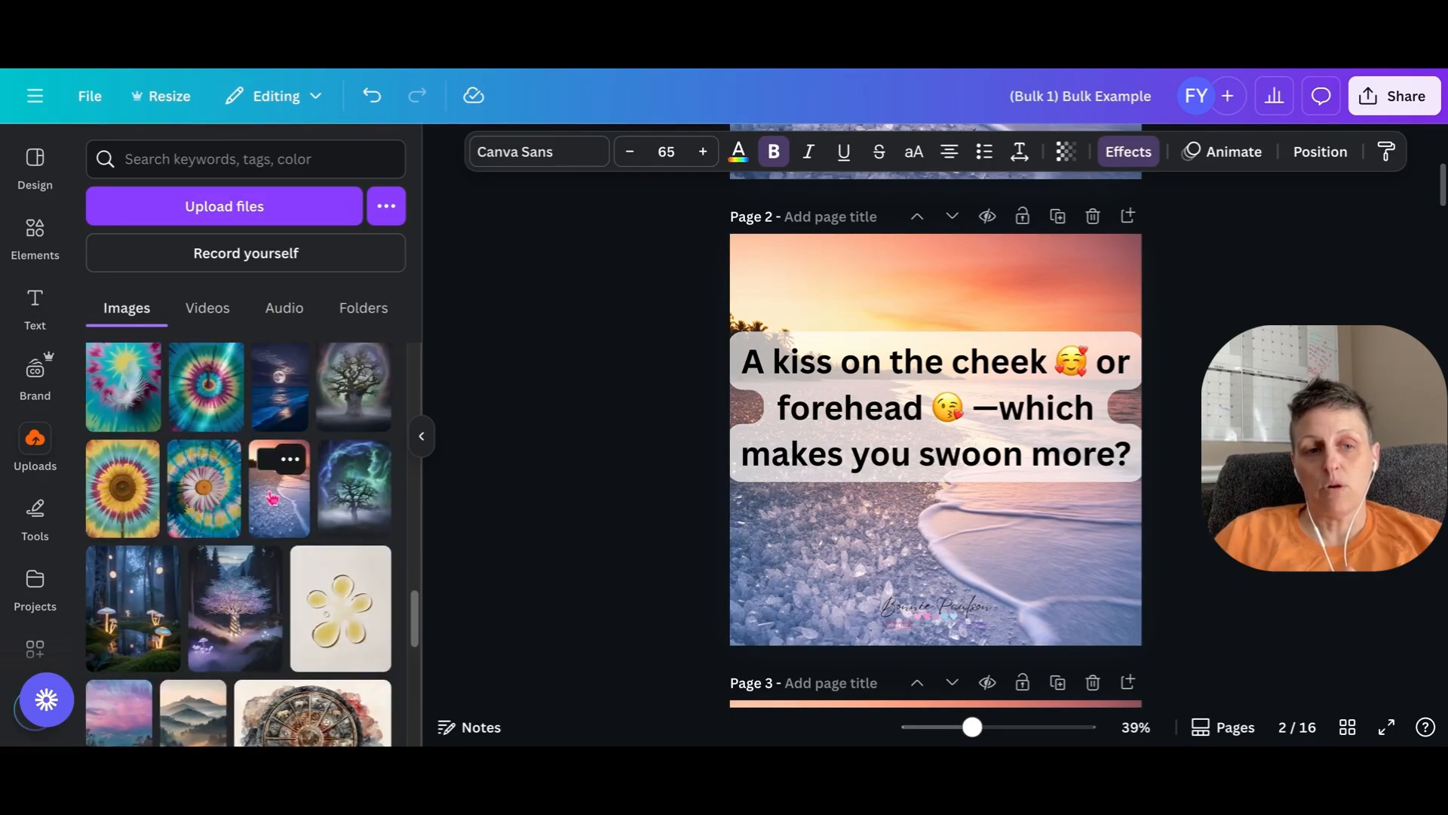
scroll(274, 502, down, 3)
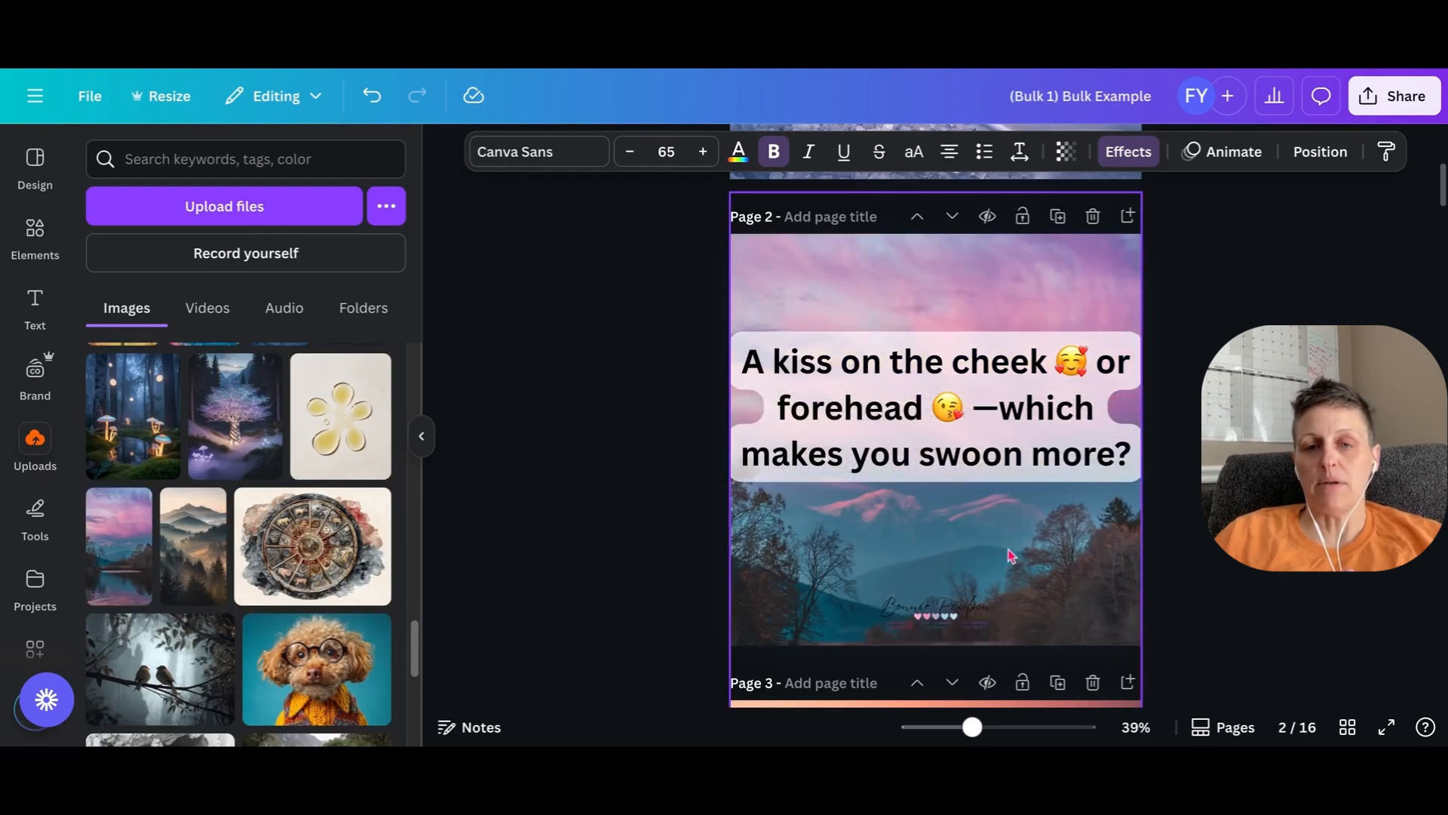
key(Escape)
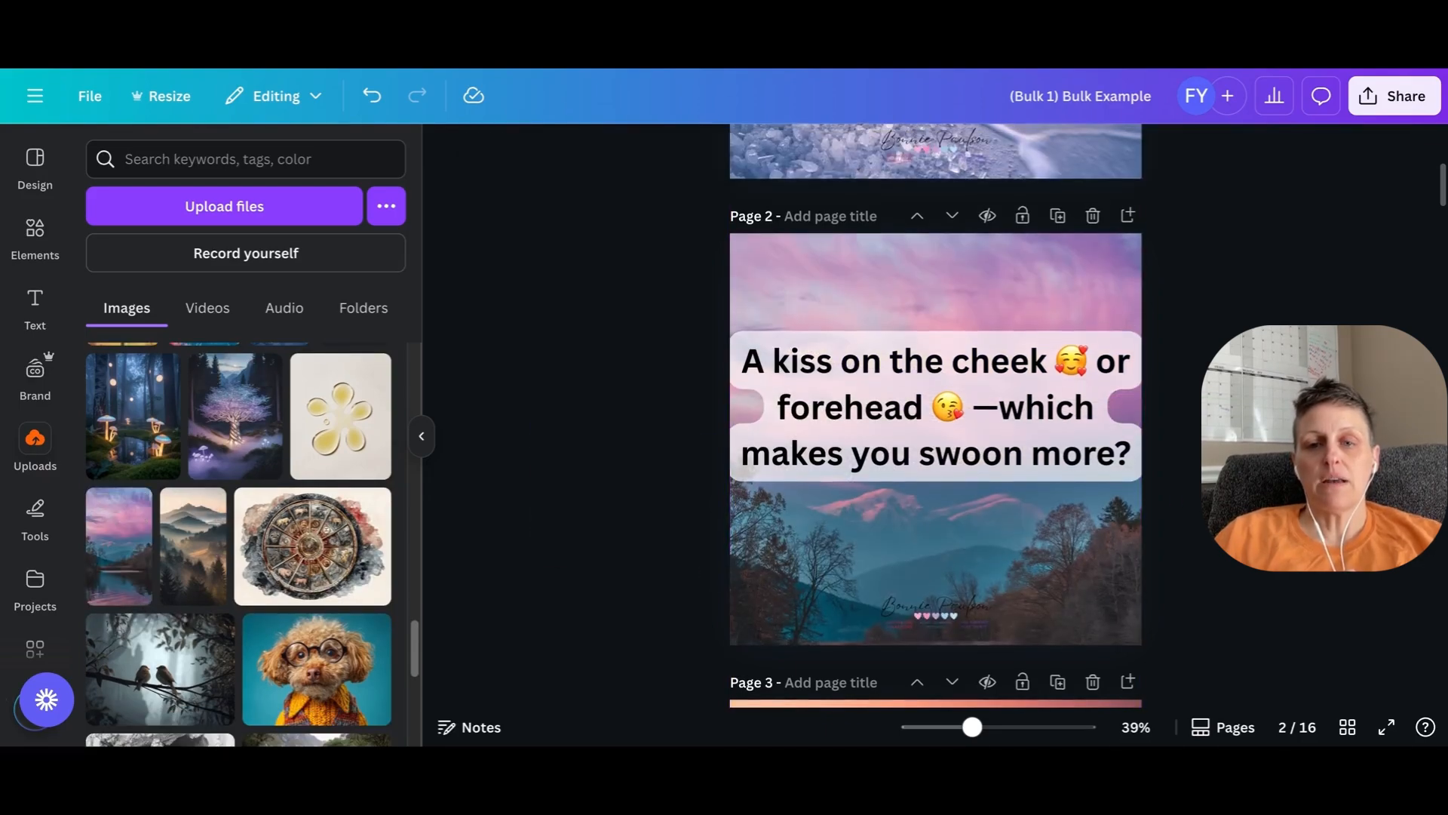
- Replace the backgrounds of pages 3 and 4 with the misty mountain photo, shifting the page 4 photo down within its frame
scroll(935, 422, down, 6)
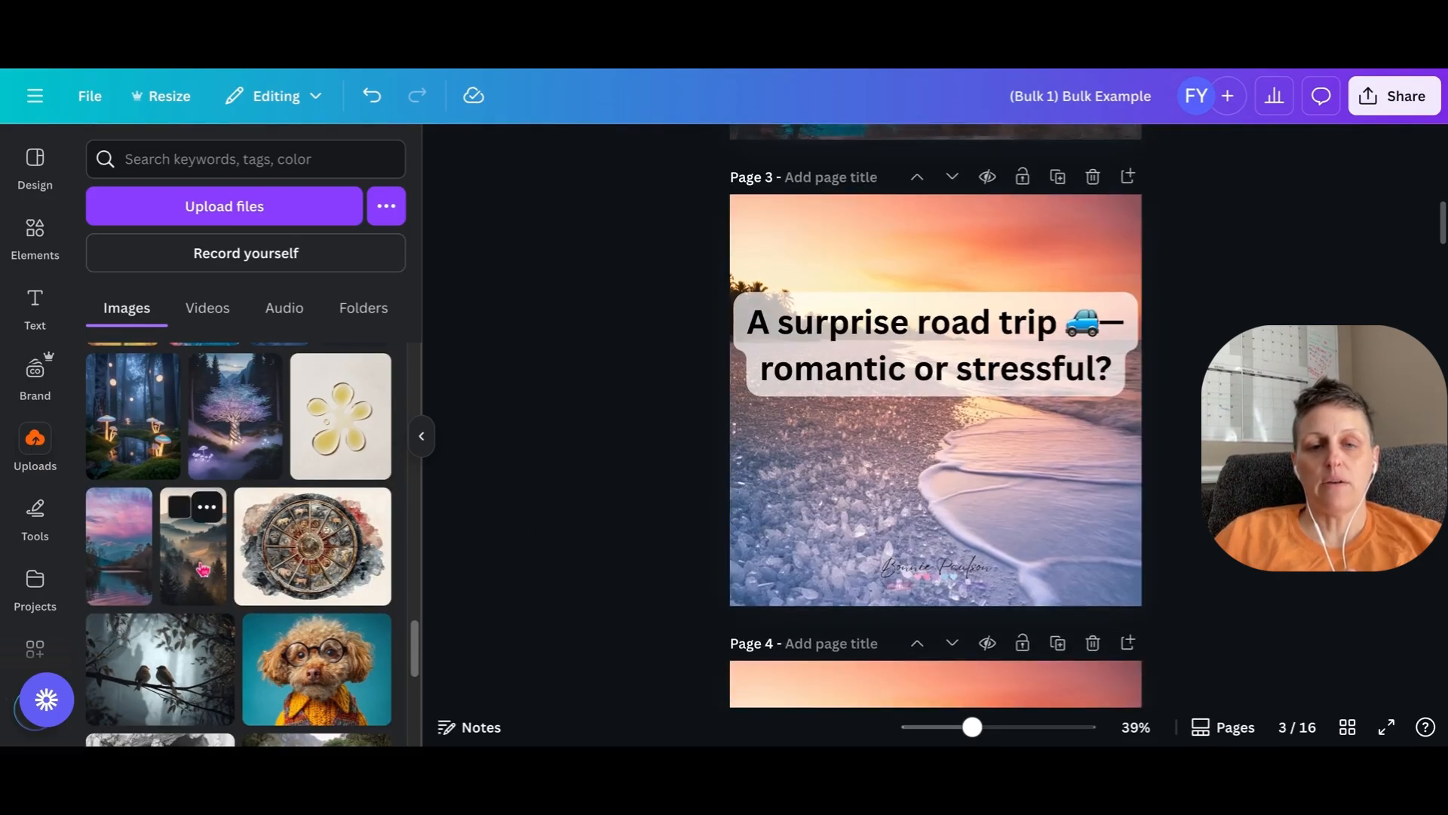
click(201, 566)
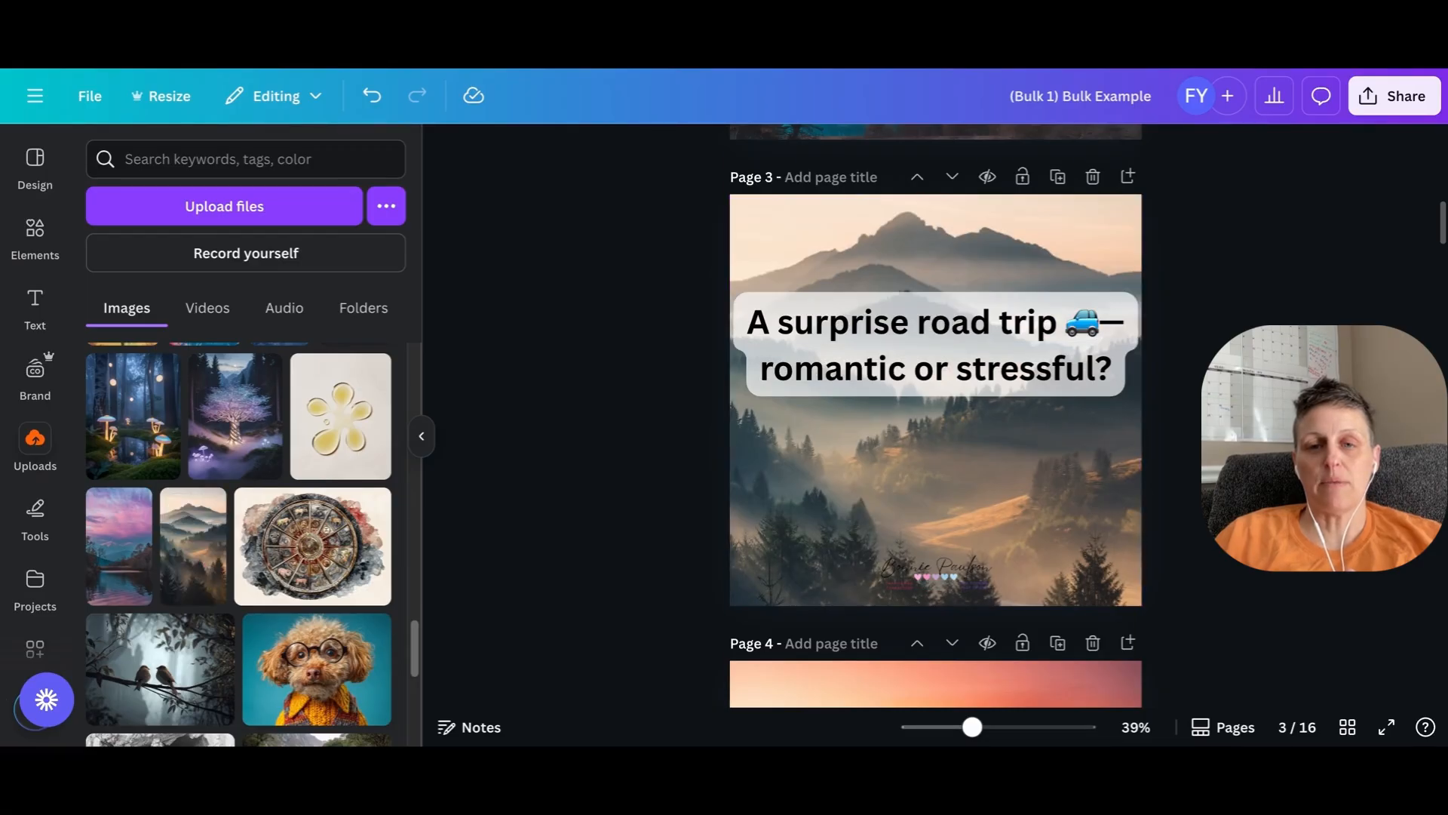
scroll(935, 422, down, 7)
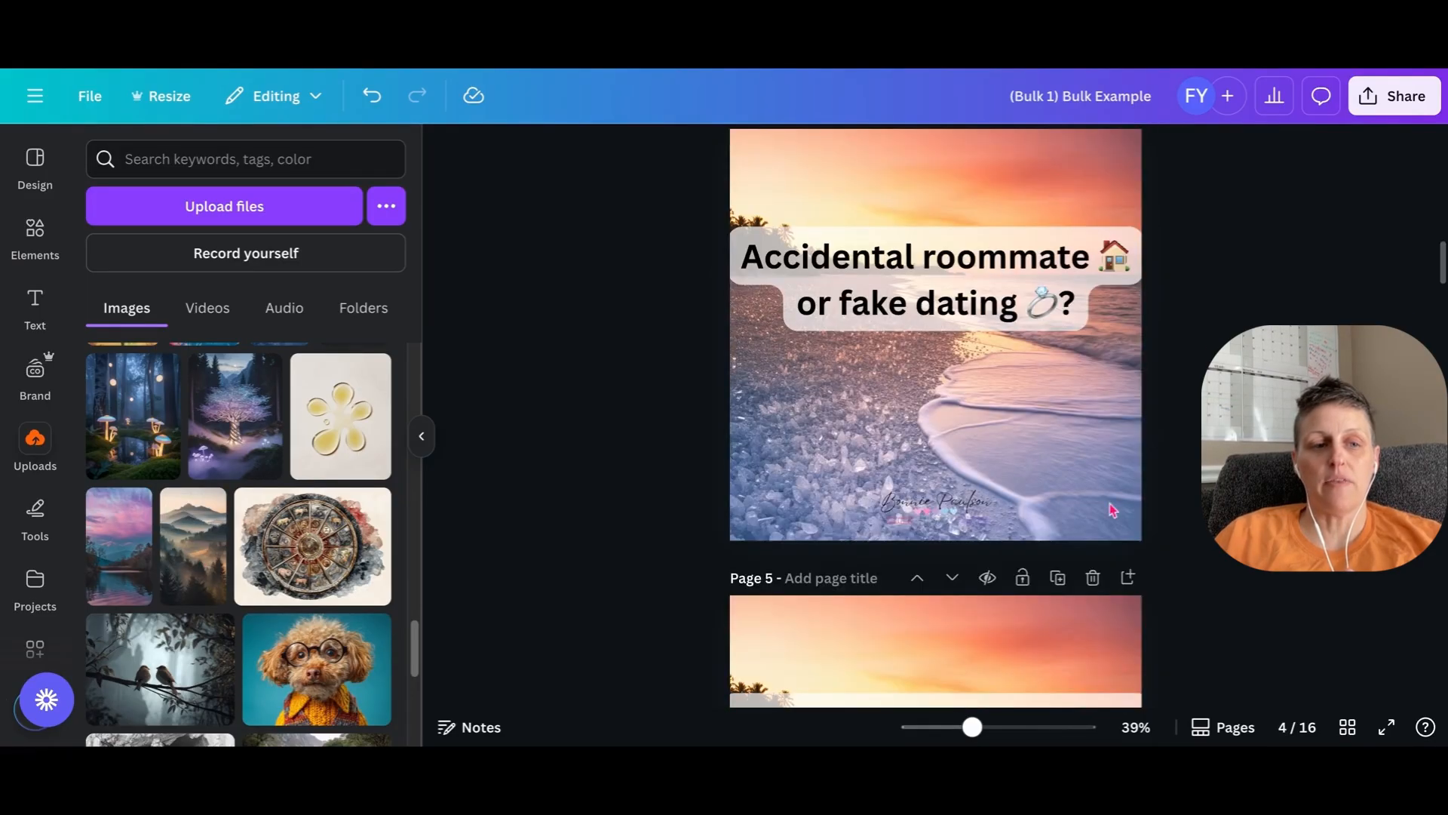
drag(179, 593, 829, 231)
double_click(828, 436)
click(1184, 404)
scroll(1183, 404, up, 5)
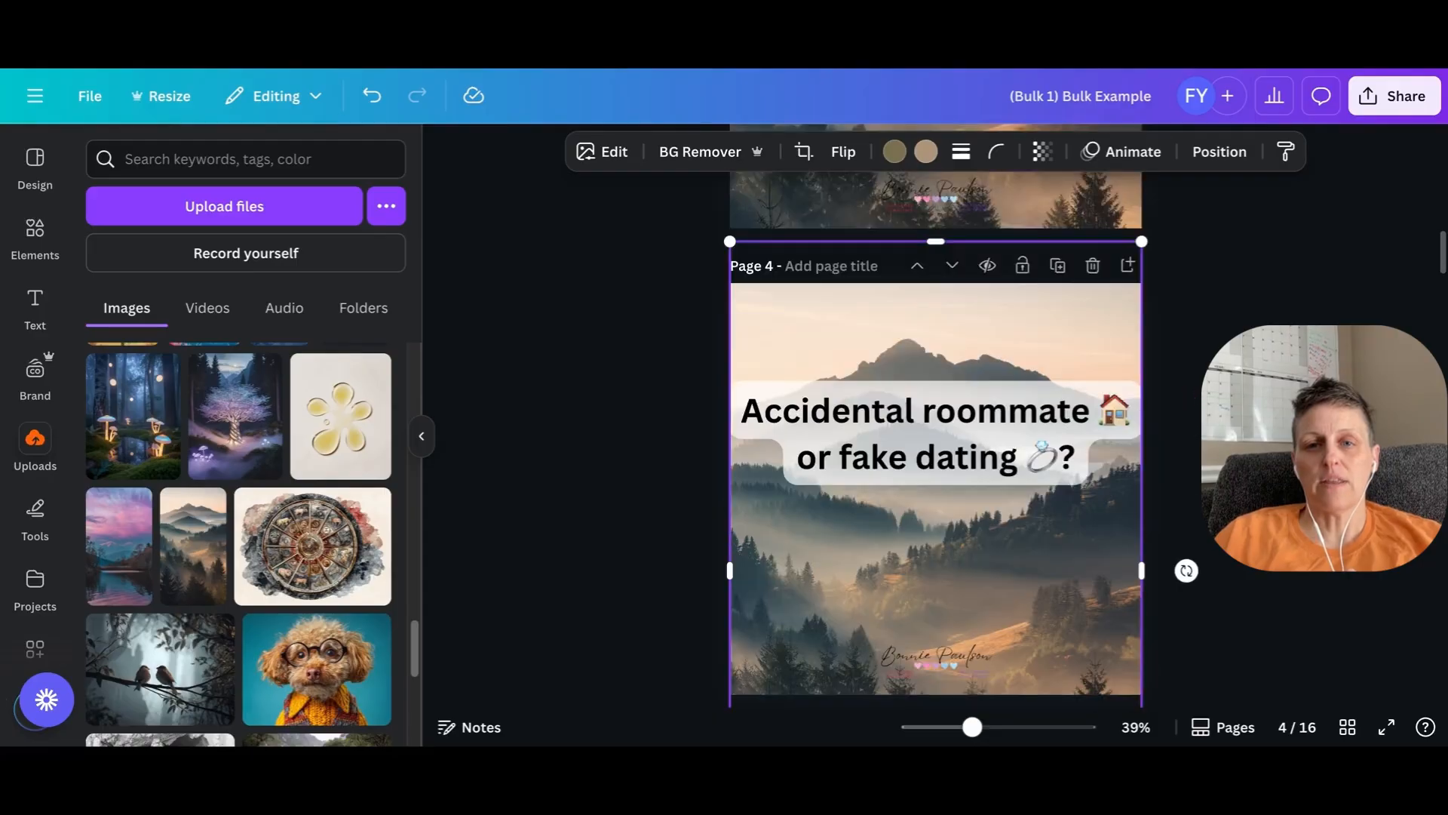
scroll(1184, 407, up, 3)
scroll(1186, 420, down, 4)
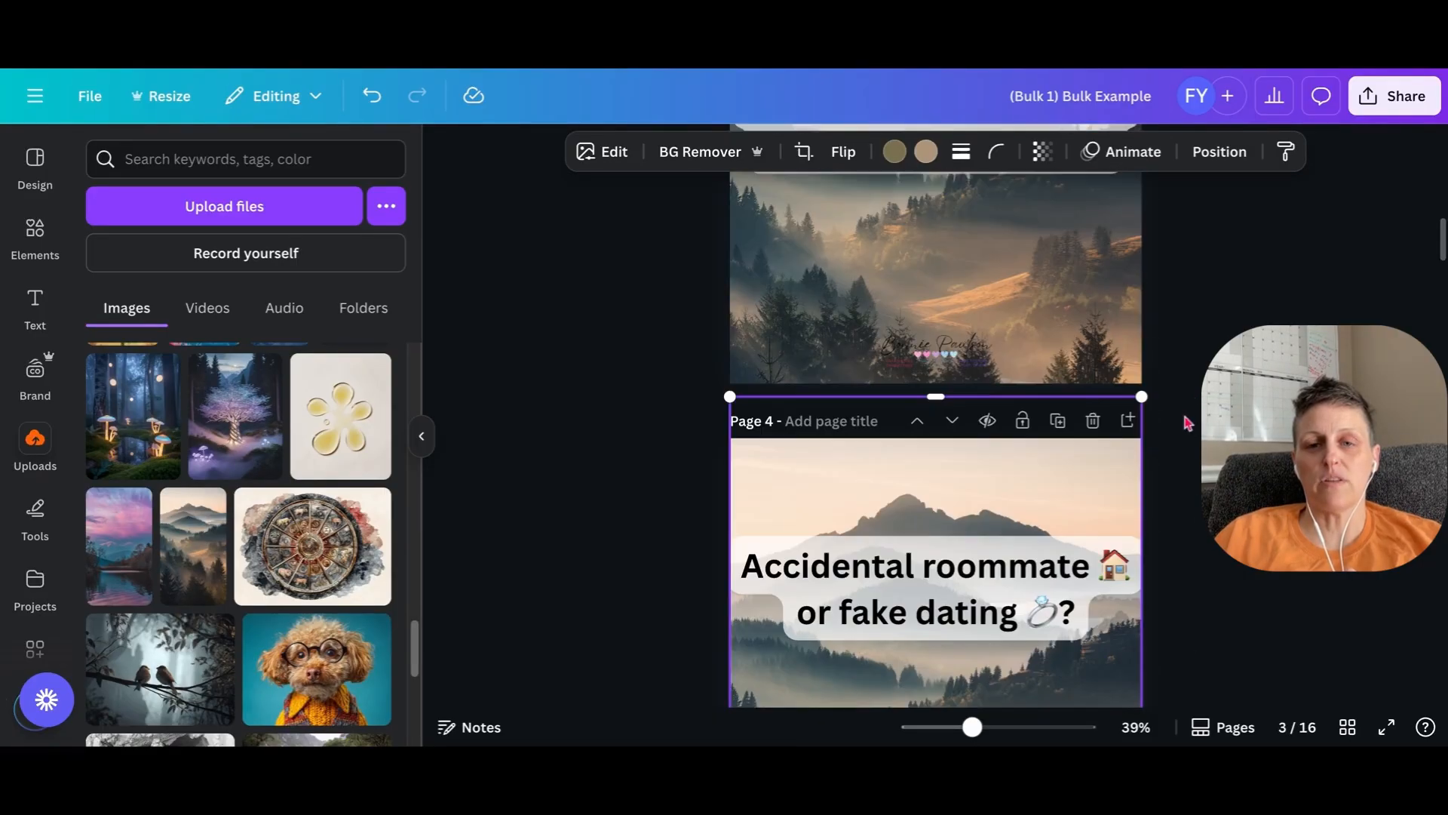
- Replace the beach background on page 6 with the two birds on a branch photo, and on page 7 with the wooden cabin photo
scroll(1182, 451, down, 7)
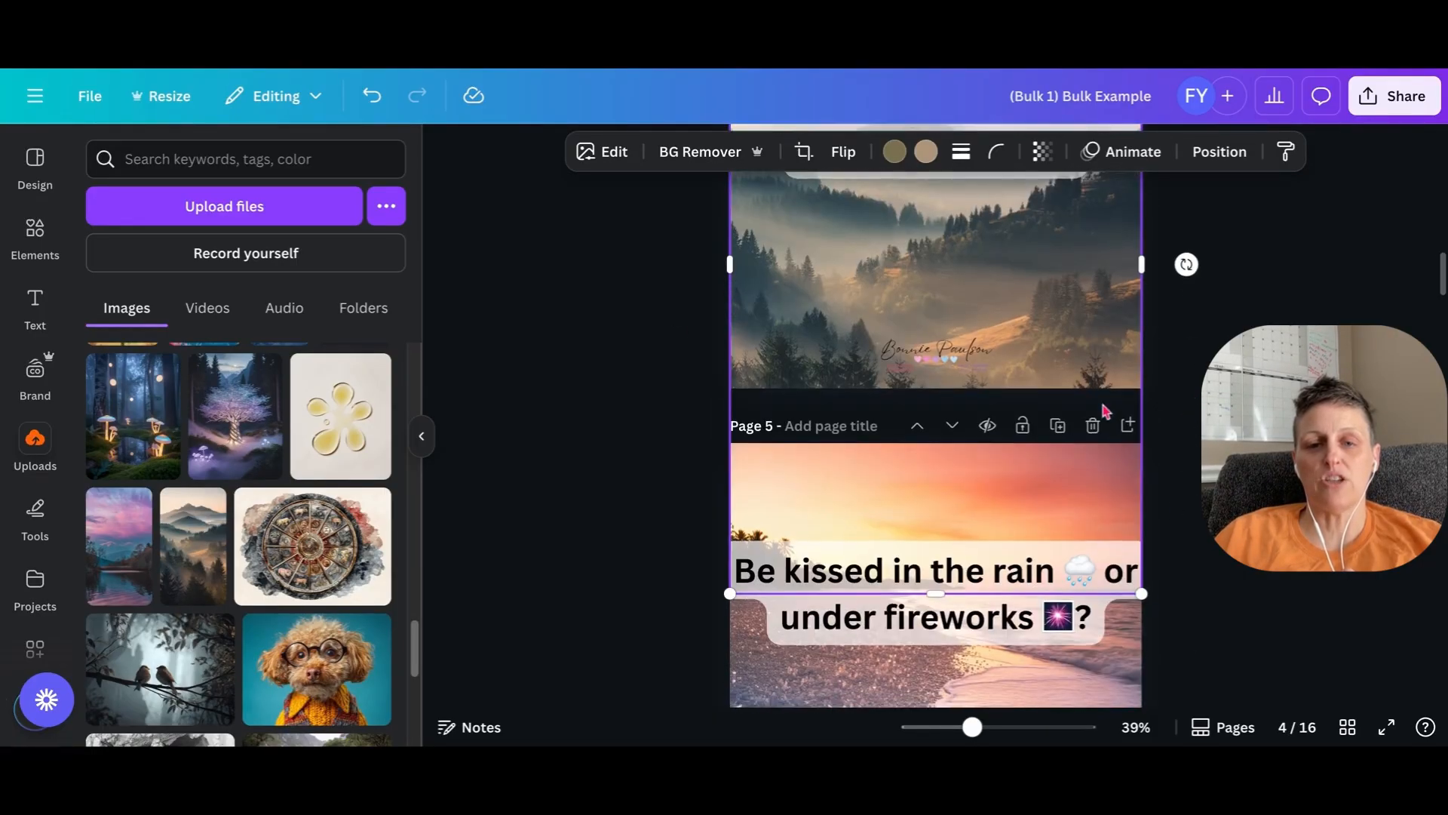
scroll(713, 490, down, 7)
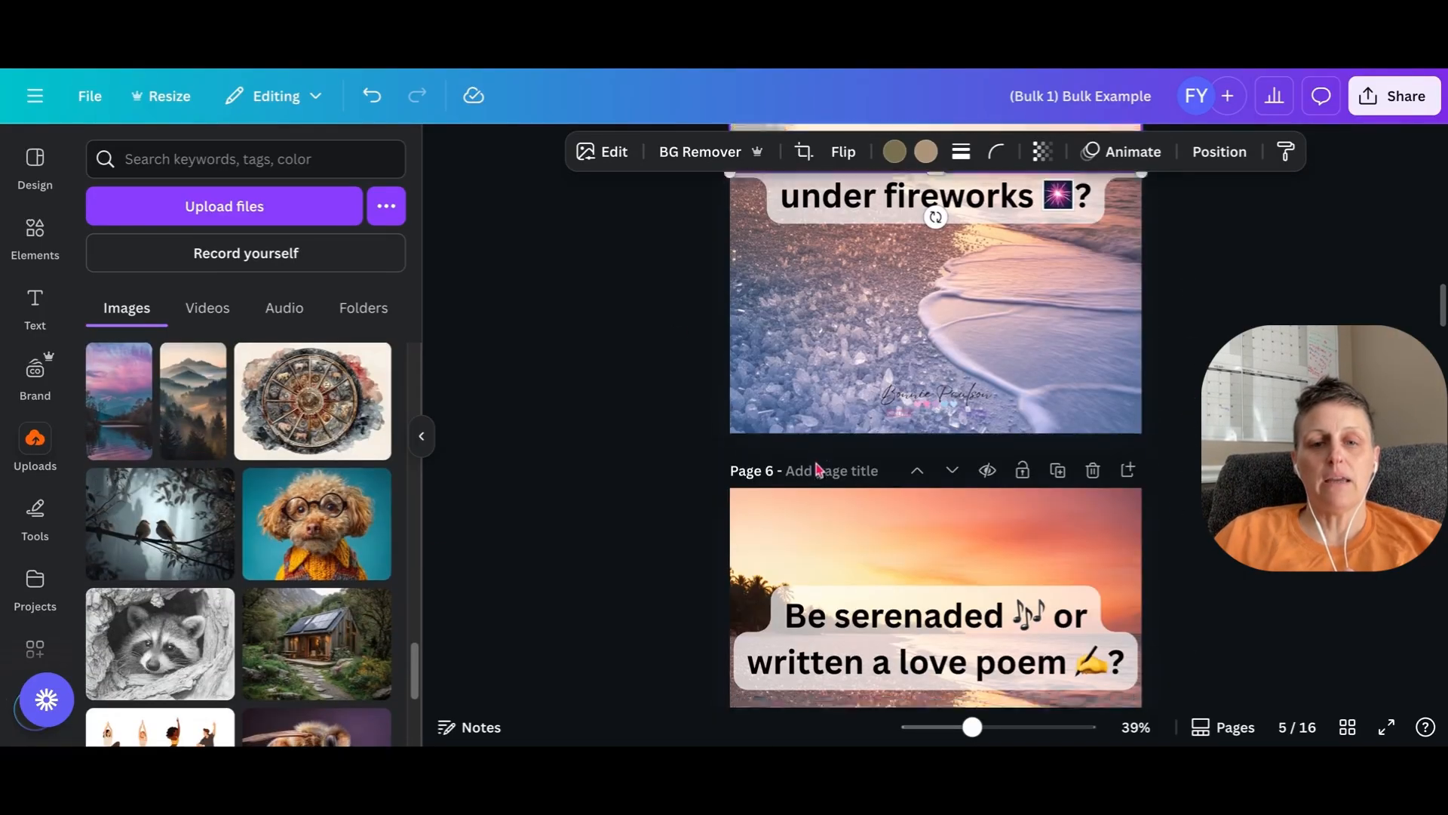
drag(215, 490, 798, 441)
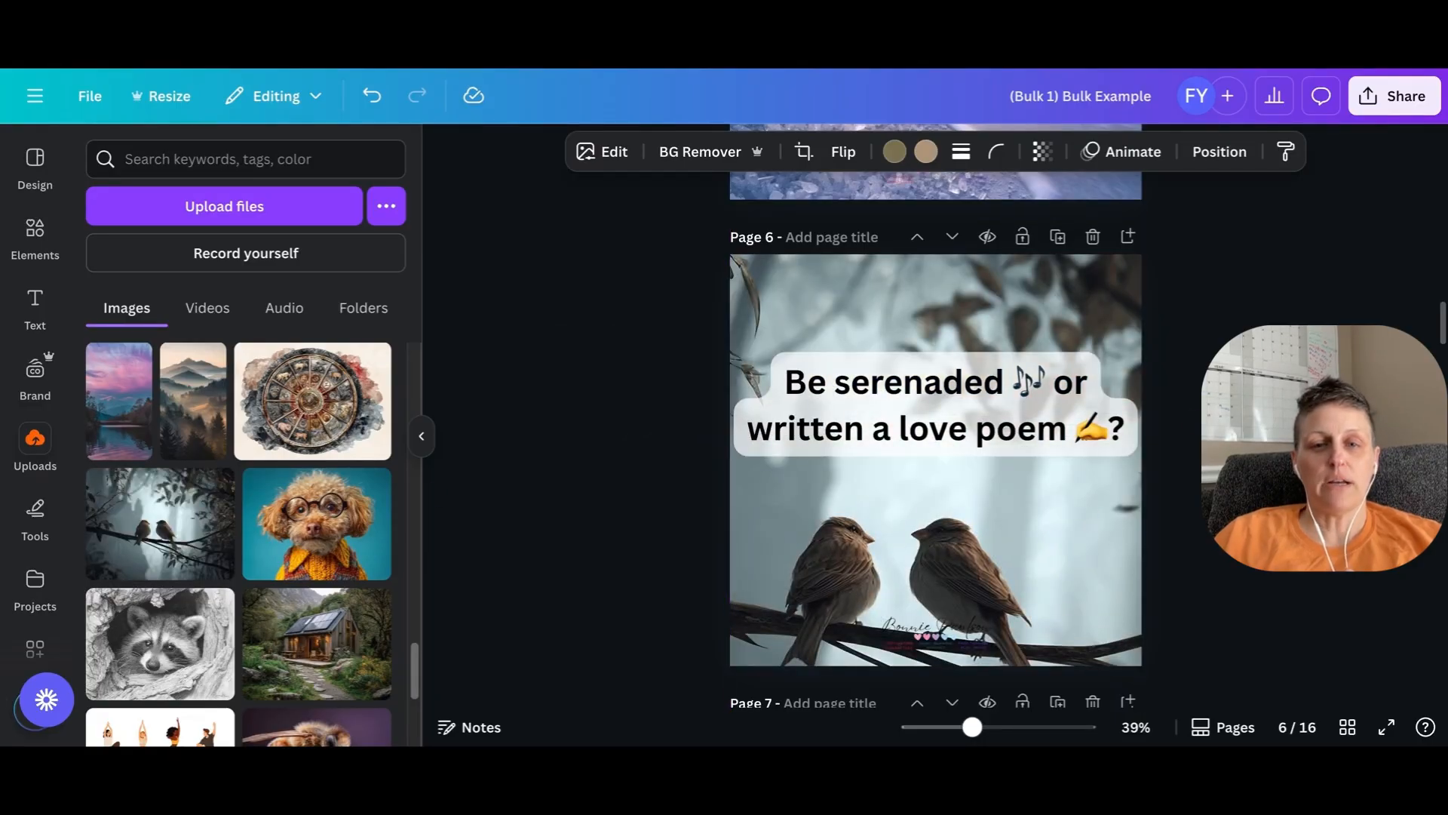
scroll(321, 460, down, 5)
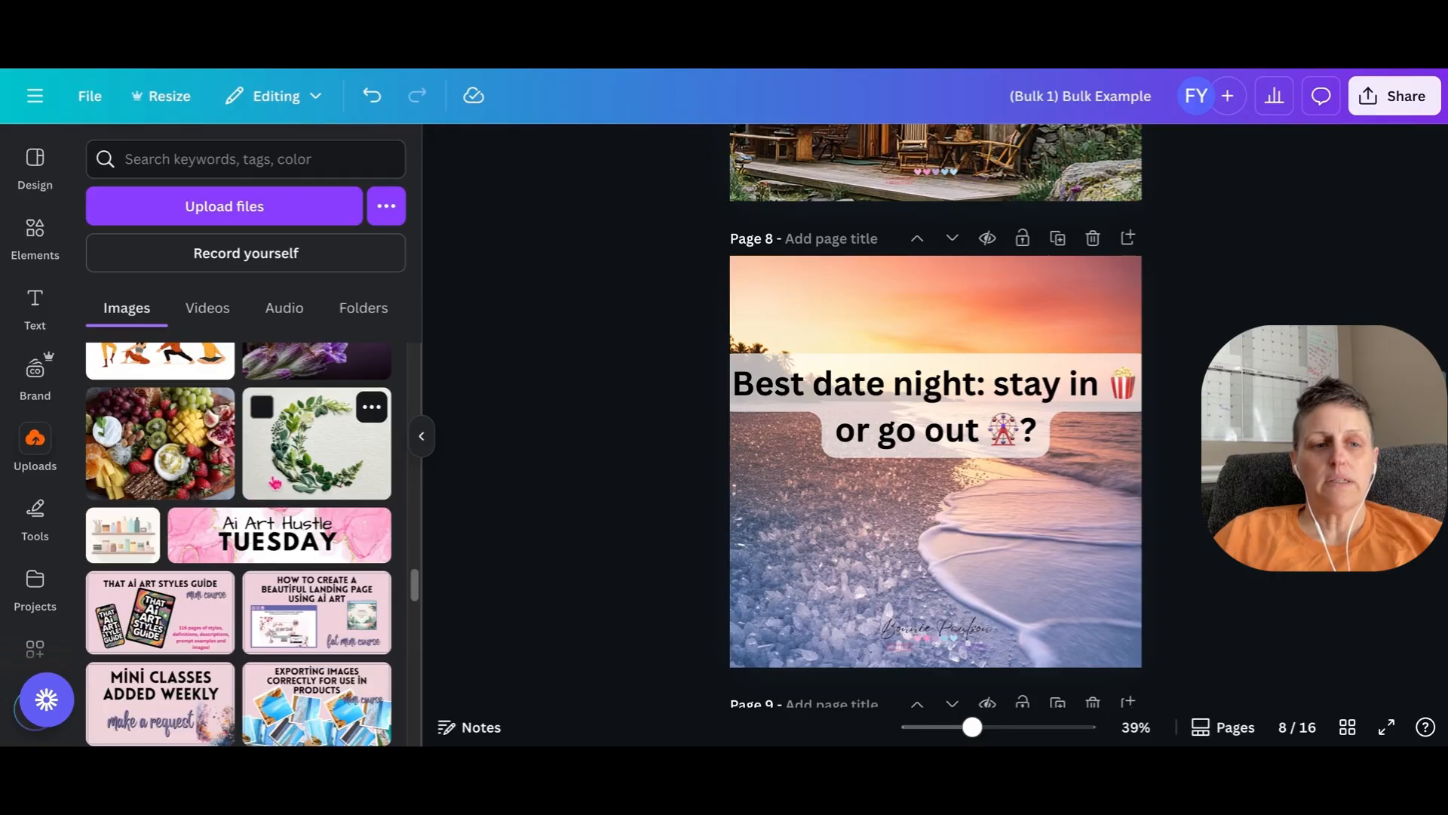
- Try the blue watercolor wave as the page 8 background, and replace it with the watercolor sunset over blue mountains
scroll(275, 483, down, 15)
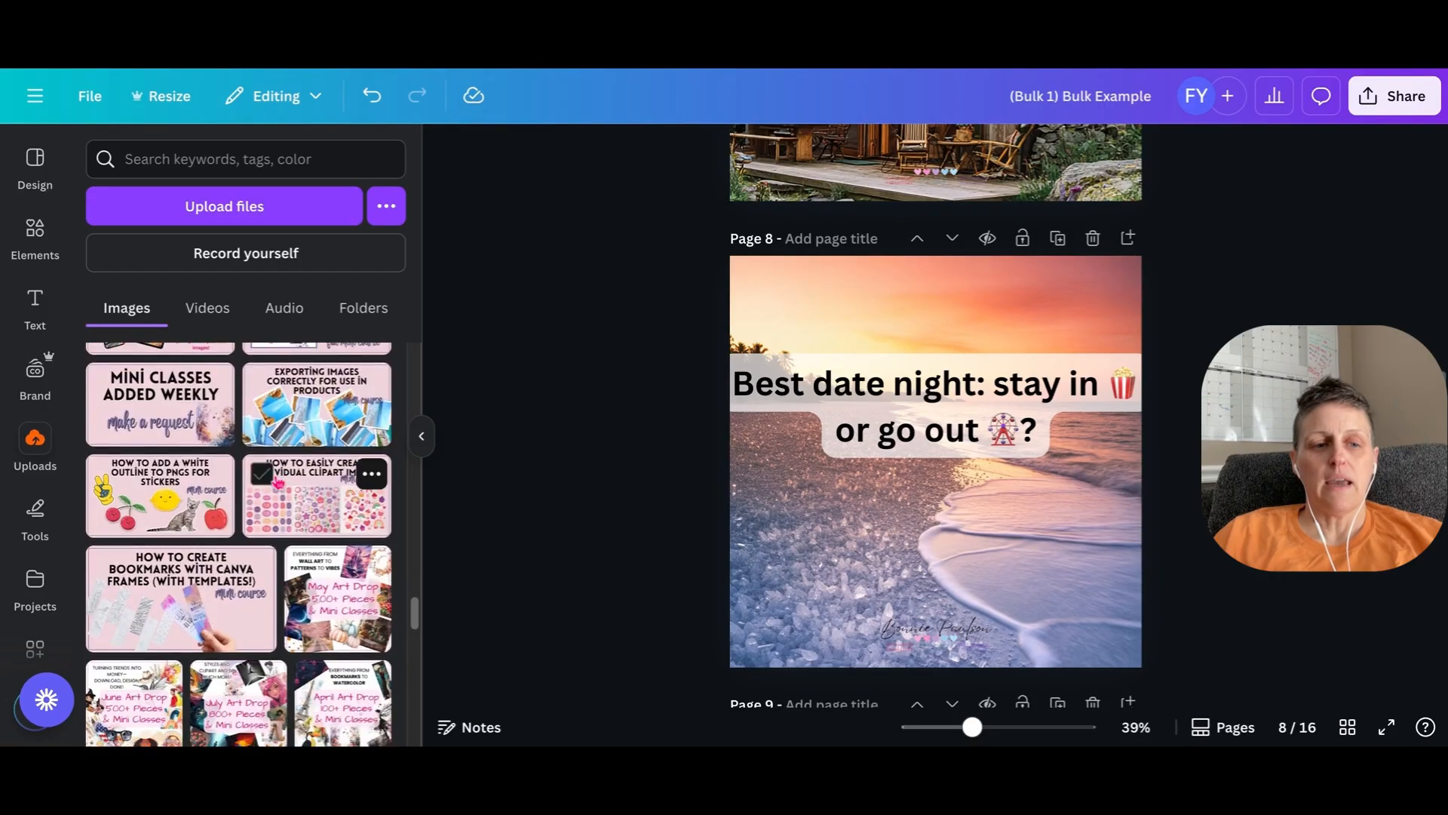
scroll(268, 549, down, 1)
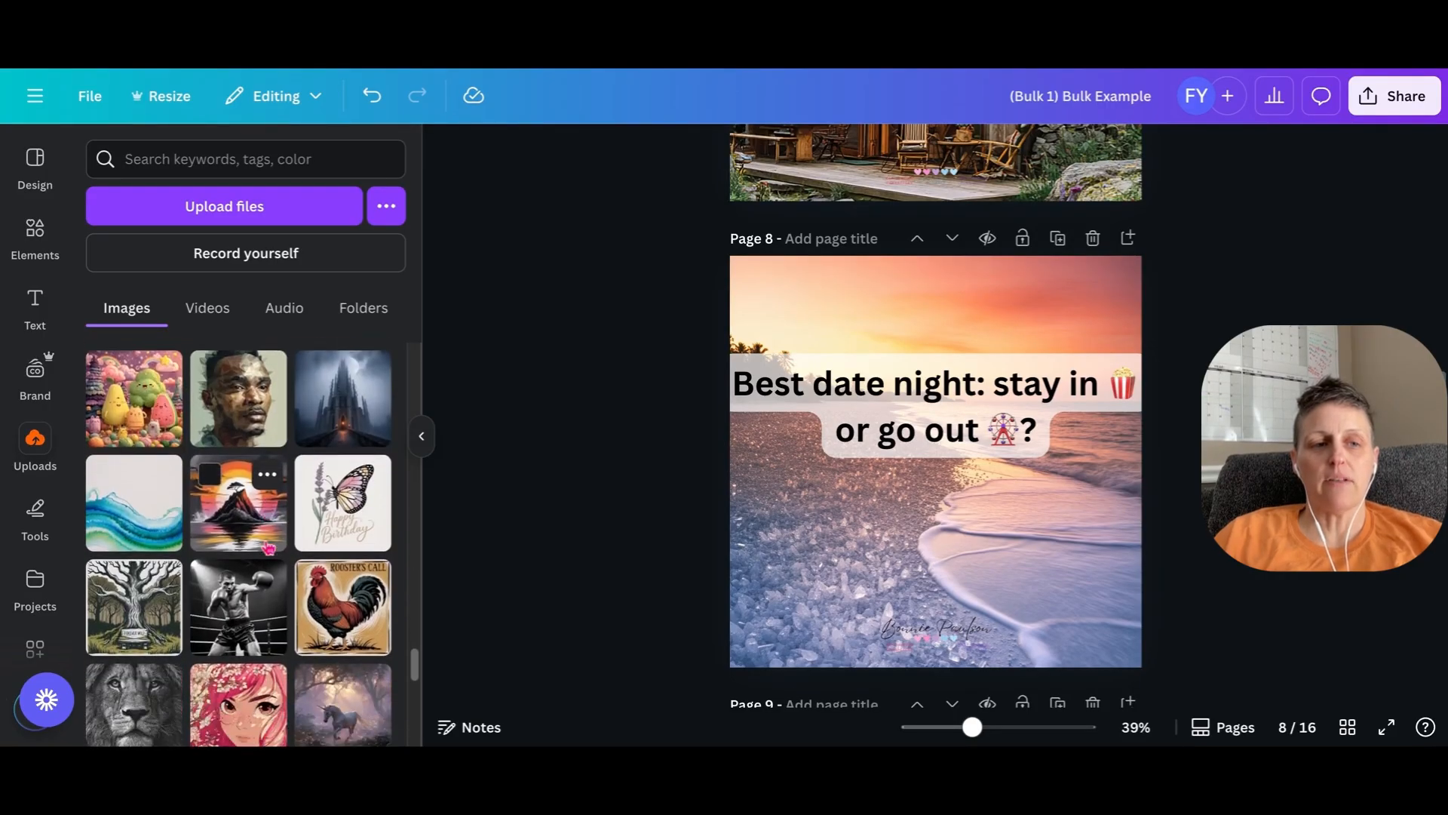
drag(143, 506, 754, 494)
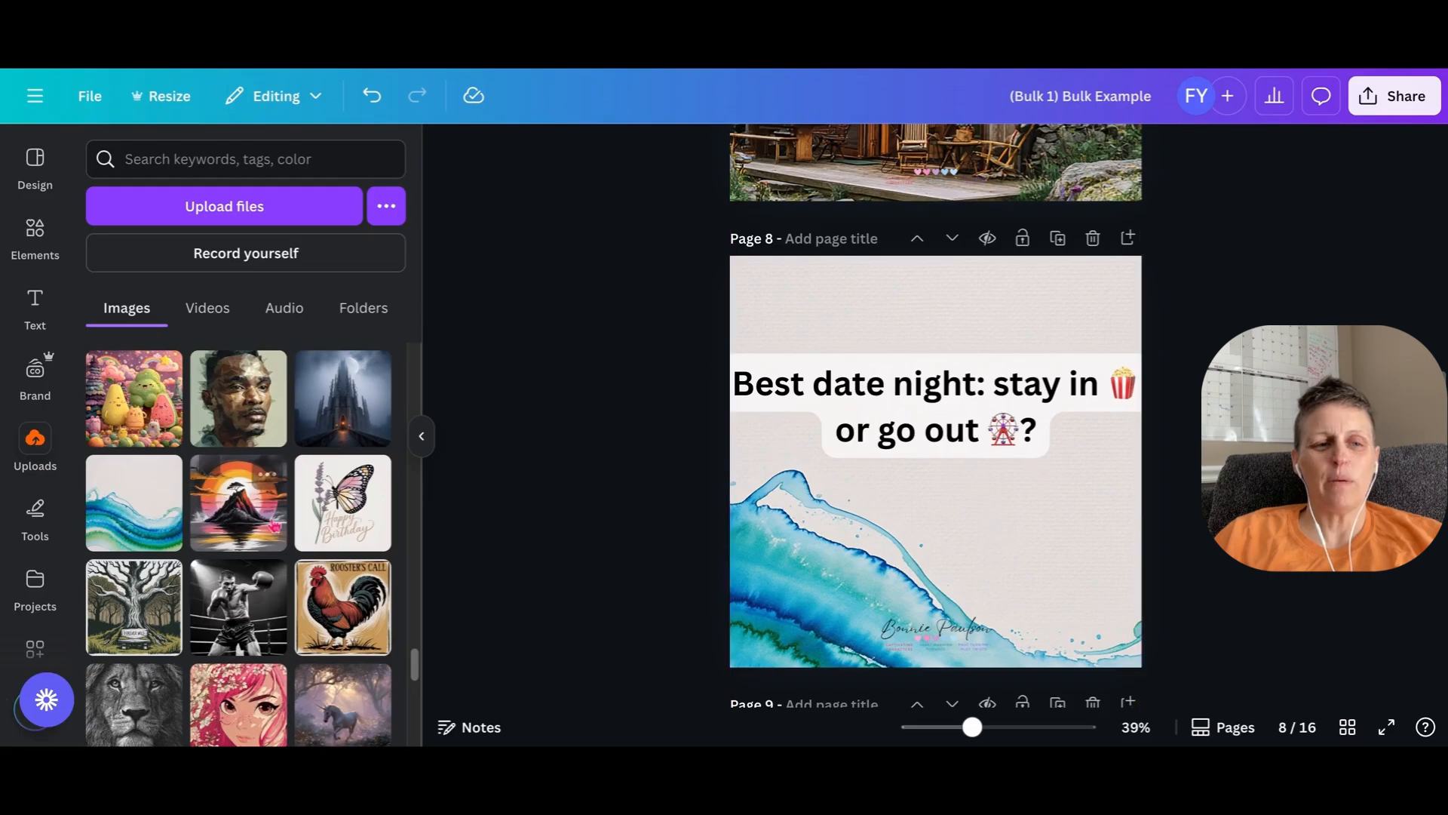
scroll(279, 475, down, 4)
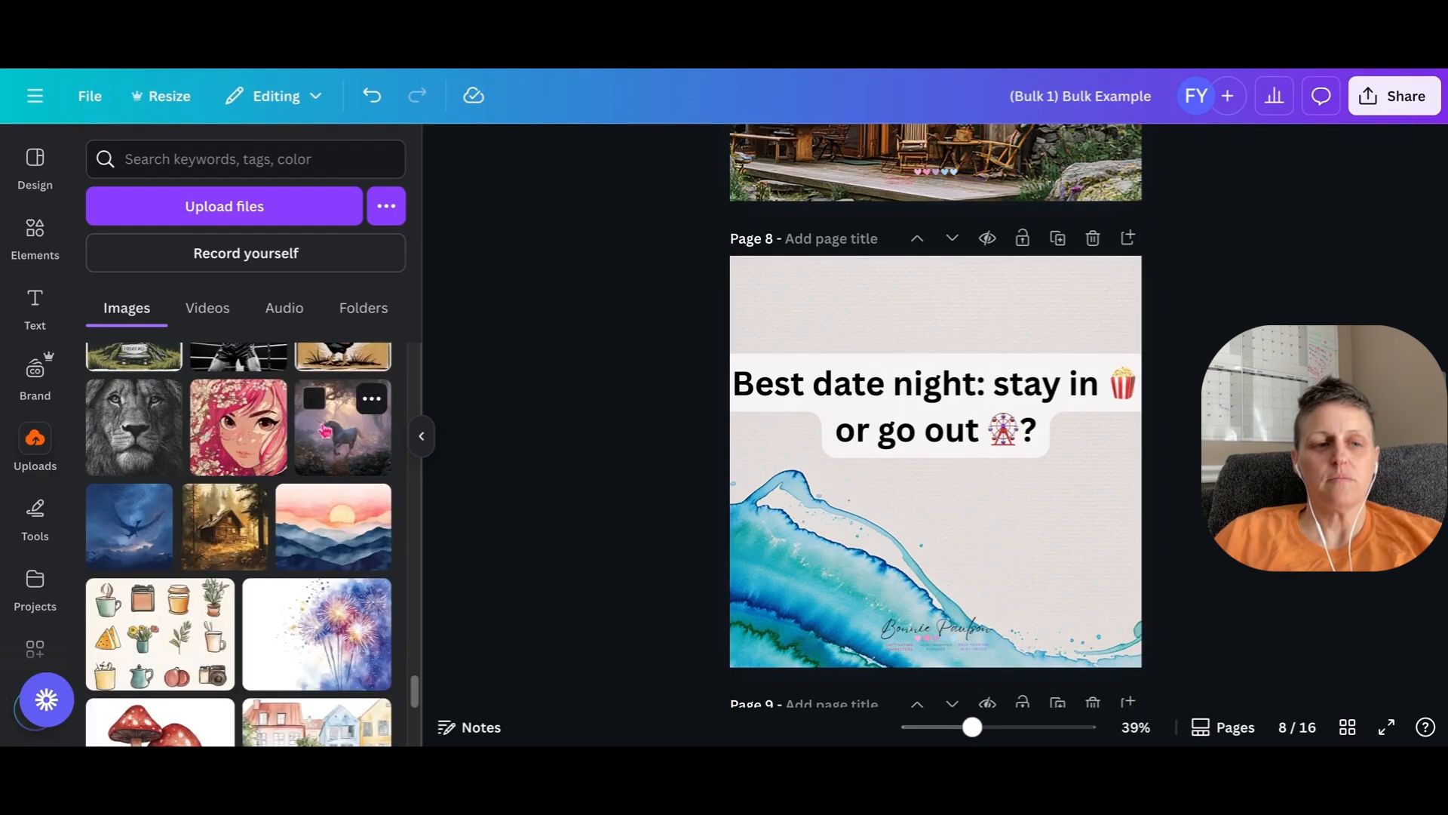
drag(344, 526, 755, 452)
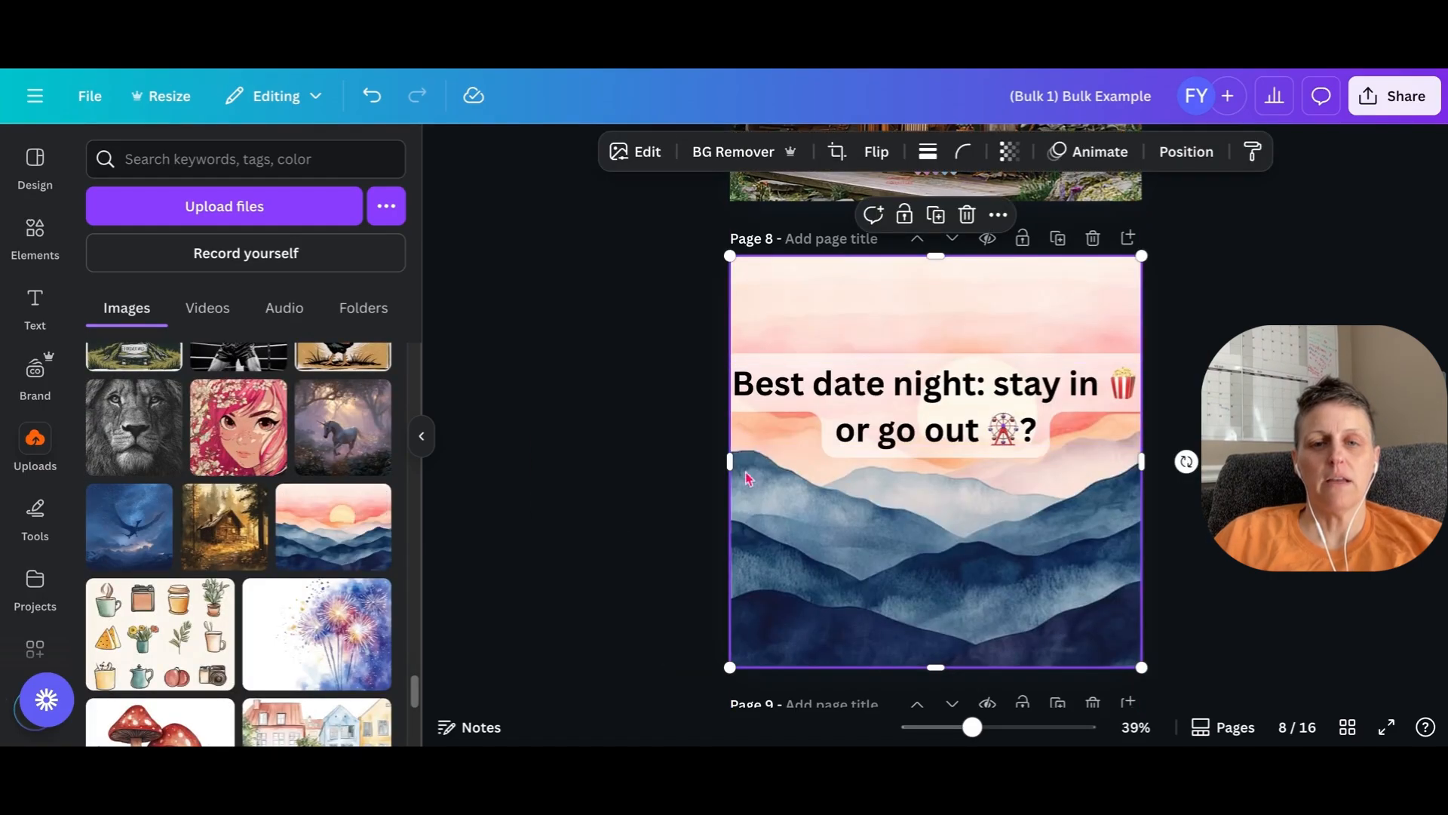
- Replace the beach background on page 9 with the dark pink roses and barbed wire image from the uploads
scroll(935, 453, down, 5)
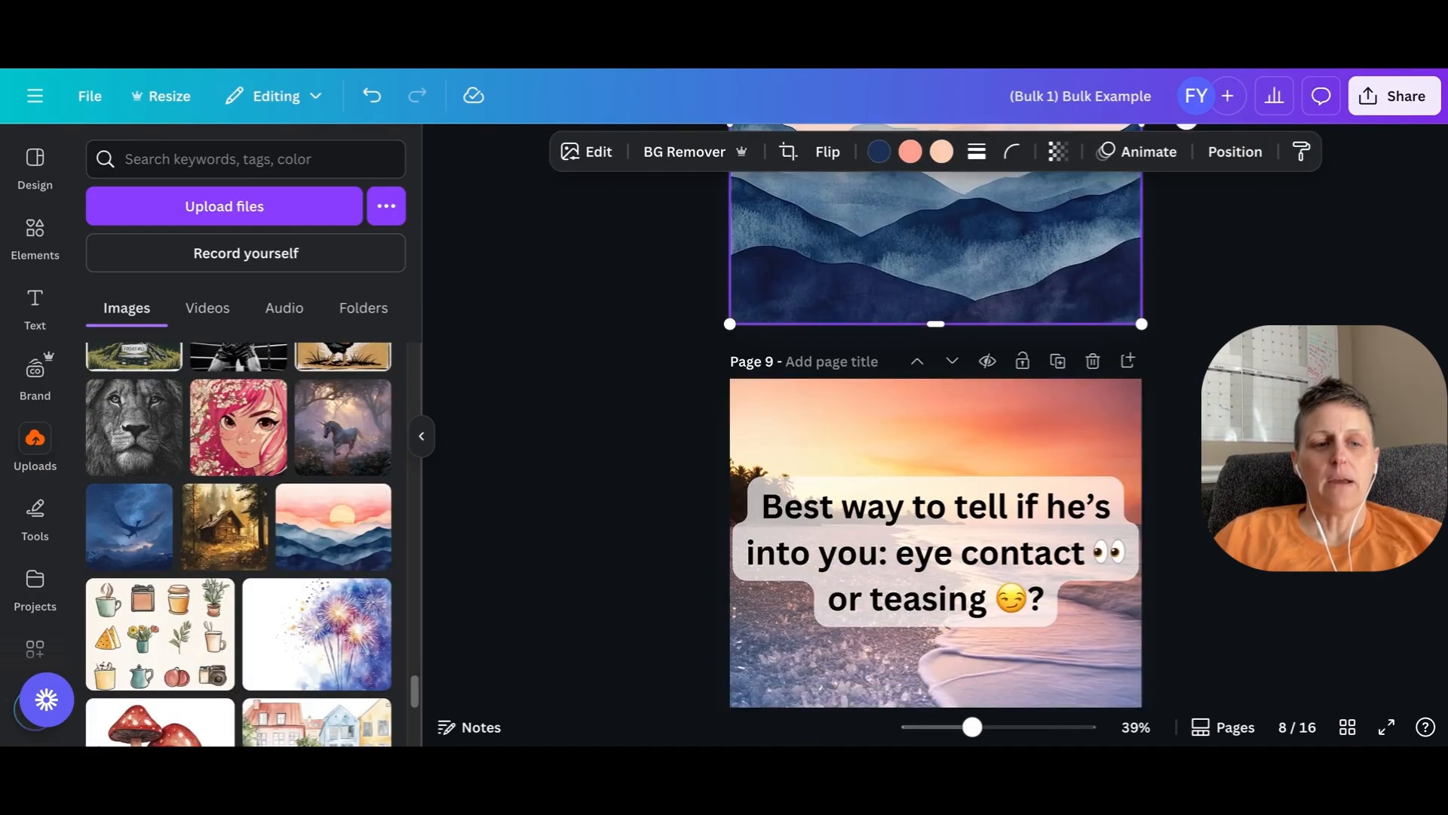
scroll(935, 453, down, 2)
scroll(239, 543, down, 2)
scroll(343, 504, down, 10)
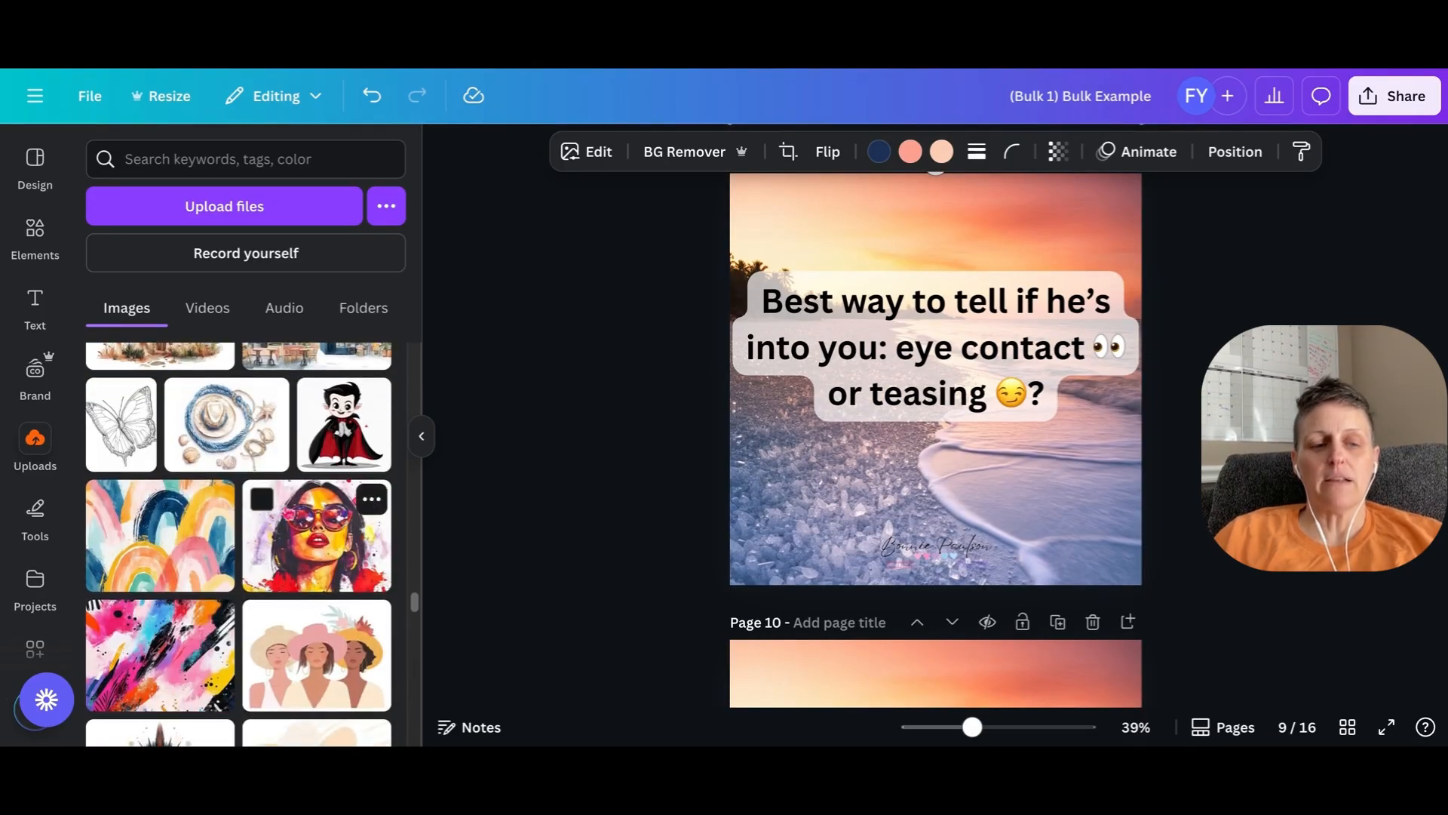
scroll(352, 528, down, 4)
scroll(351, 453, up, 1)
scroll(313, 502, down, 3)
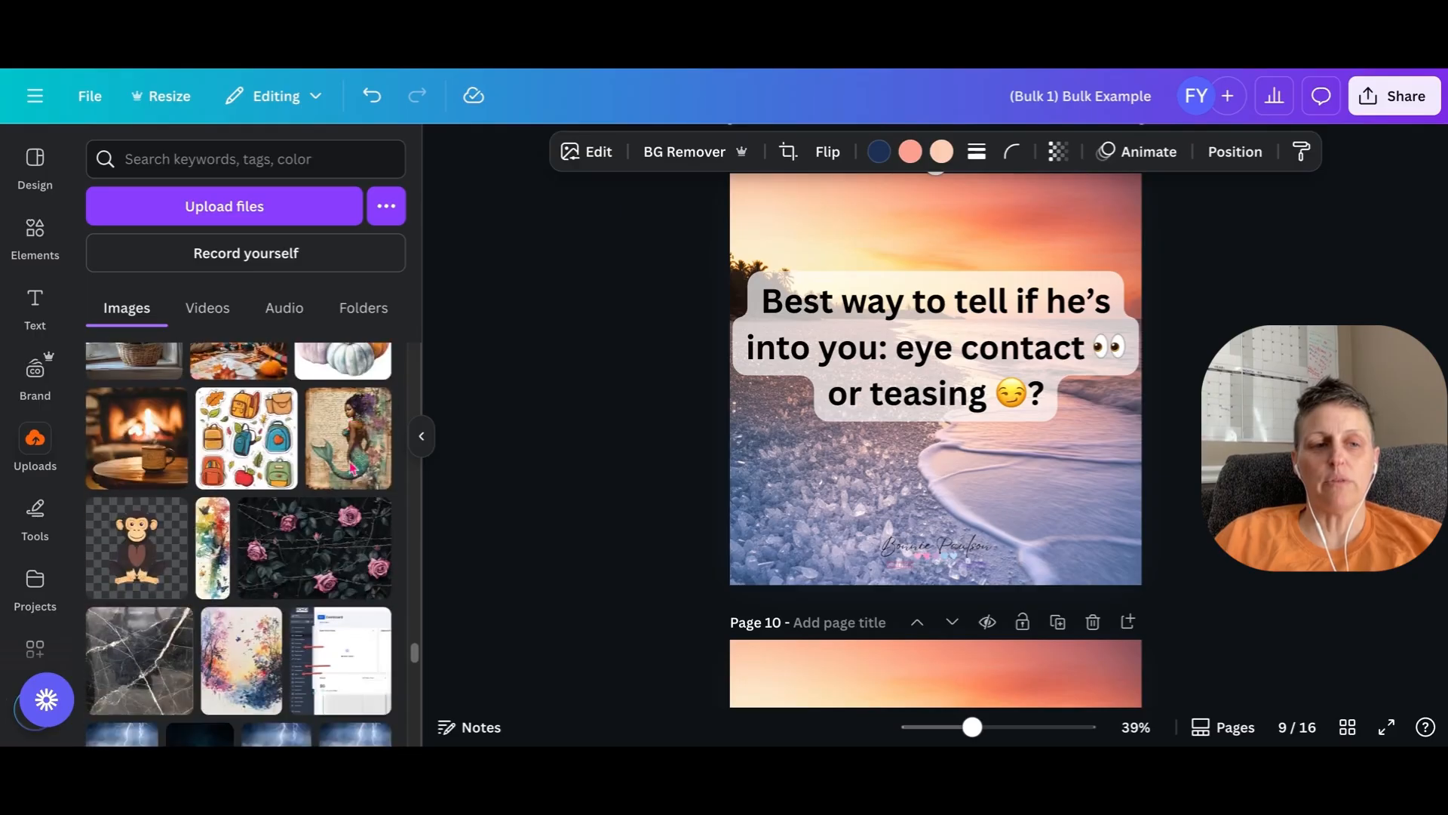
drag(332, 504, 874, 513)
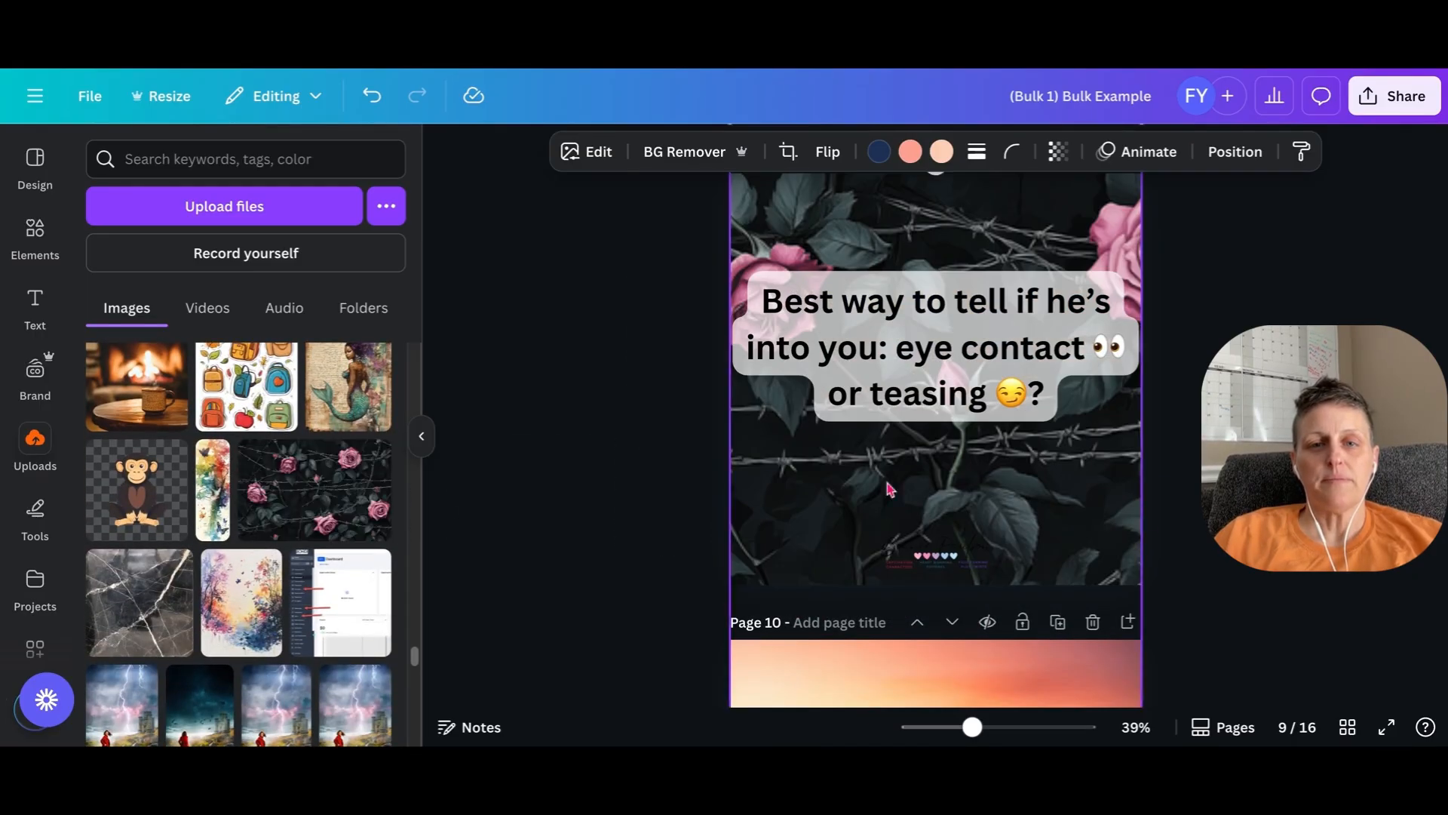
- Look through the pages on to page 12 and back up to page 1 to compare the backgrounds and text
scroll(936, 437, down, 2)
scroll(914, 492, down, 3)
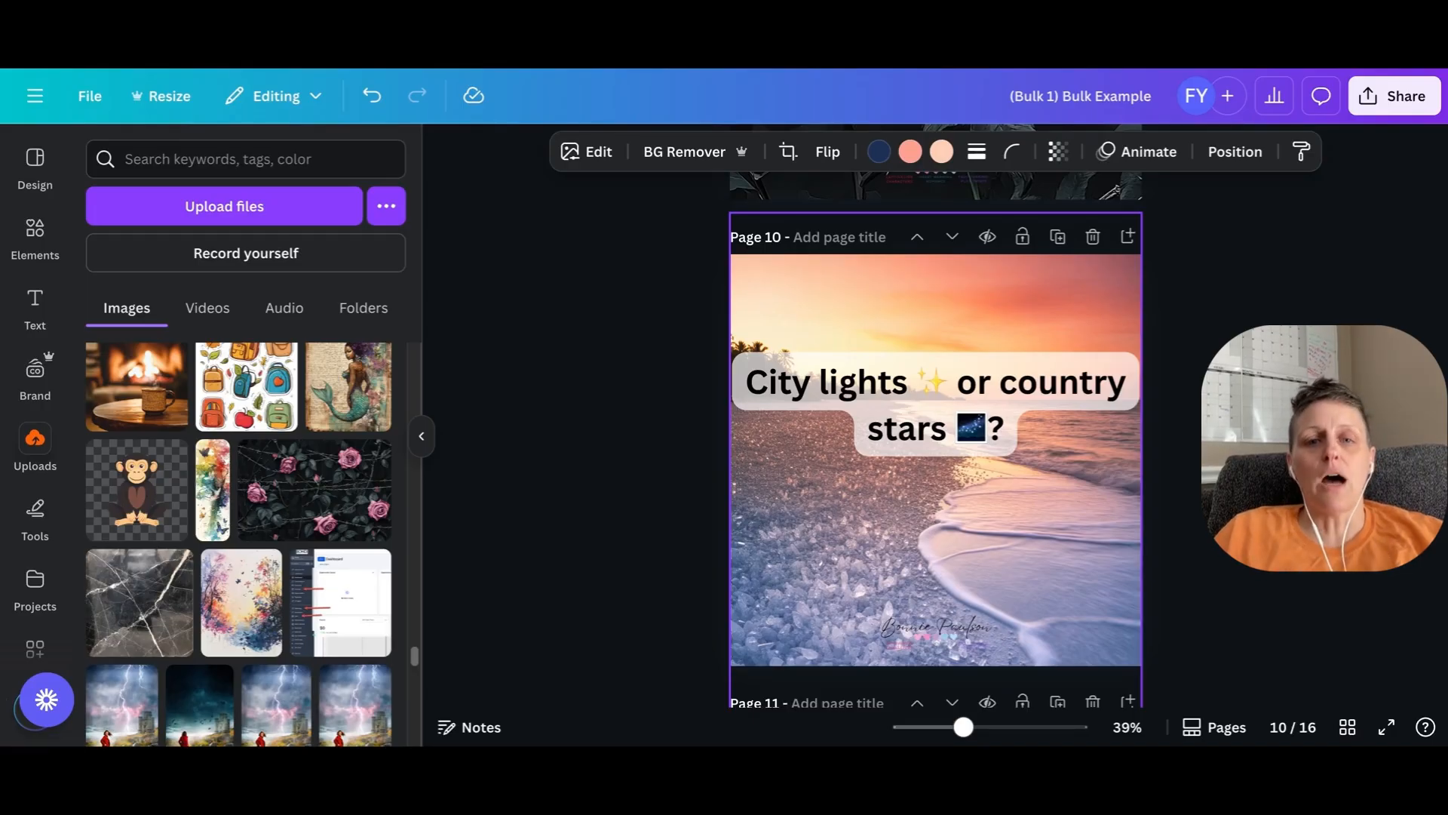
scroll(930, 604, down, 8)
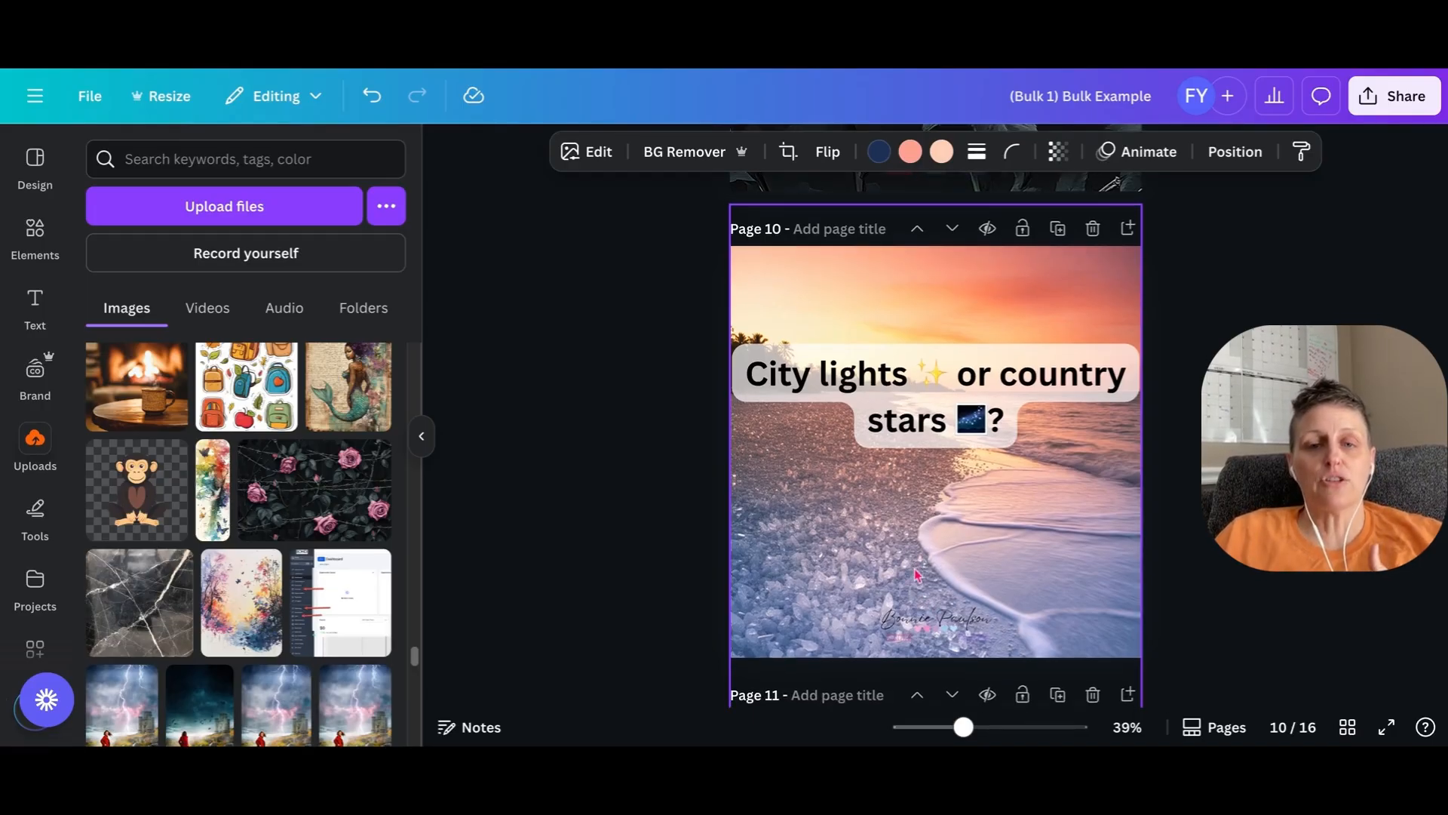
scroll(915, 581, up, 15)
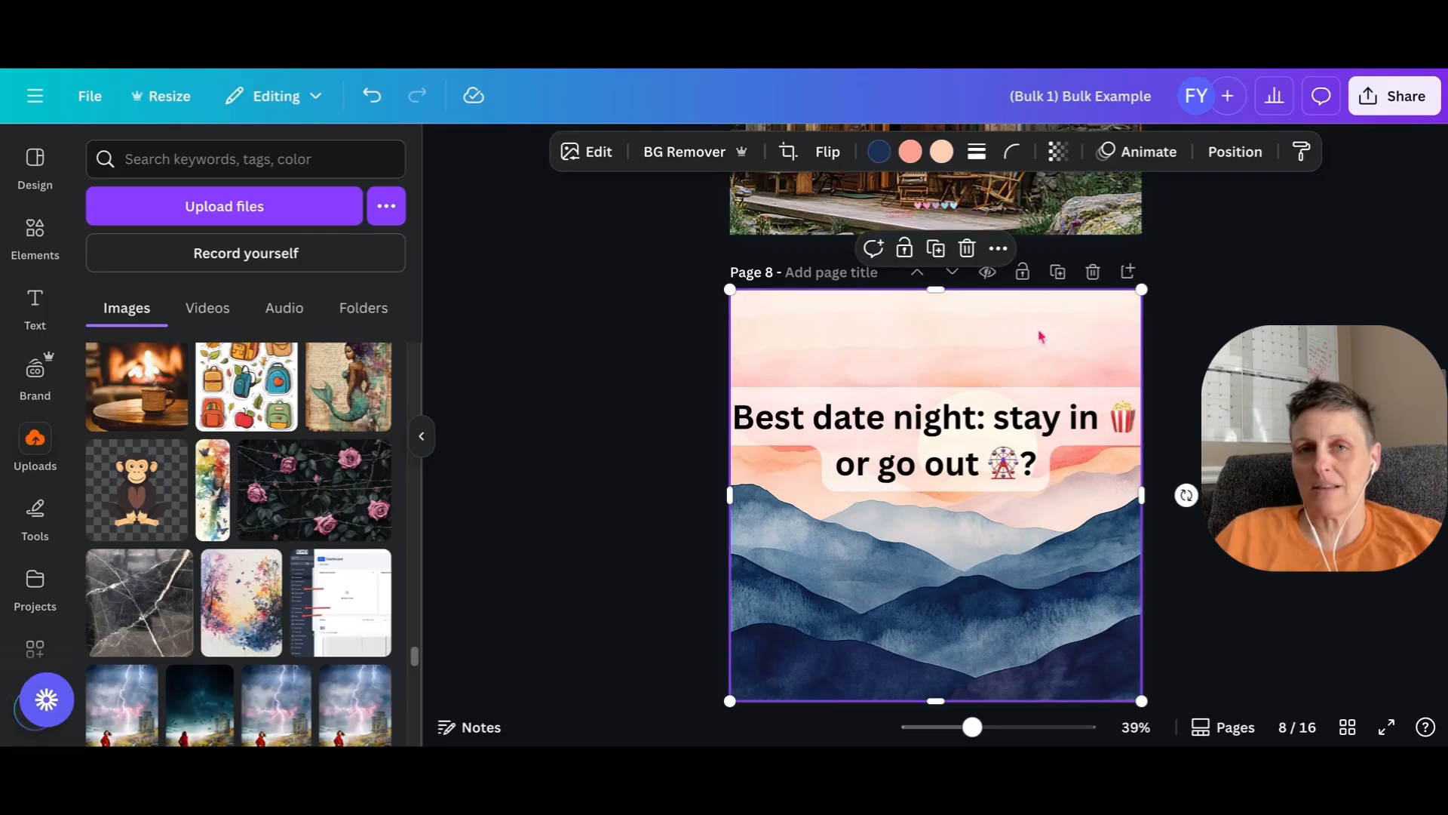
scroll(935, 415, down, 5)
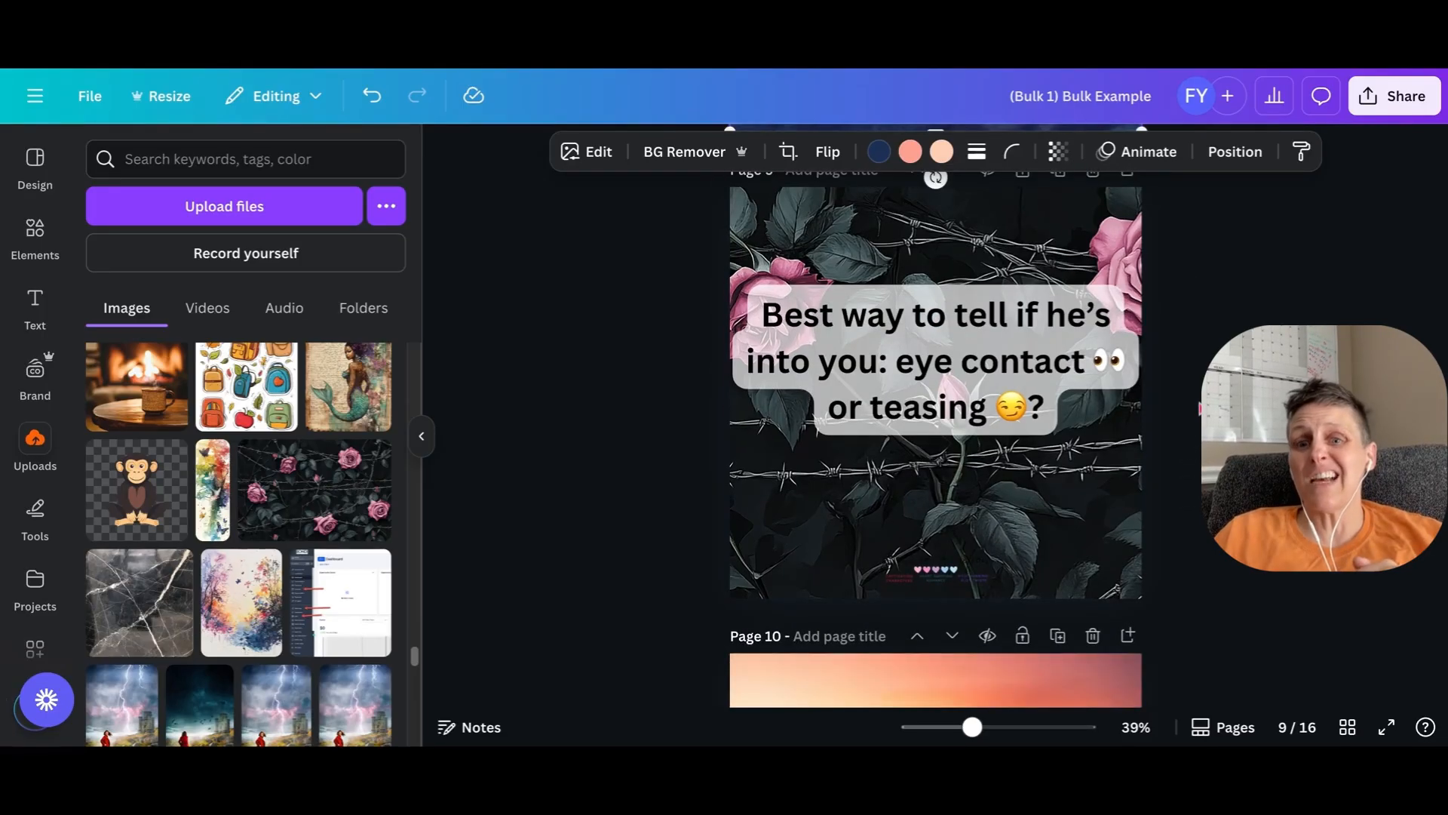
scroll(935, 415, down, 6)
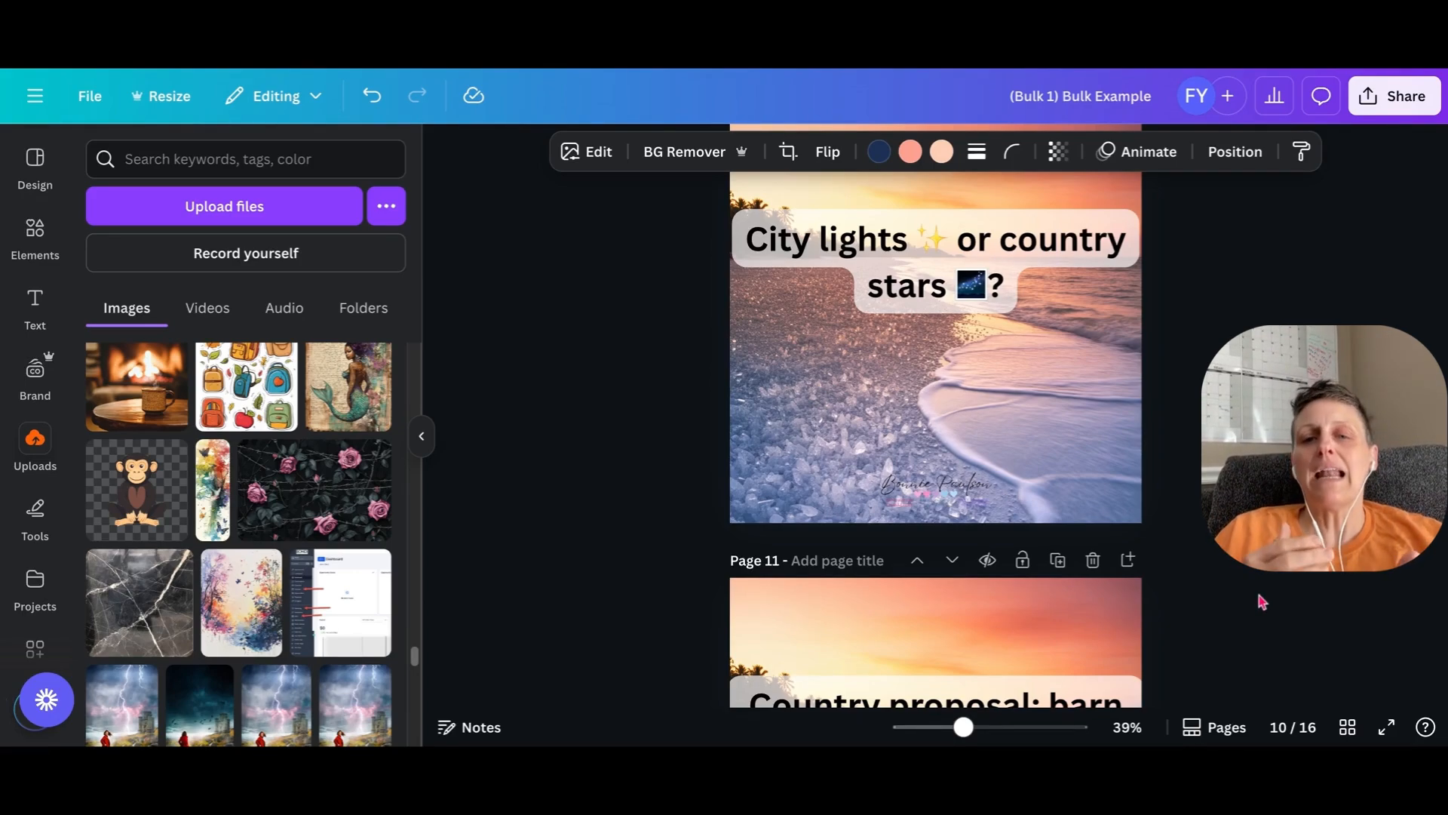
scroll(1070, 518, down, 3)
scroll(1070, 518, down, 8)
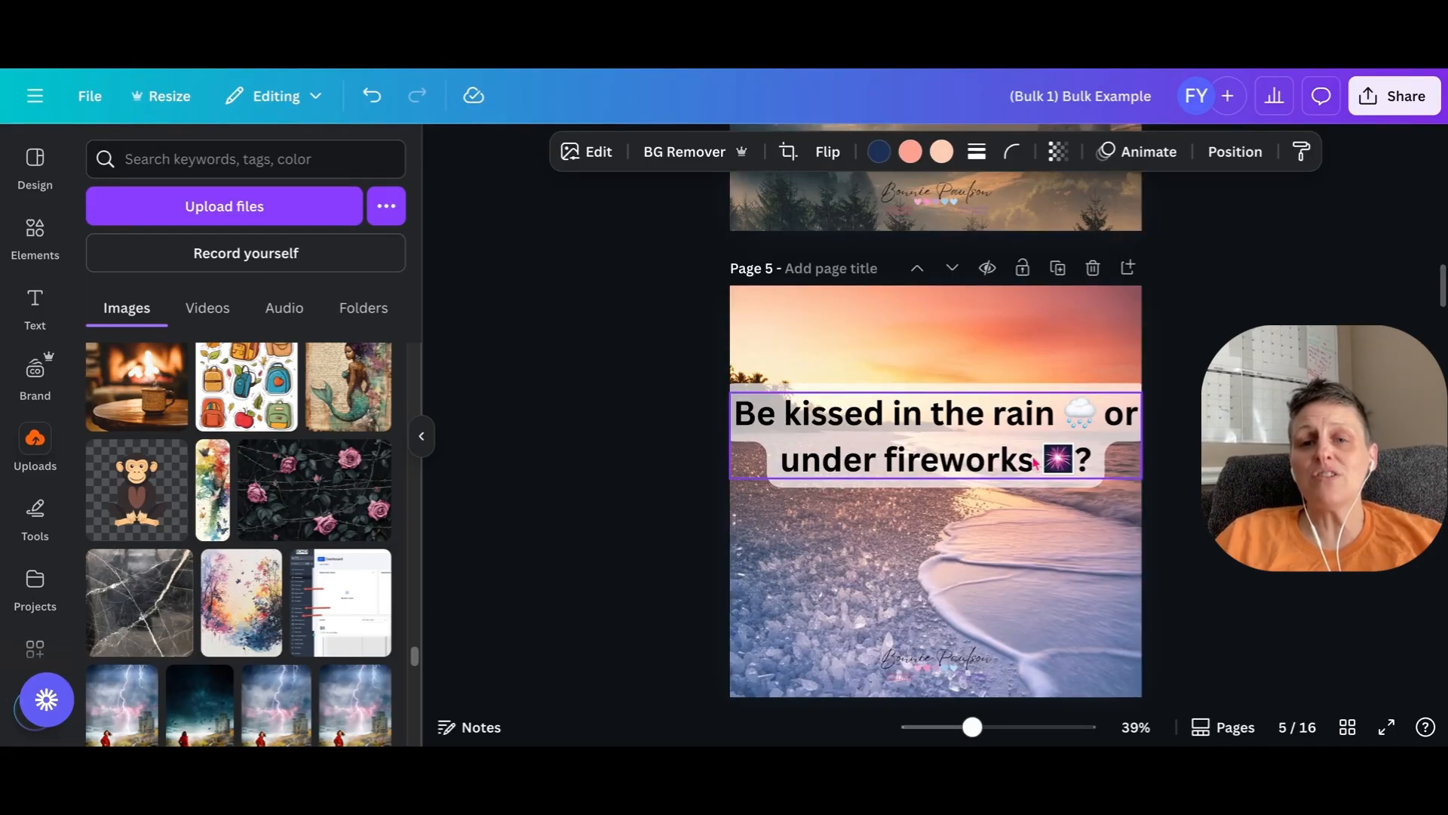
scroll(1036, 463, down, 7)
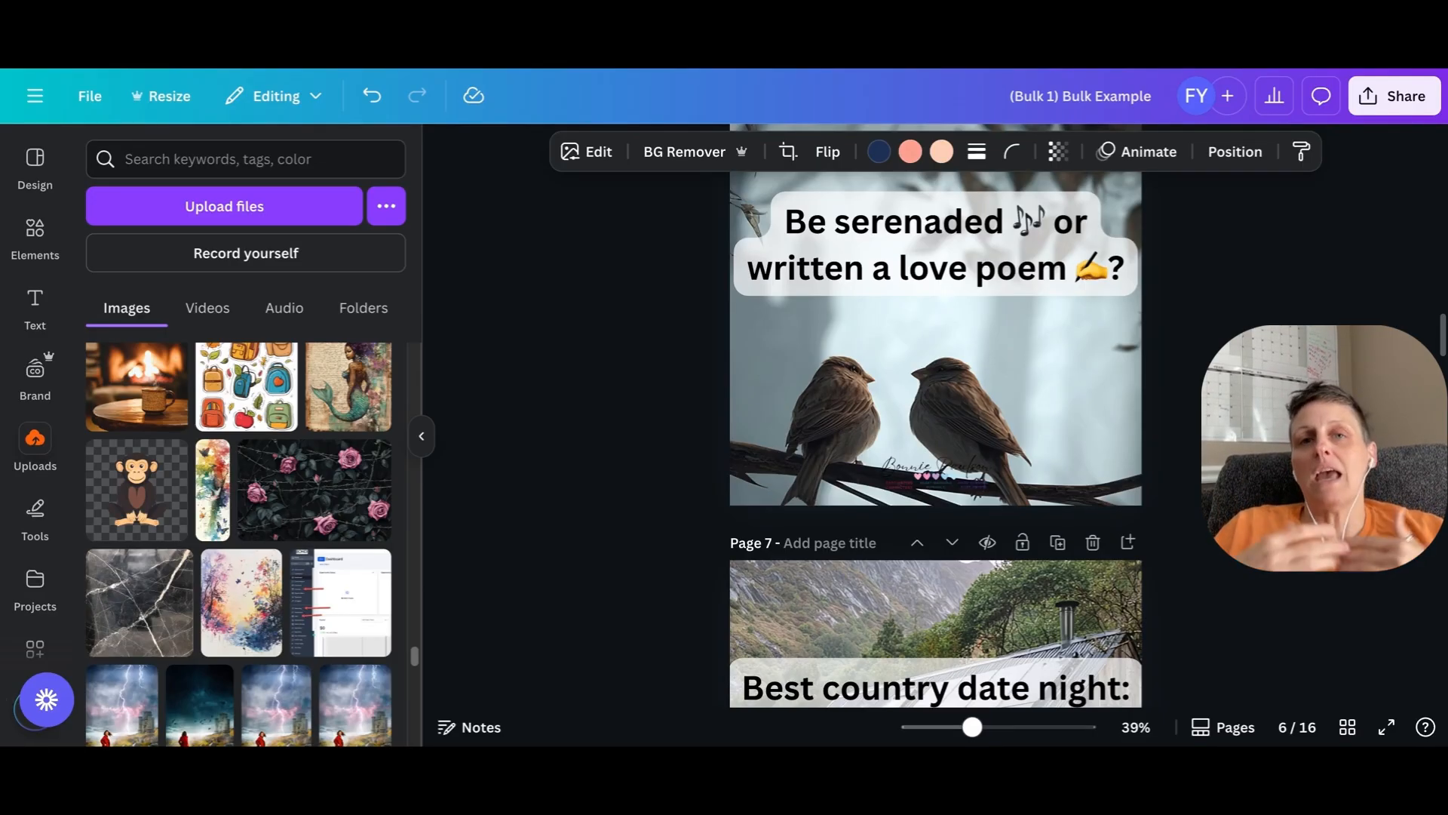
scroll(935, 437, up, 2)
scroll(935, 437, down, 1)
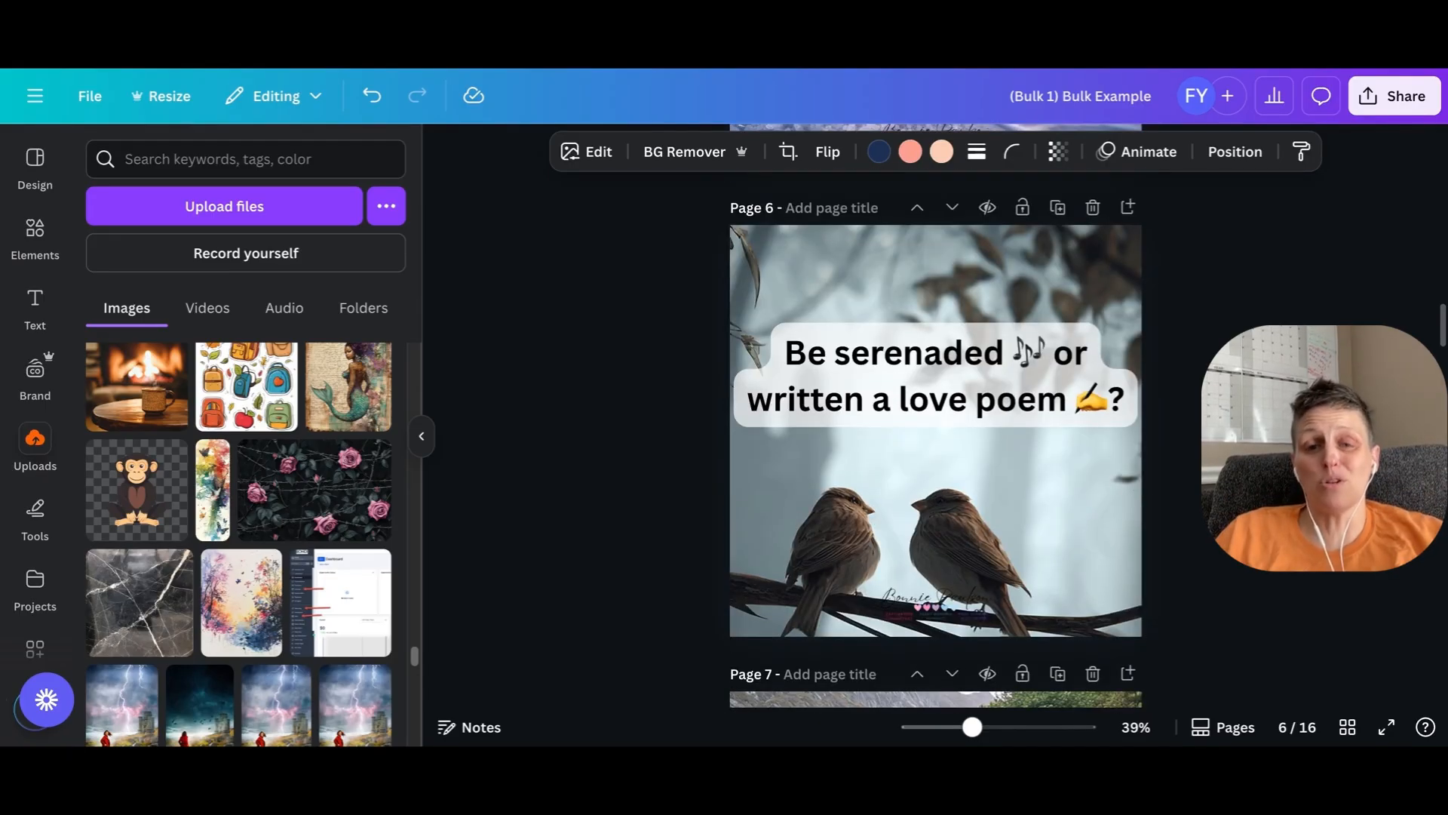
scroll(935, 438, down, 1)
scroll(935, 438, up, 14)
scroll(935, 437, up, 13)
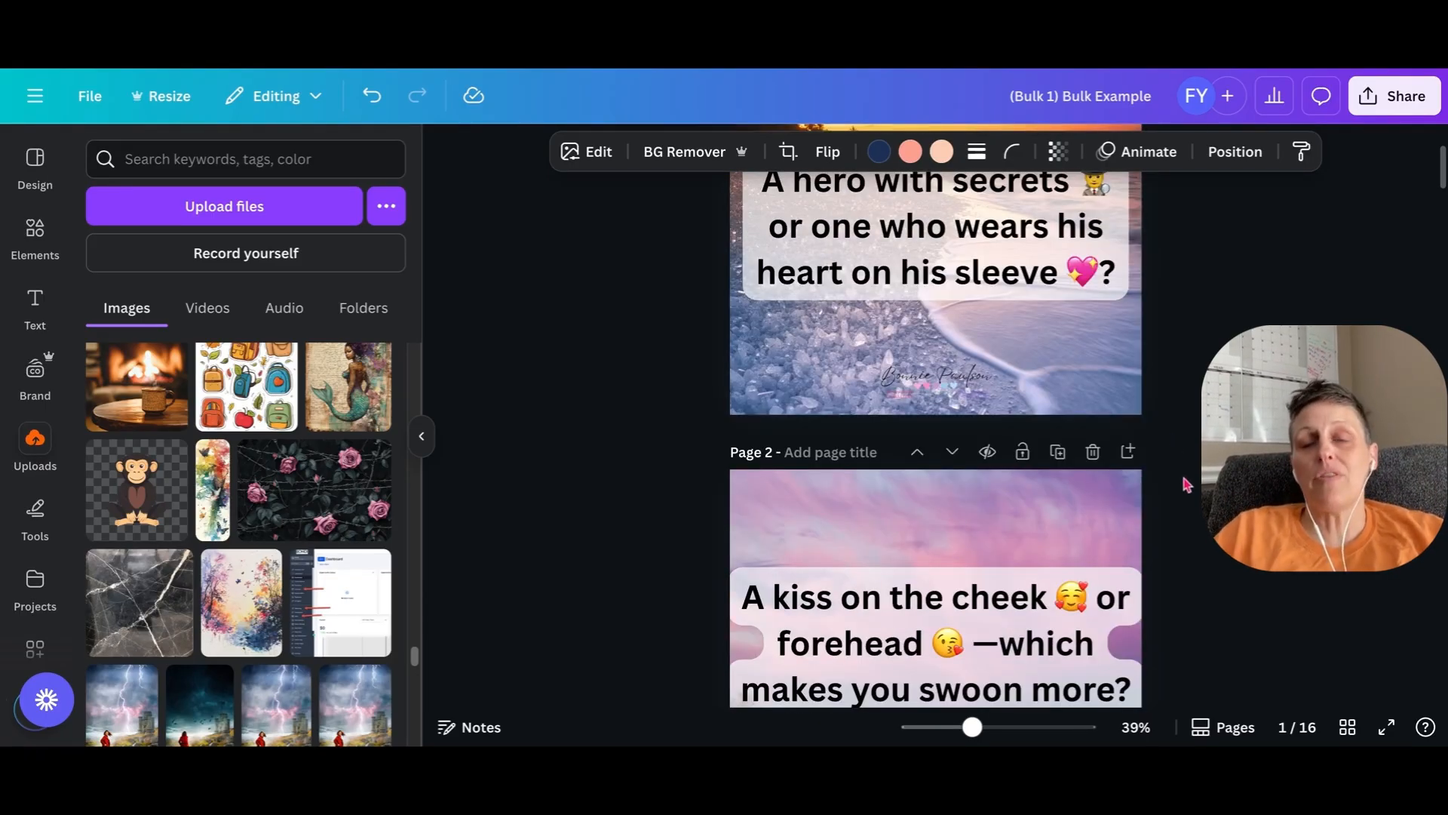